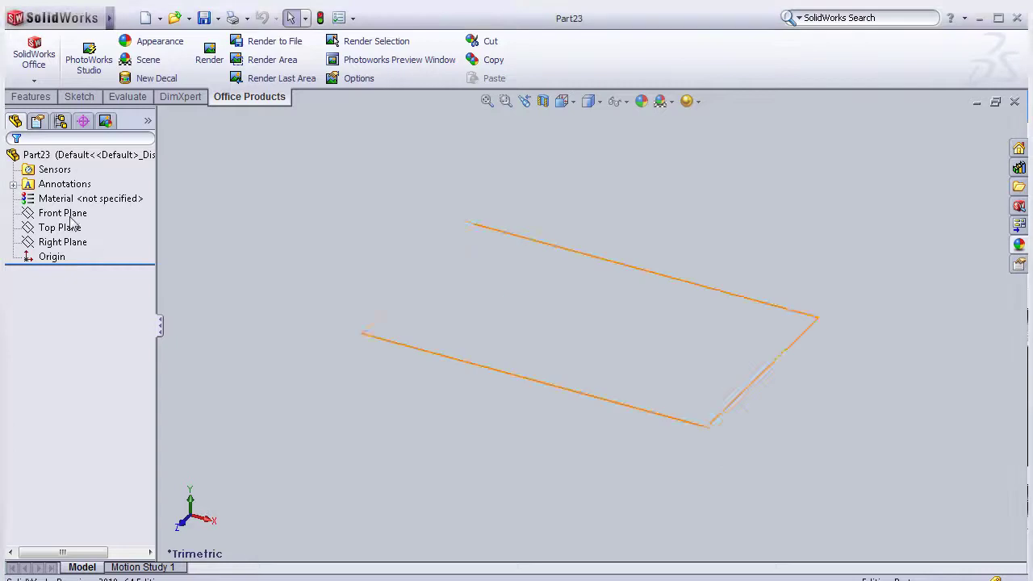
# - Start Sketch1 on the Front Plane of Part23 and pick the Line tool
pyautogui.click(135, 190)
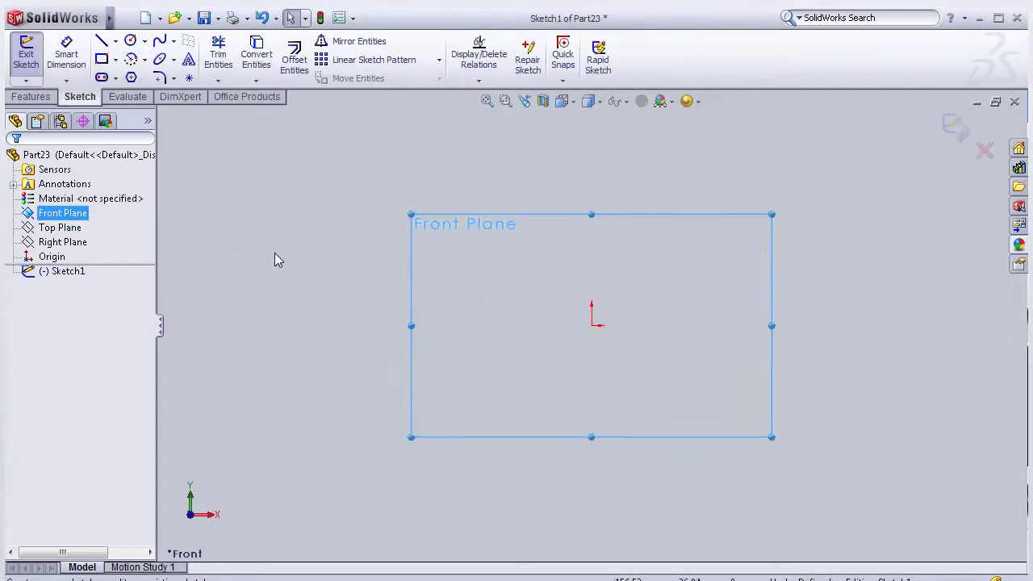
pyautogui.scroll(-2, 626, 403)
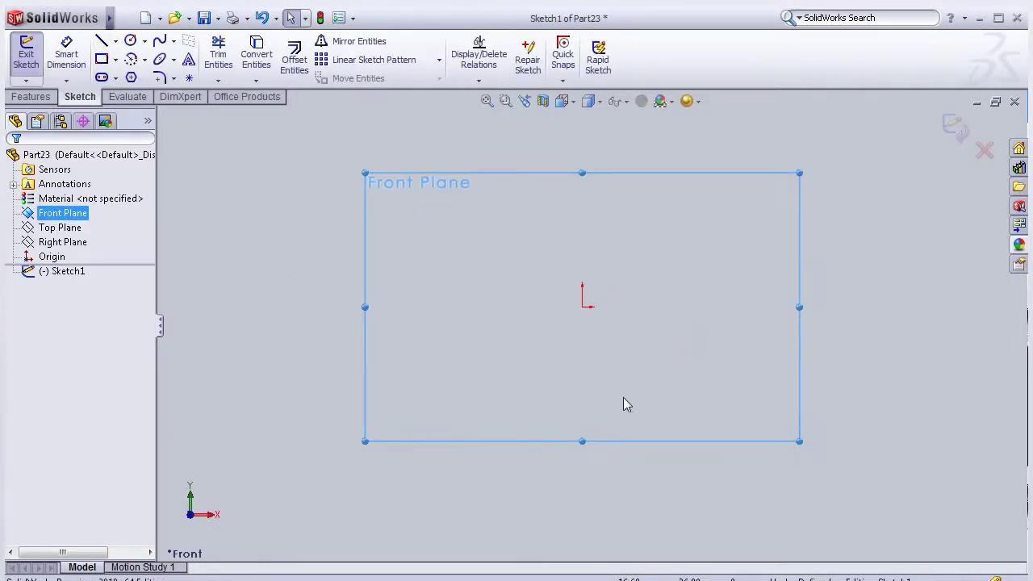
pyautogui.scroll(-2, 575, 318)
pyautogui.scroll(4, 622, 214)
pyautogui.scroll(-1, 634, 194)
pyautogui.click(101, 47)
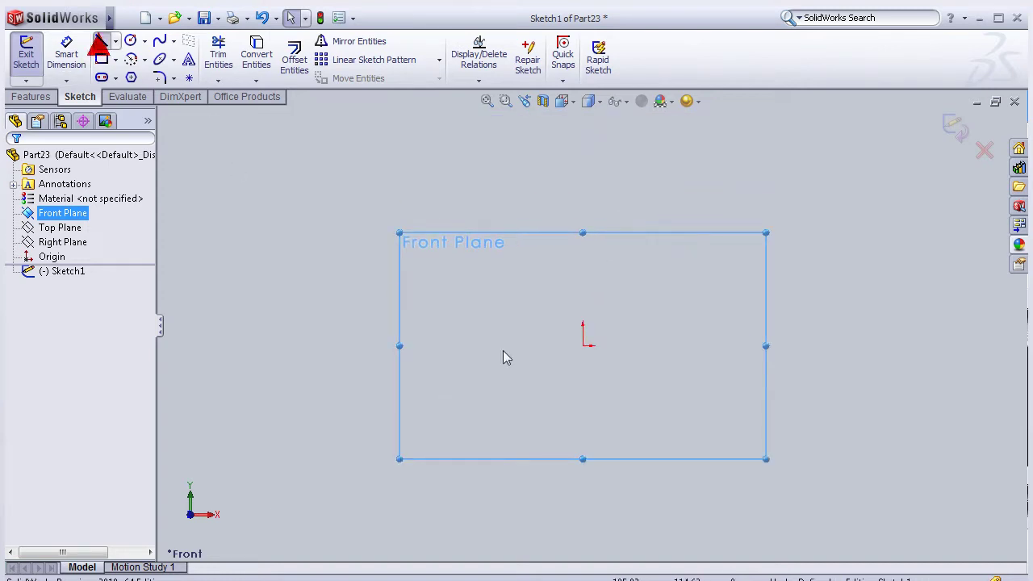
# - From the origin, draw the base line, the right vertical line and the quarter-circle top arc
pyautogui.click(583, 345)
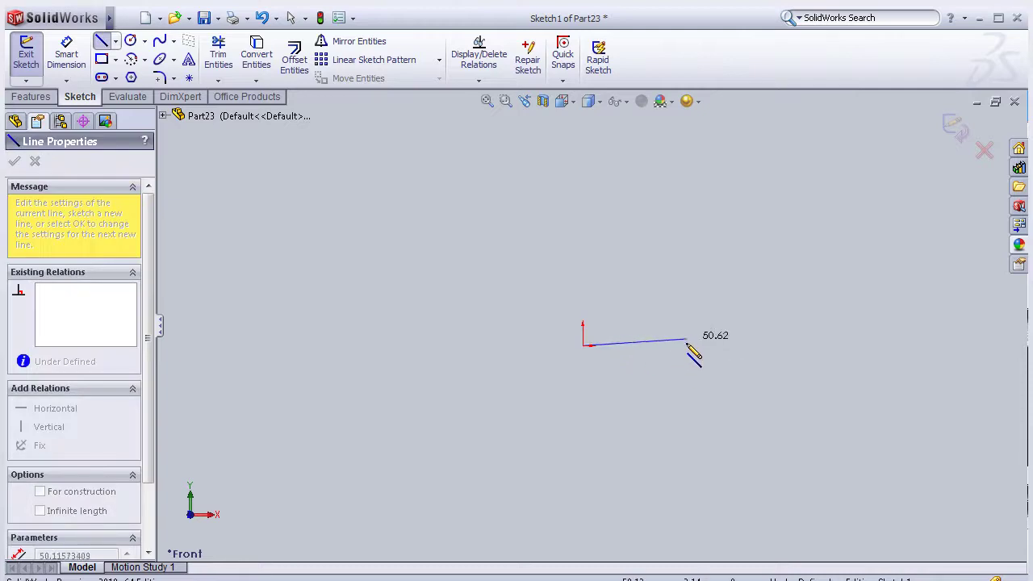
pyautogui.click(712, 345)
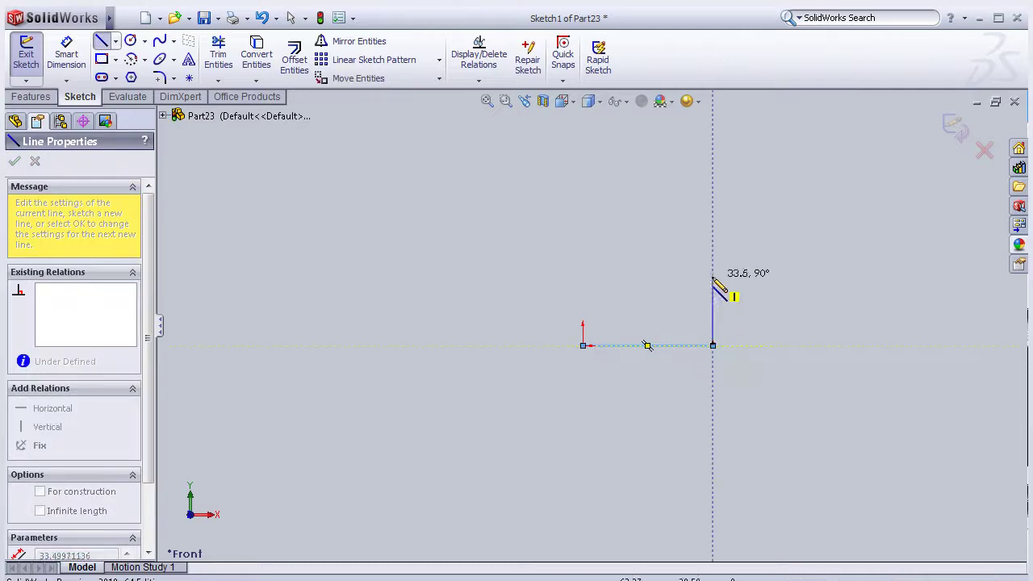
pyautogui.click(712, 216)
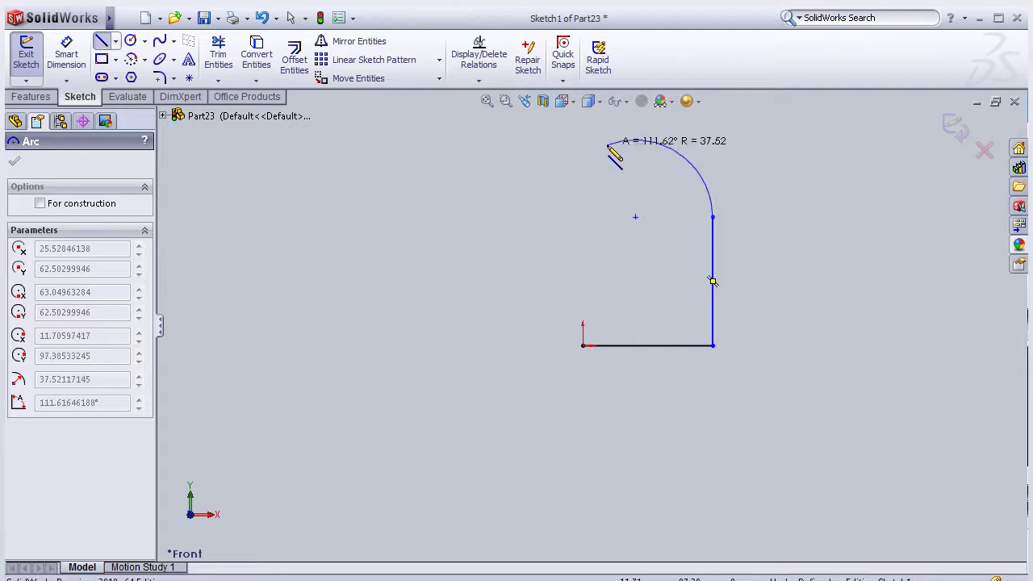
pyautogui.scroll(2, 618, 150)
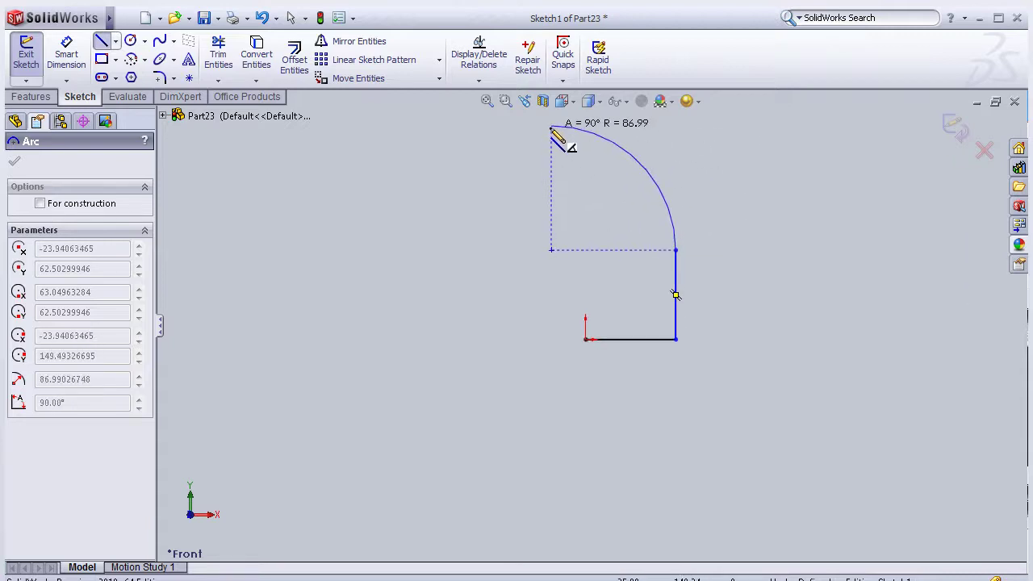
pyautogui.click(552, 127)
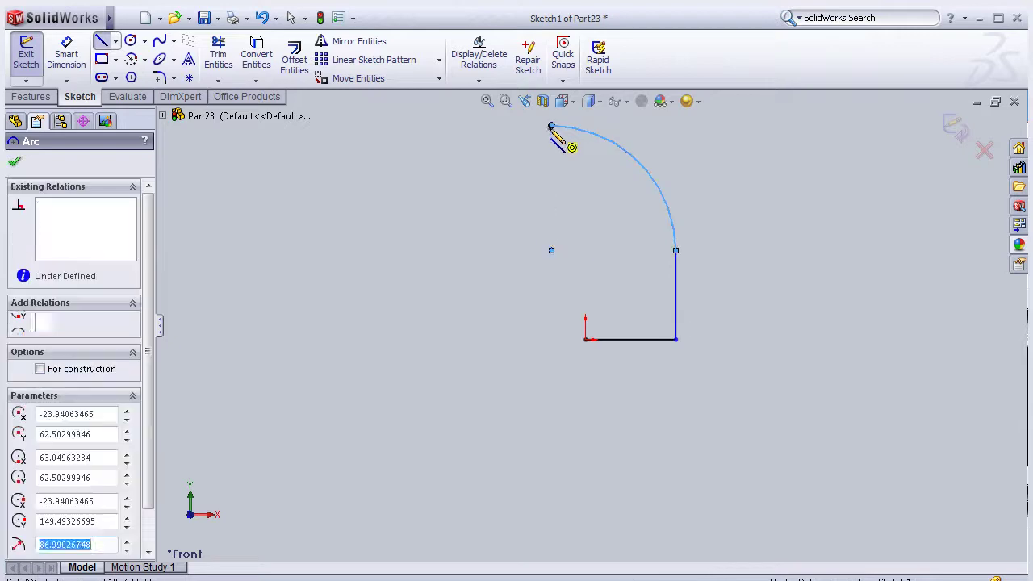
# - Draw the left edge, inner horizontal edge and inner vertical edge, closing the profile at the origin
pyautogui.click(551, 250)
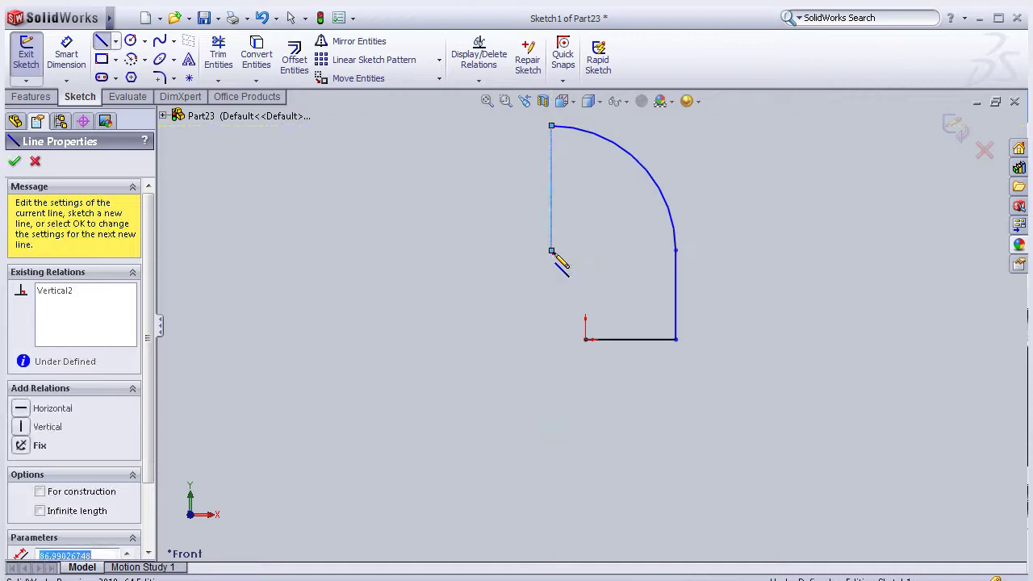
pyautogui.click(660, 250)
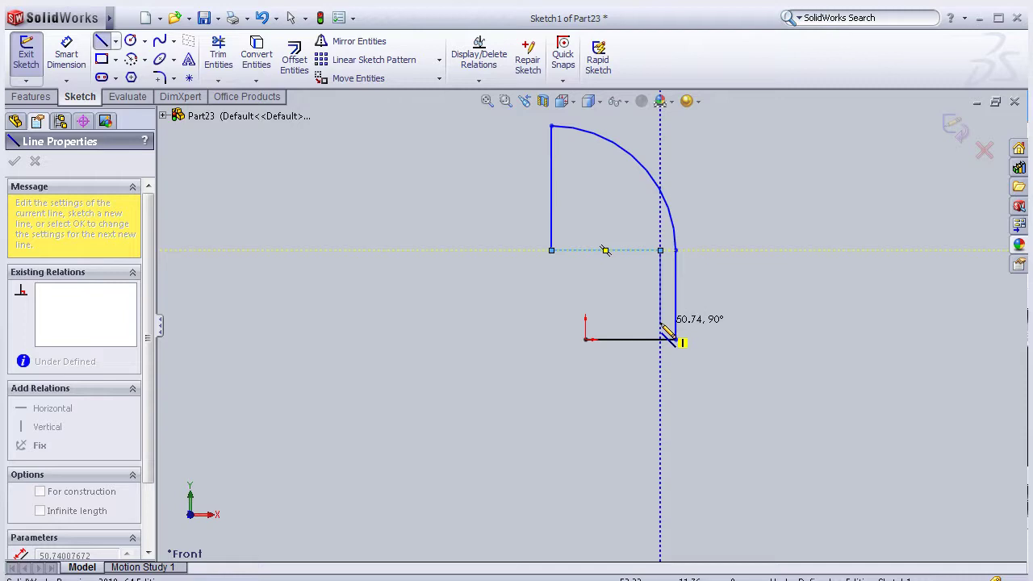
pyautogui.click(587, 323)
pyautogui.click(587, 339)
pyautogui.scroll(-2, 622, 293)
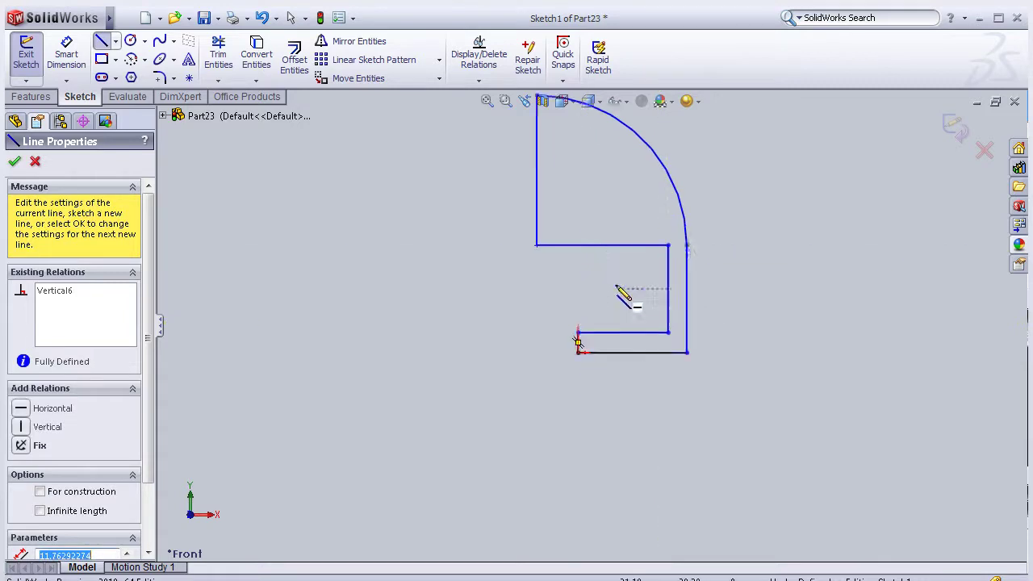
pyautogui.click(66, 54)
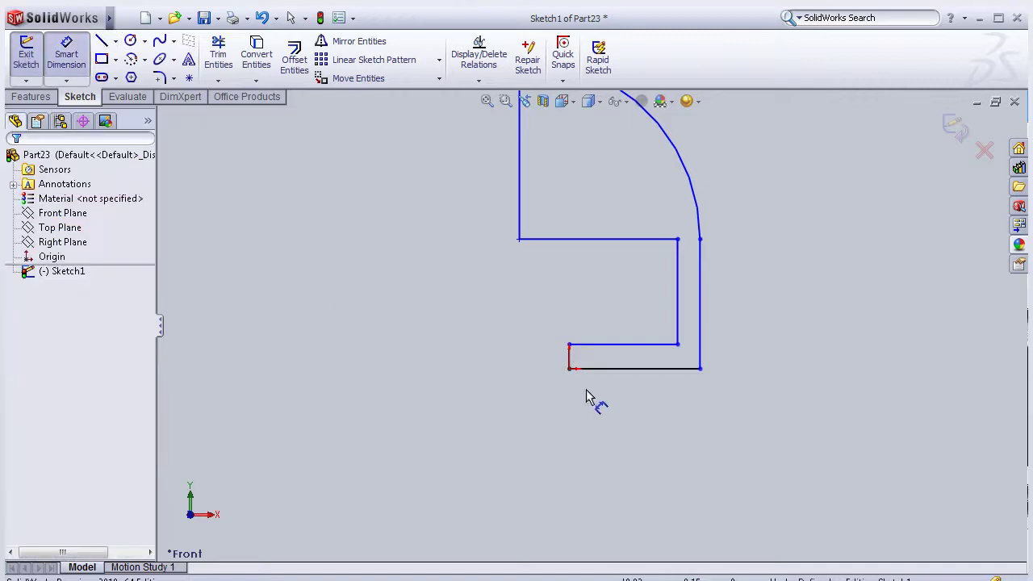
# - Dimension the base gap and the leg wall width to 7 mm each
pyautogui.click(621, 347)
pyautogui.click(597, 368)
pyautogui.click(498, 372)
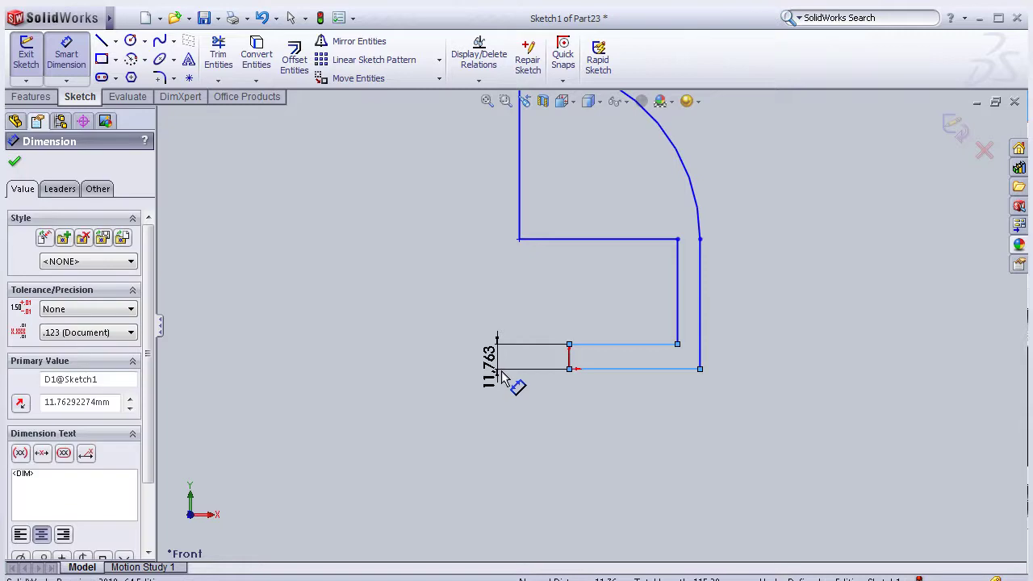
pyautogui.write('7')
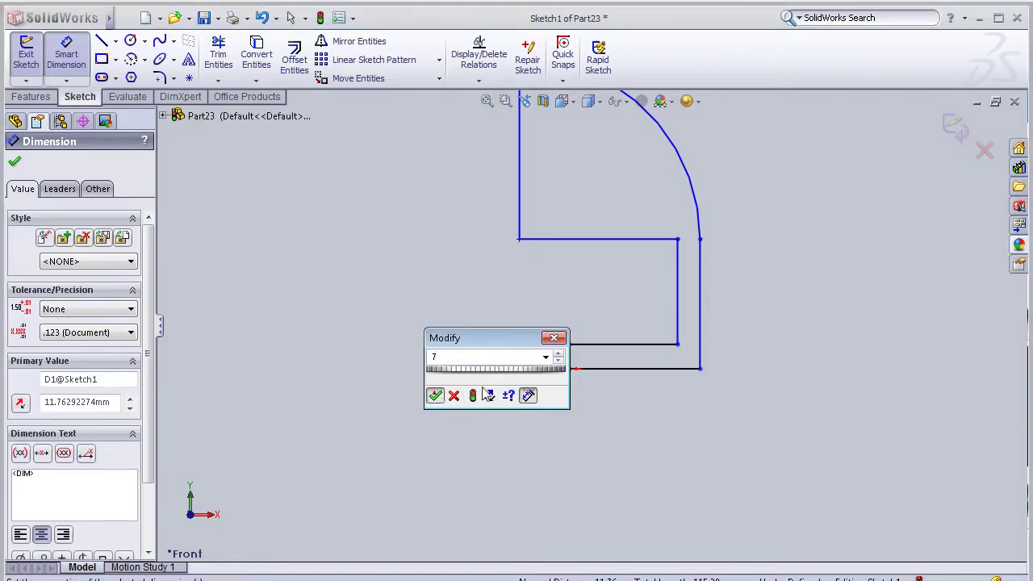
pyautogui.press('Return')
pyautogui.click(700, 327)
pyautogui.click(701, 327)
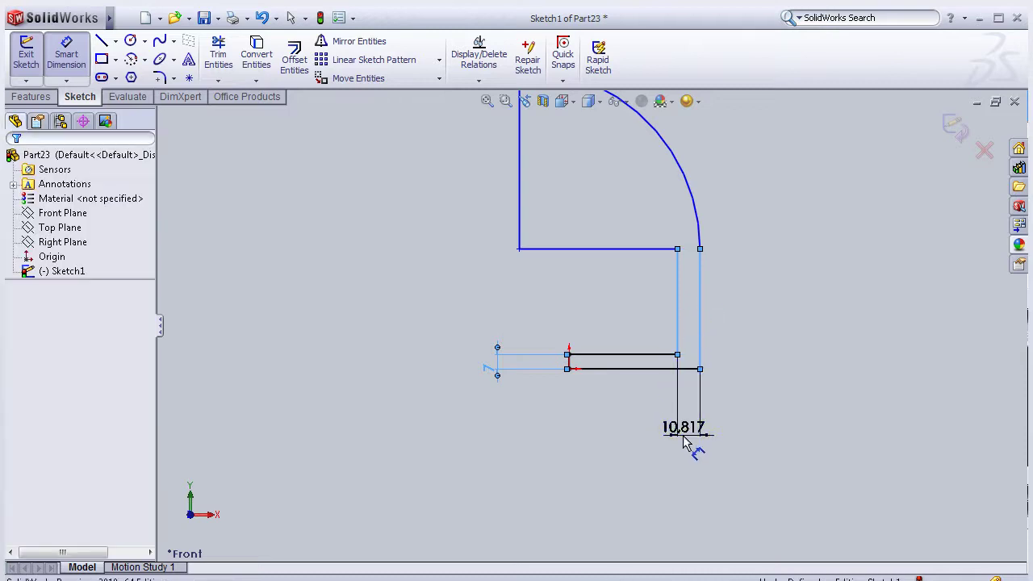
pyautogui.click(685, 441)
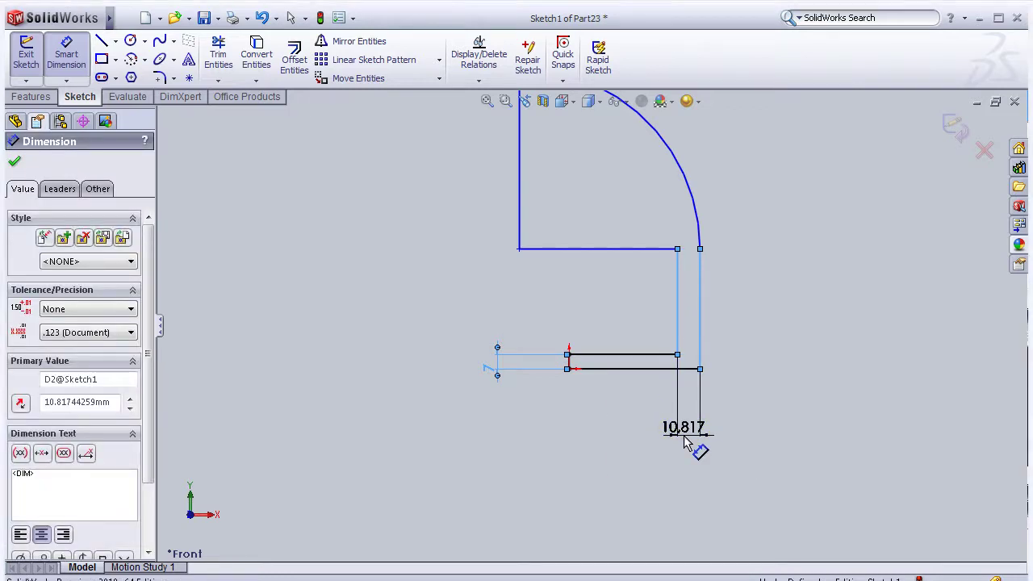
pyautogui.write('7')
pyautogui.click(620, 463)
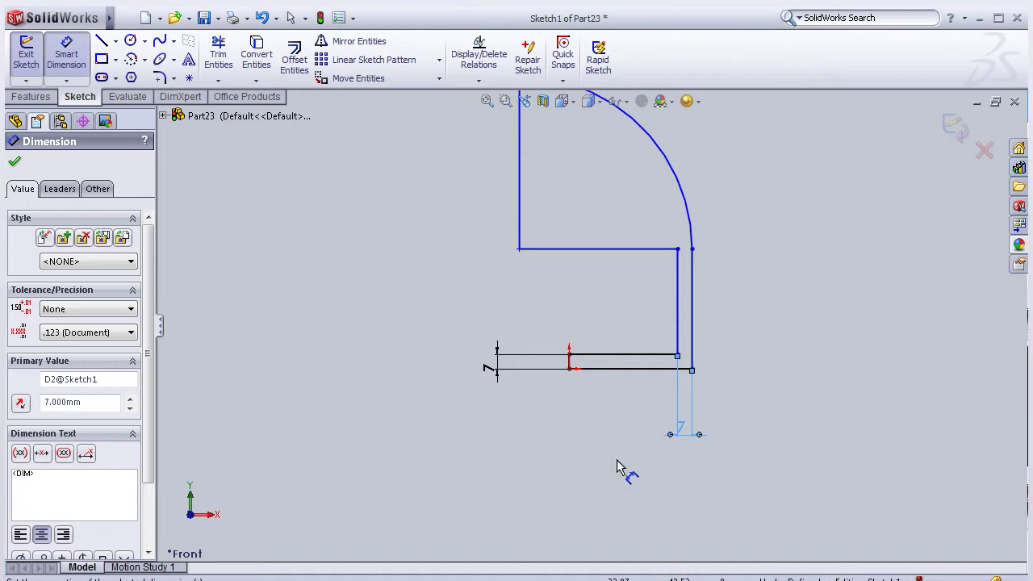
# - Set the top-left vertical edge to 65 mm, then pick the inner vertical edge for dimensioning
pyautogui.scroll(2, 656, 402)
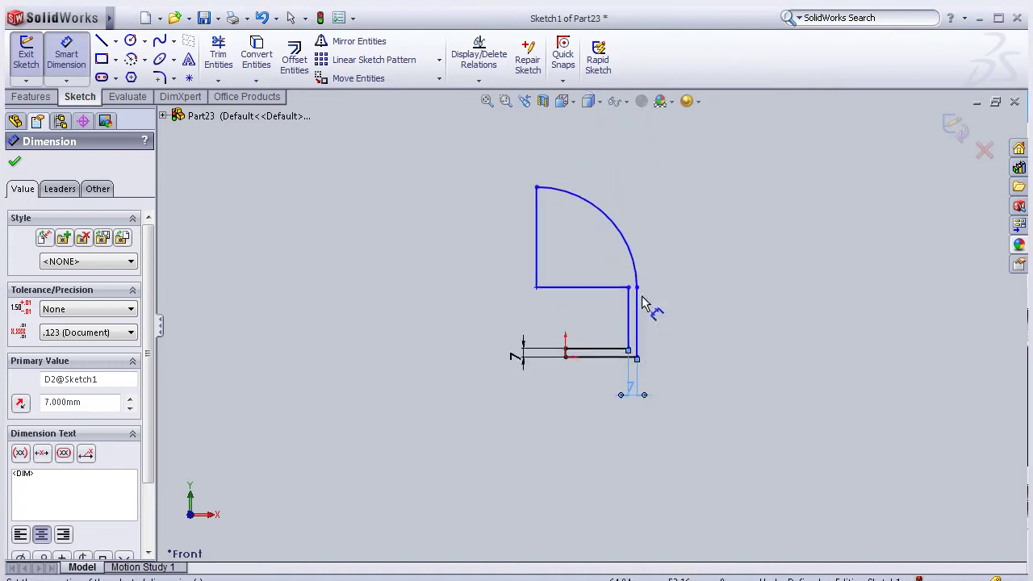
pyautogui.scroll(2, 614, 295)
pyautogui.scroll(-2, 602, 292)
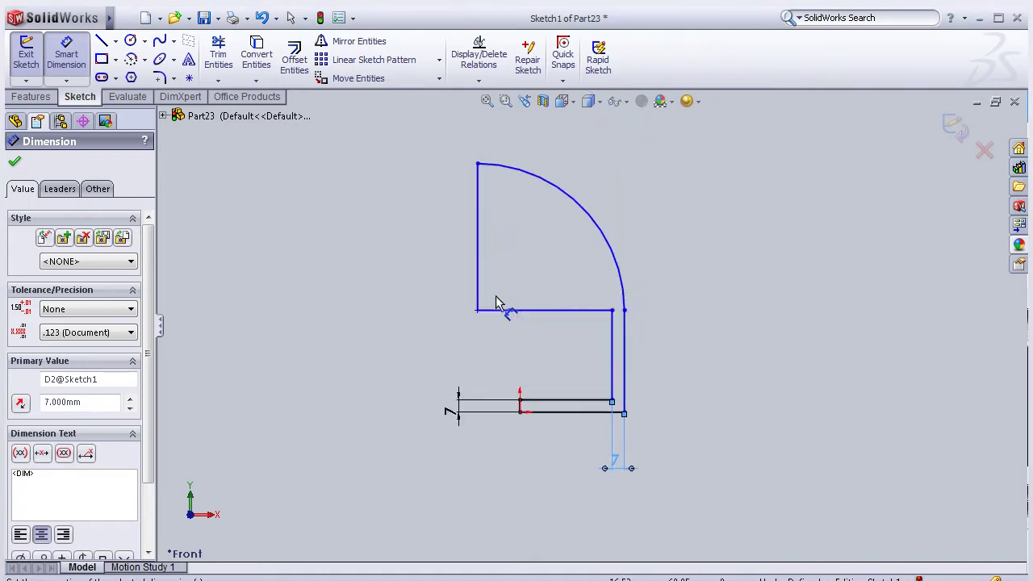
pyautogui.click(479, 272)
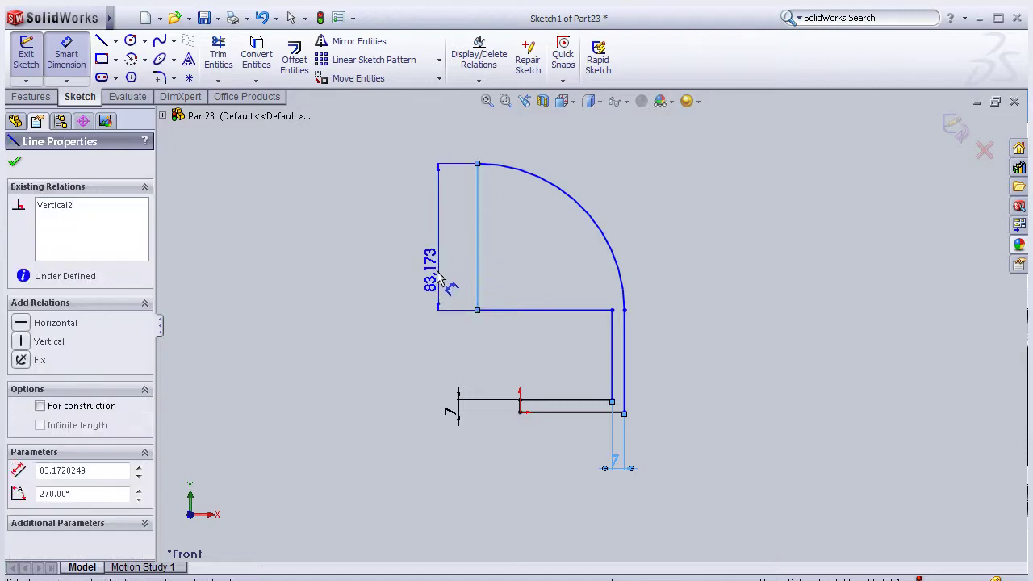
pyautogui.click(440, 277)
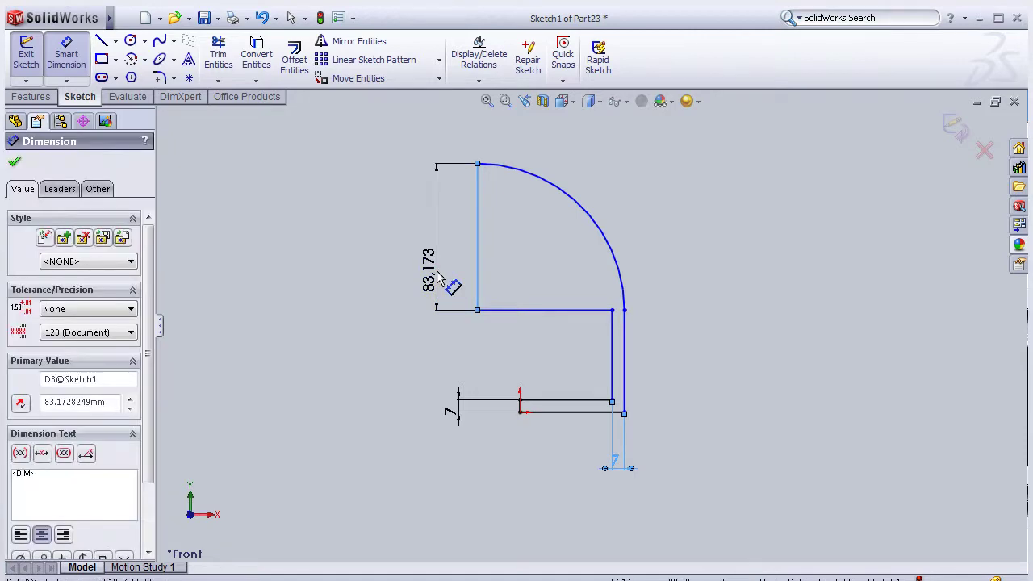
pyautogui.click(440, 277)
pyautogui.write('6')
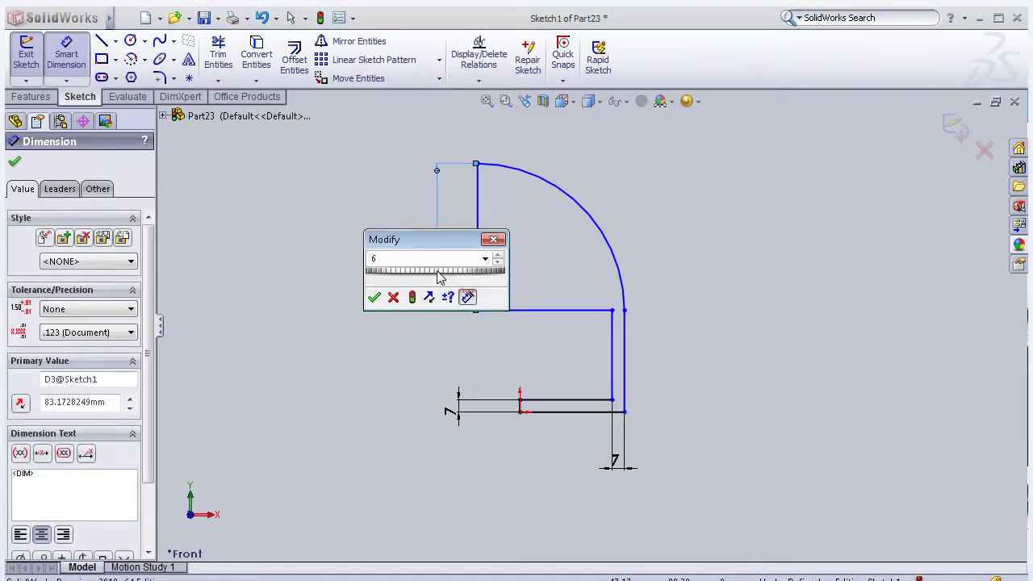
pyautogui.write('5')
pyautogui.click(374, 297)
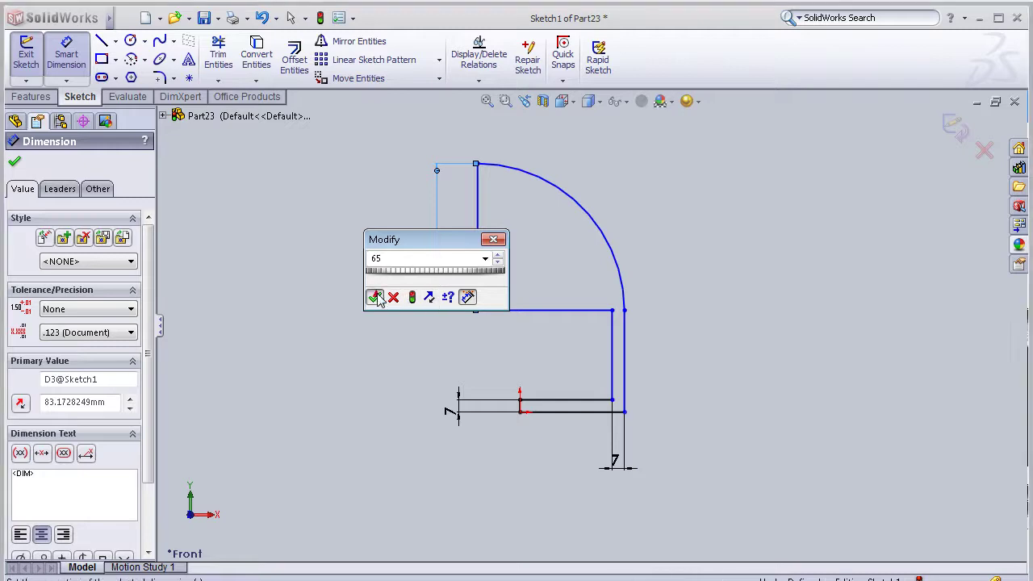
pyautogui.scroll(-1, 575, 337)
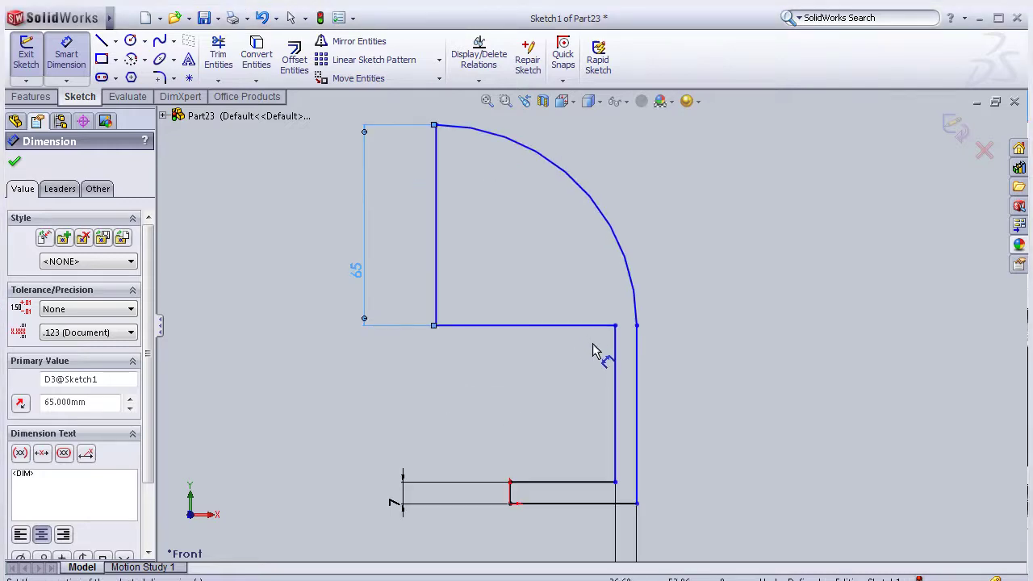
pyautogui.scroll(-1, 598, 355)
pyautogui.moveTo(622, 372)
pyautogui.mouseDown()
pyautogui.moveTo(321, 395)
pyautogui.moveTo(314, 425)
pyautogui.mouseUp()
# - Set the inner vertical edge length to 70 mm
pyautogui.click(313, 428)
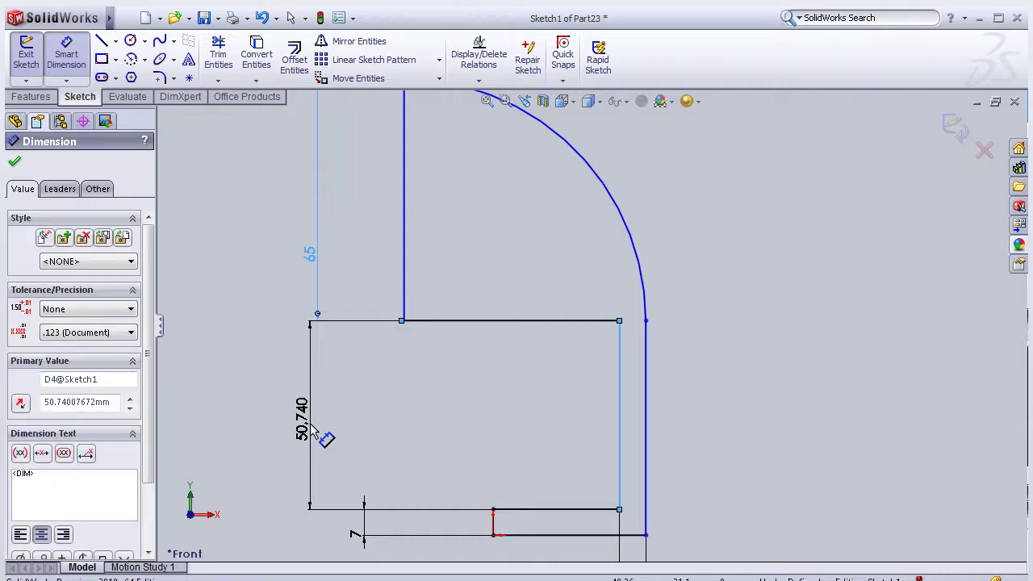
pyautogui.doubleClick(313, 432)
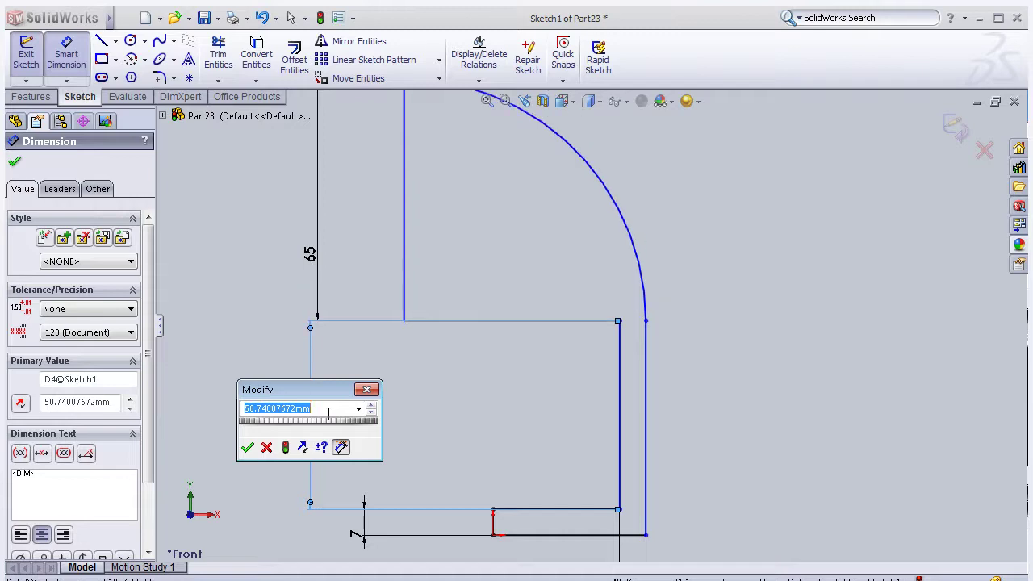
pyautogui.write('6')
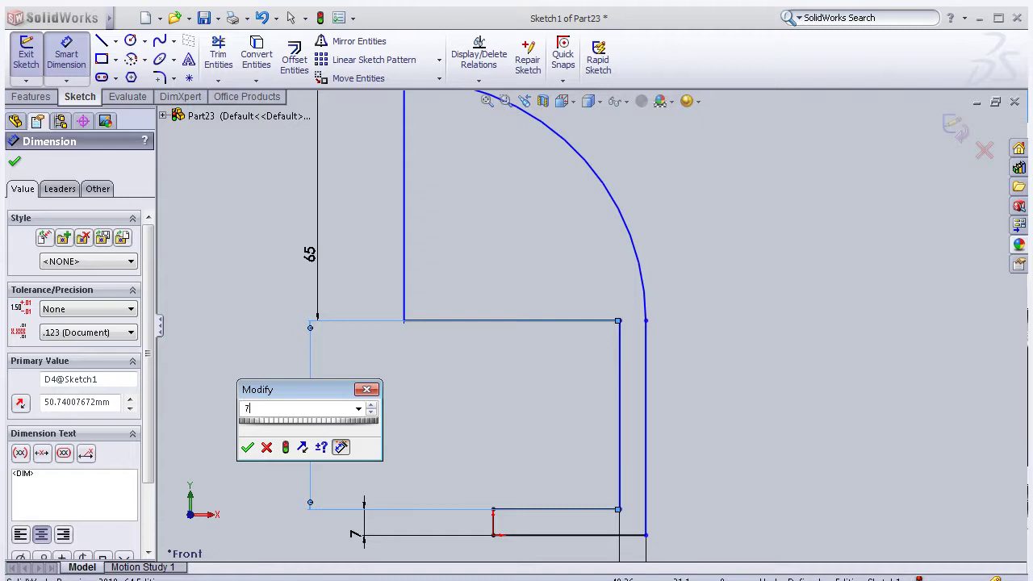
pyautogui.click(248, 448)
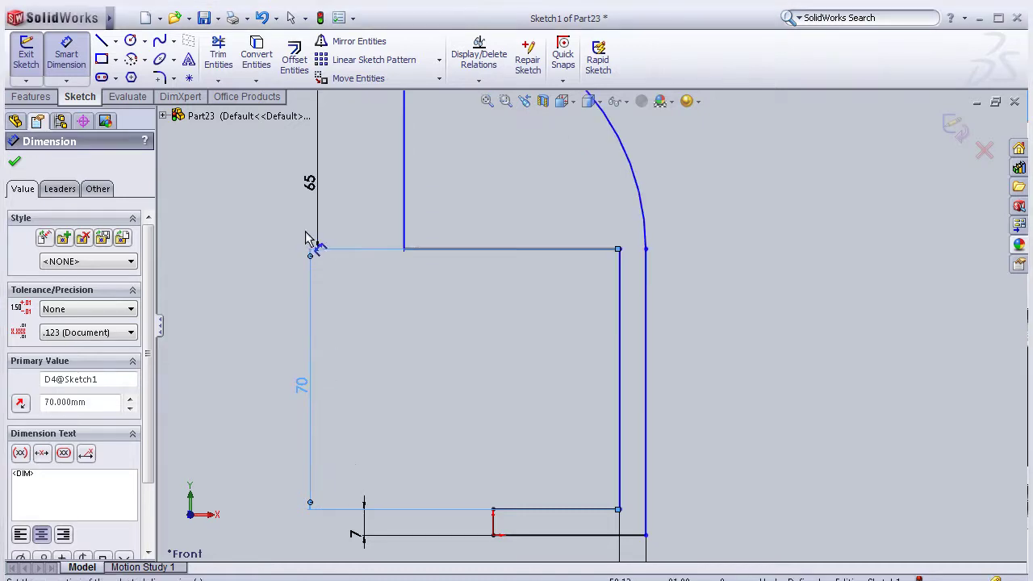
# - Re-edit the arc section height dimension to 65 mm
pyautogui.click(355, 206)
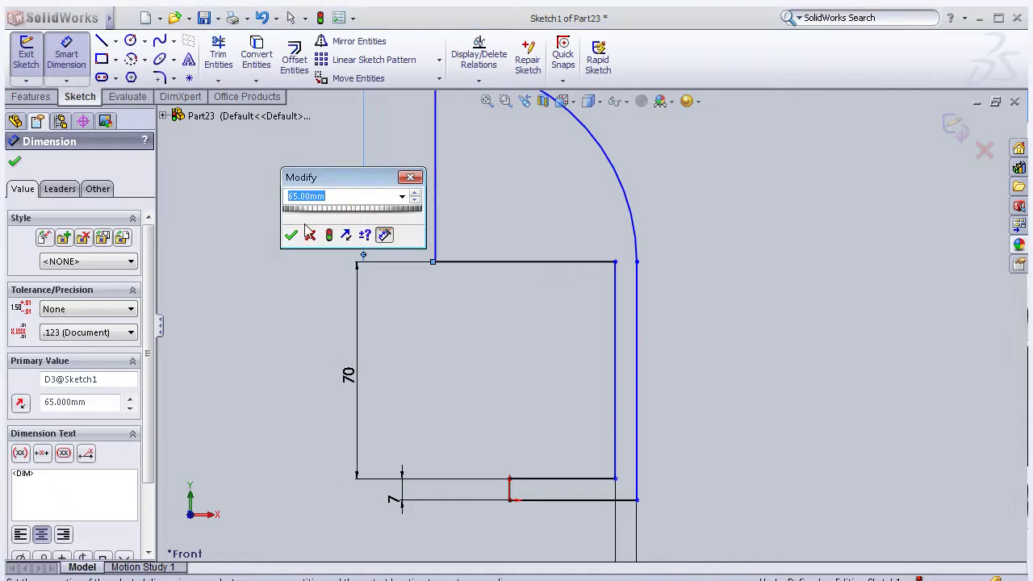
pyautogui.write('50')
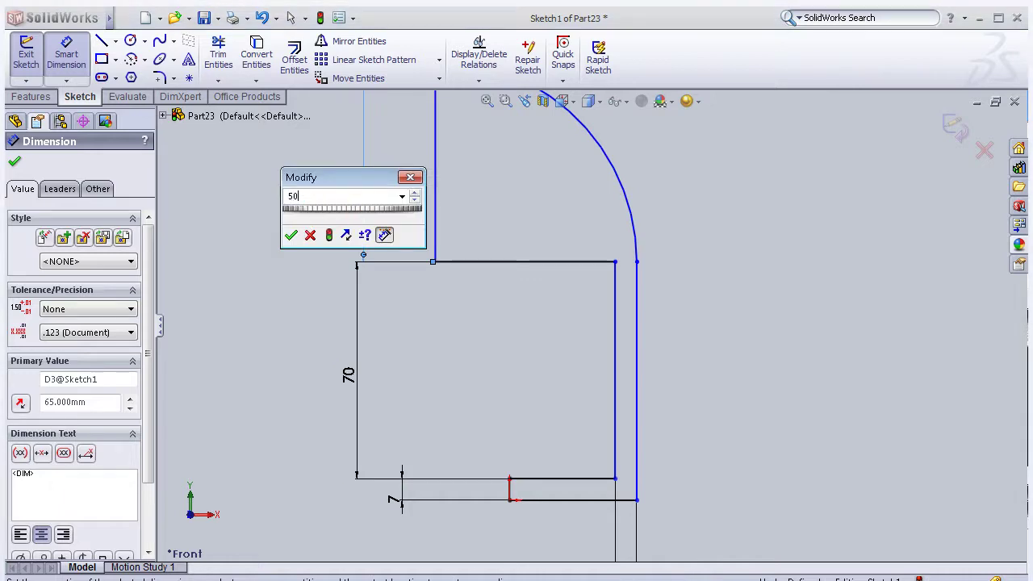
pyautogui.moveTo(354, 213); pyautogui.dragTo(363, 208)
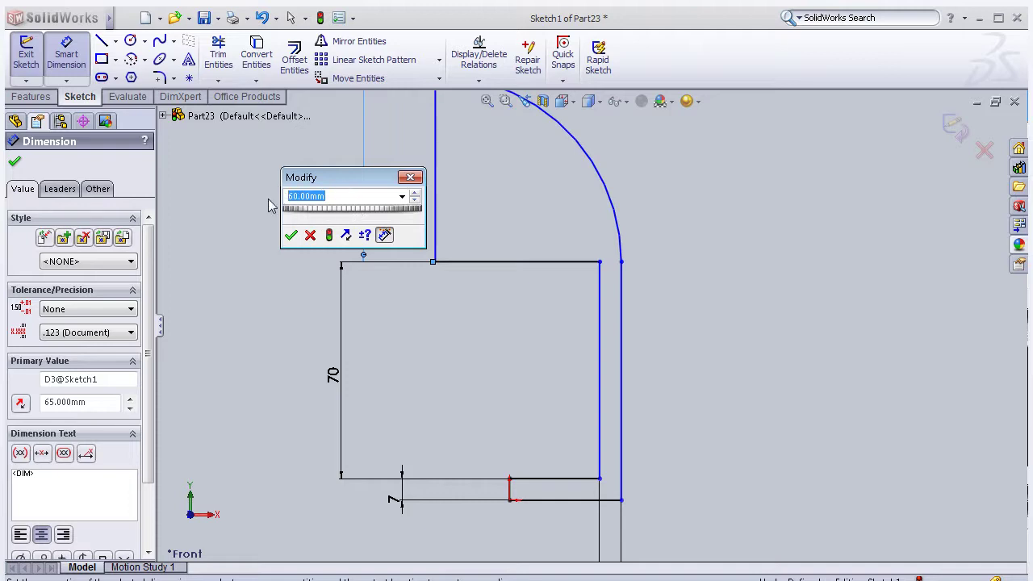
pyautogui.write('65')
pyautogui.click(292, 235)
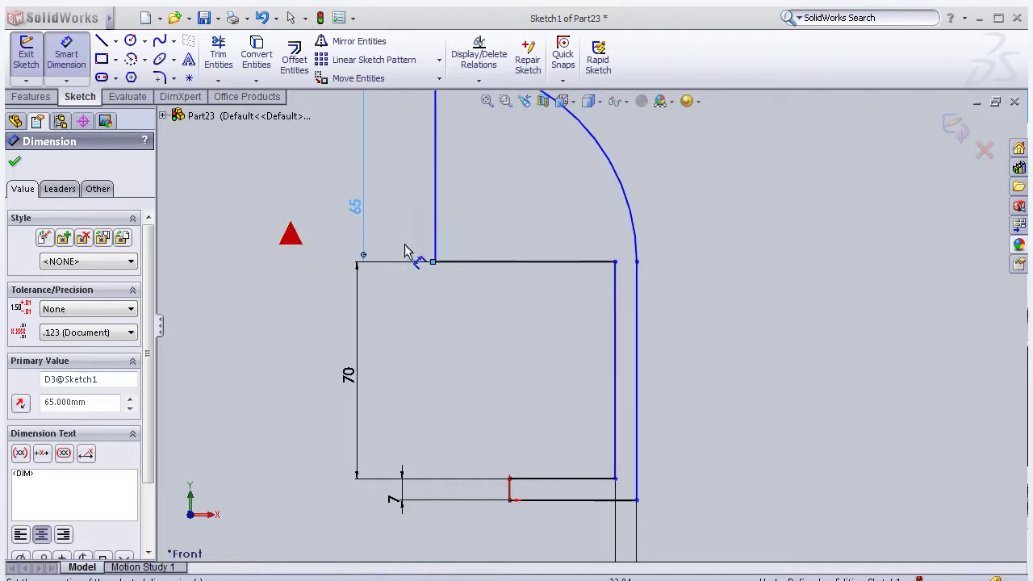
# - Dimension the bottom line length to 45 mm
pyautogui.scroll(2, 572, 237)
pyautogui.scroll(-1, 588, 242)
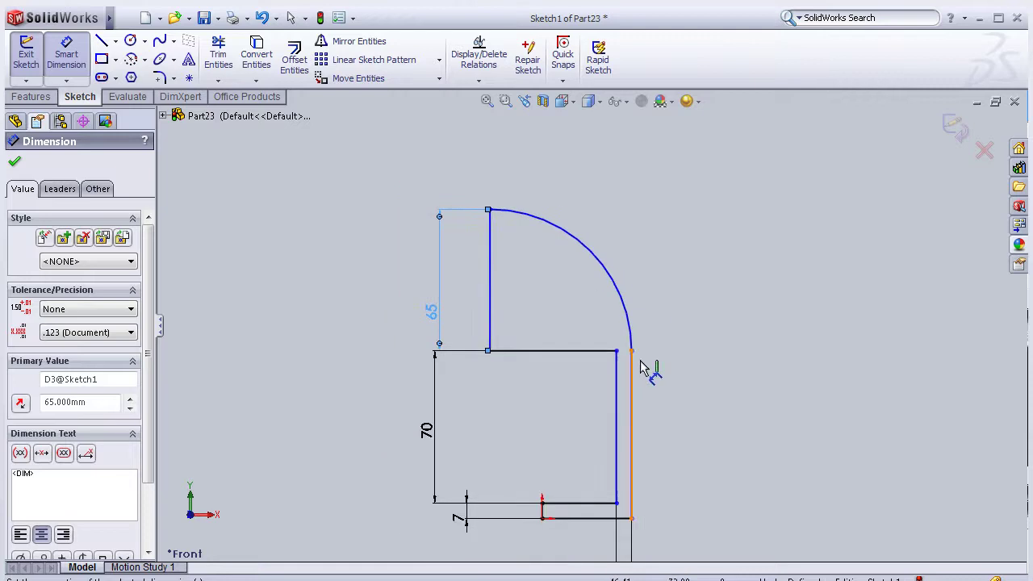
pyautogui.scroll(-2, 646, 362)
pyautogui.scroll(2, 650, 468)
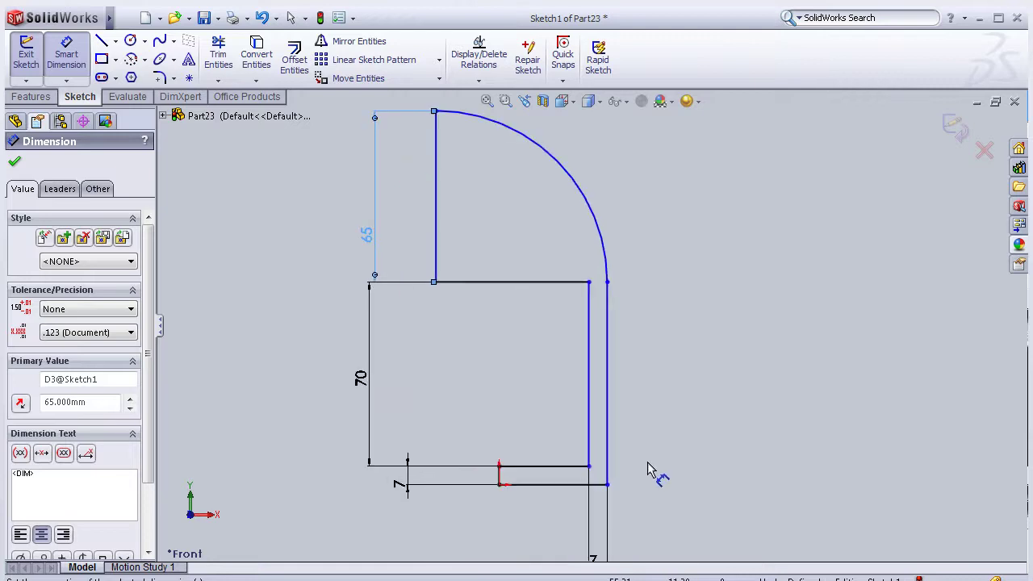
pyautogui.scroll(-2, 650, 470)
pyautogui.scroll(1, 650, 470)
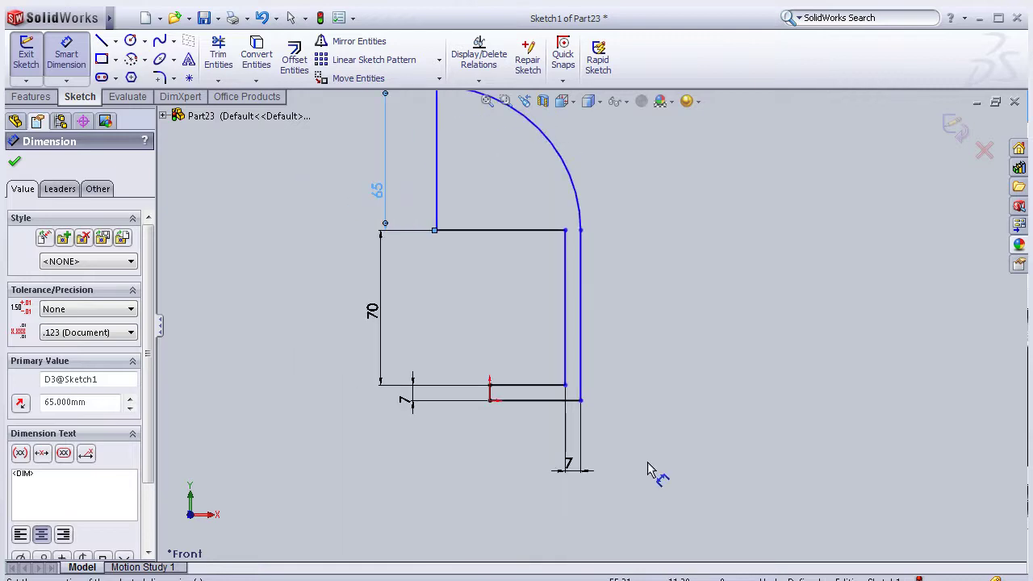
pyautogui.click(550, 404)
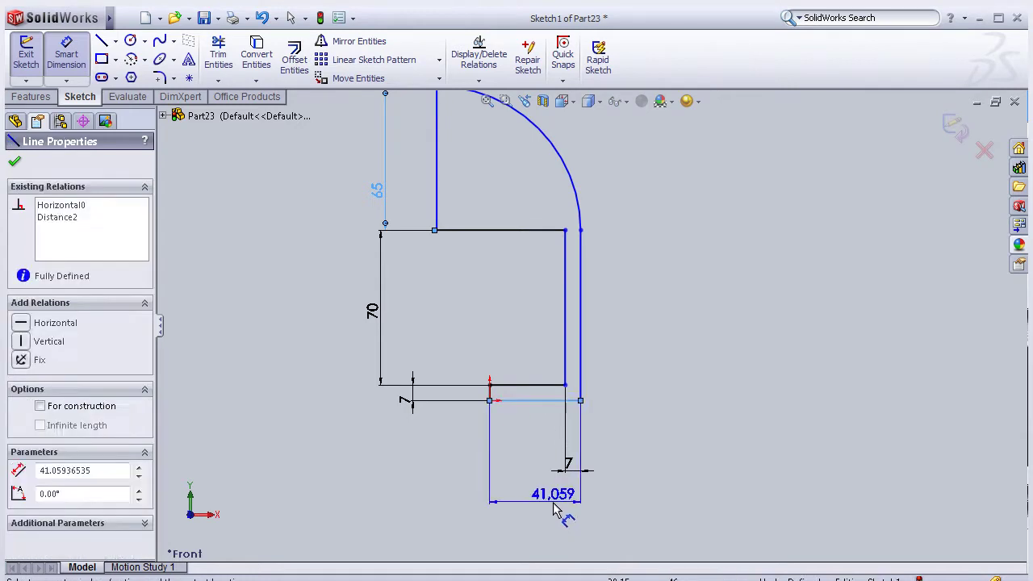
pyautogui.click(547, 519)
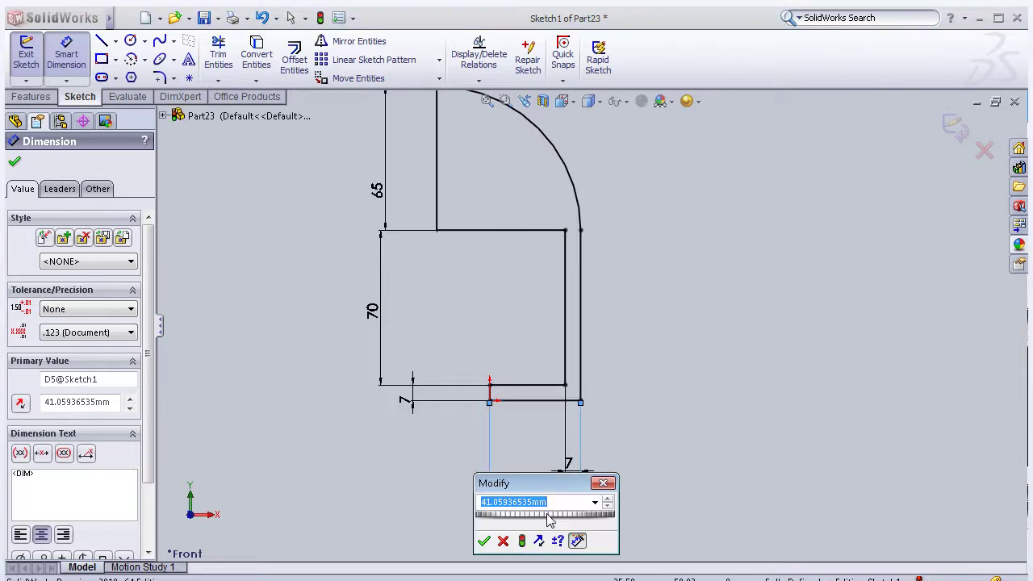
pyautogui.write('45')
pyautogui.click(484, 541)
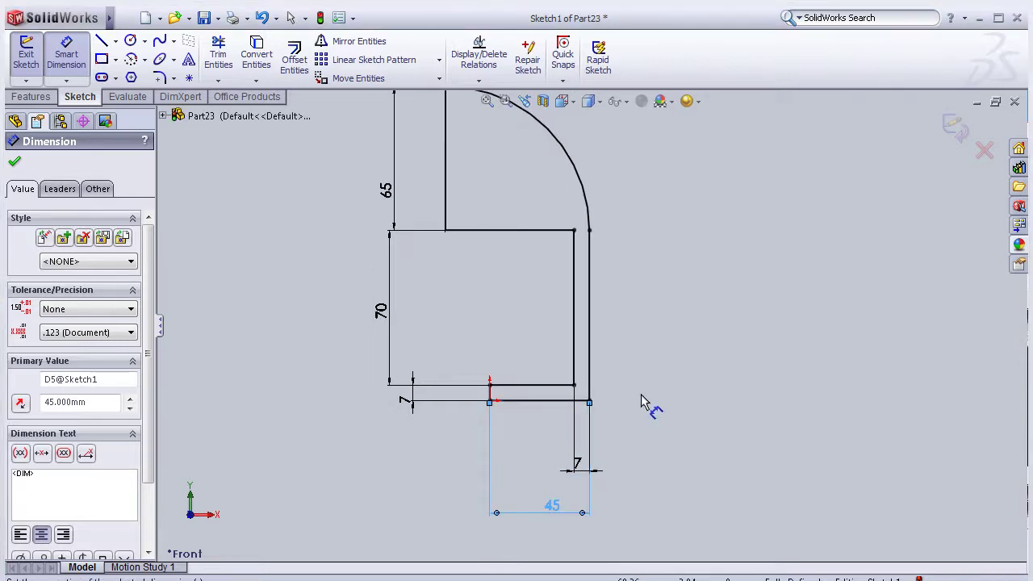
# - Draw a horizontal line from the left vertical edge across to the arc
pyautogui.scroll(2, 643, 339)
pyautogui.scroll(-1, 597, 246)
pyautogui.scroll(-1, 569, 233)
pyautogui.scroll(-1, 562, 230)
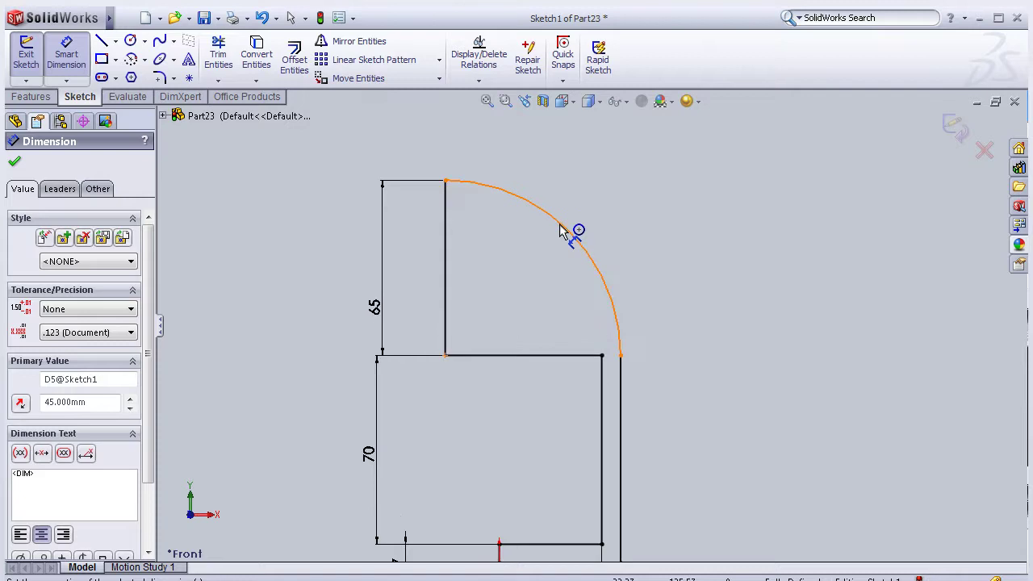
pyautogui.scroll(-1, 562, 230)
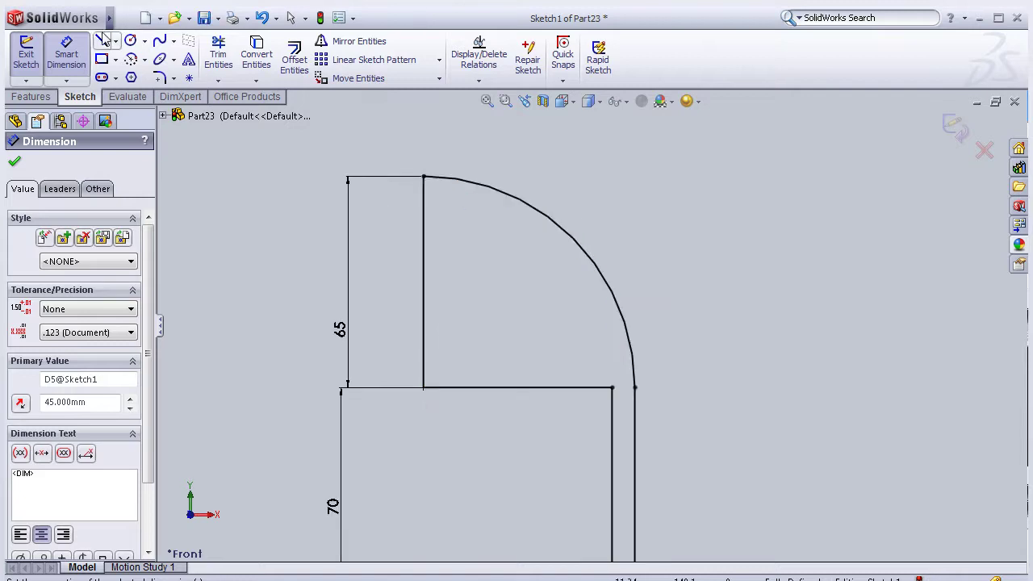
pyautogui.click(424, 222)
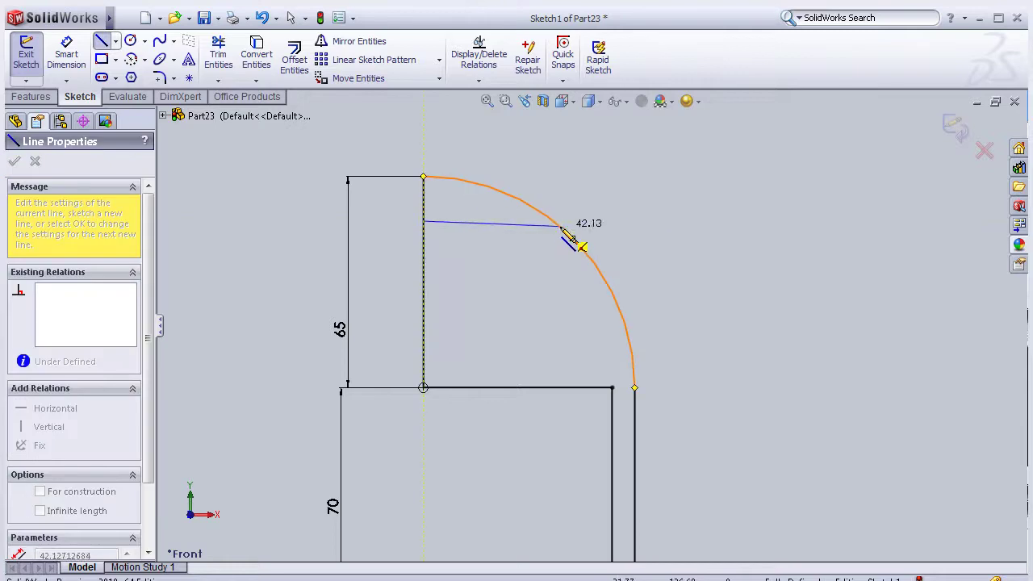
pyautogui.click(554, 221)
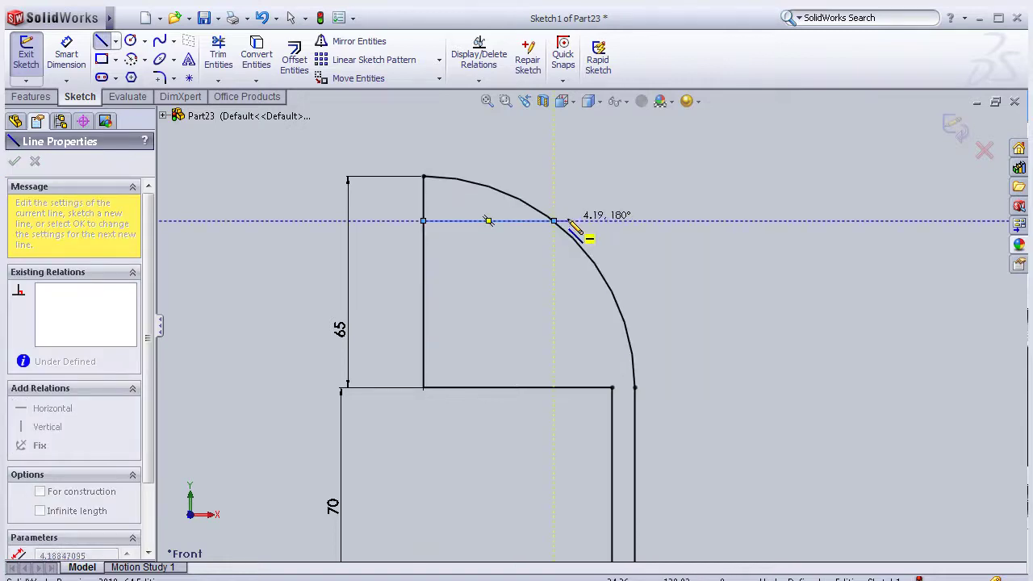
pyautogui.press('Escape')
pyautogui.click(66, 56)
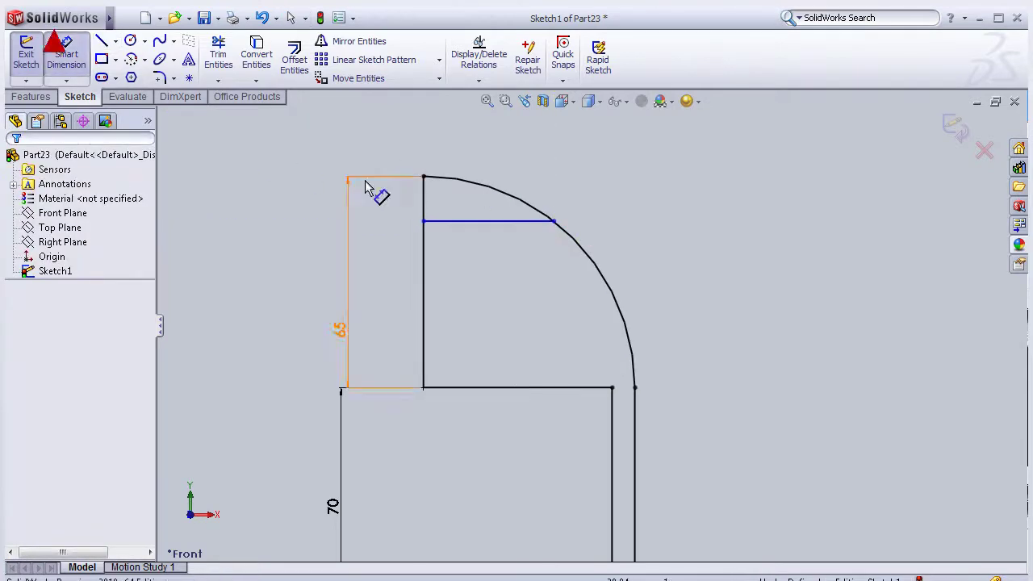
# - Dimension the new horizontal line 50 mm above the lower horizontal line
pyautogui.click(459, 222)
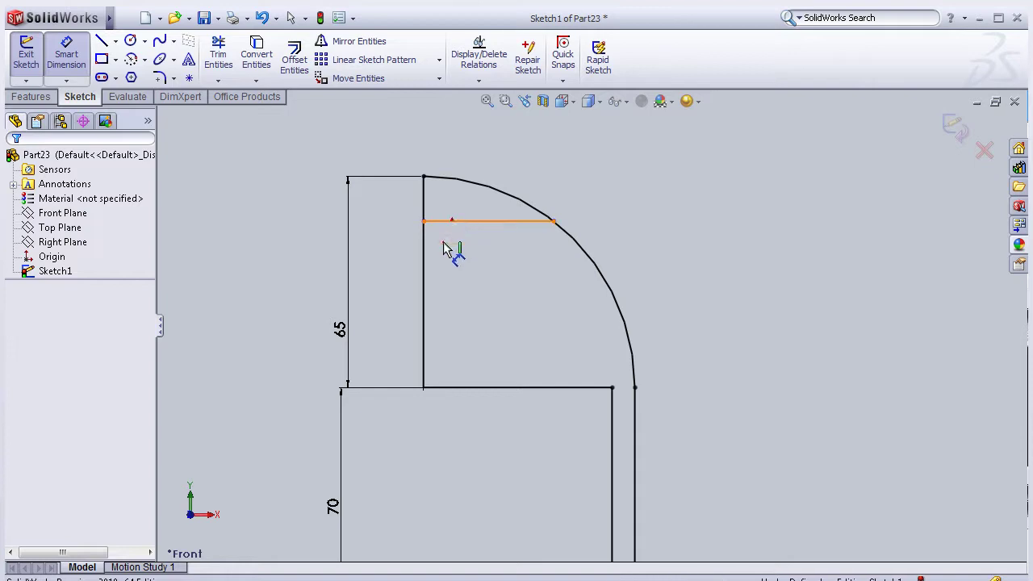
pyautogui.click(458, 393)
pyautogui.click(282, 351)
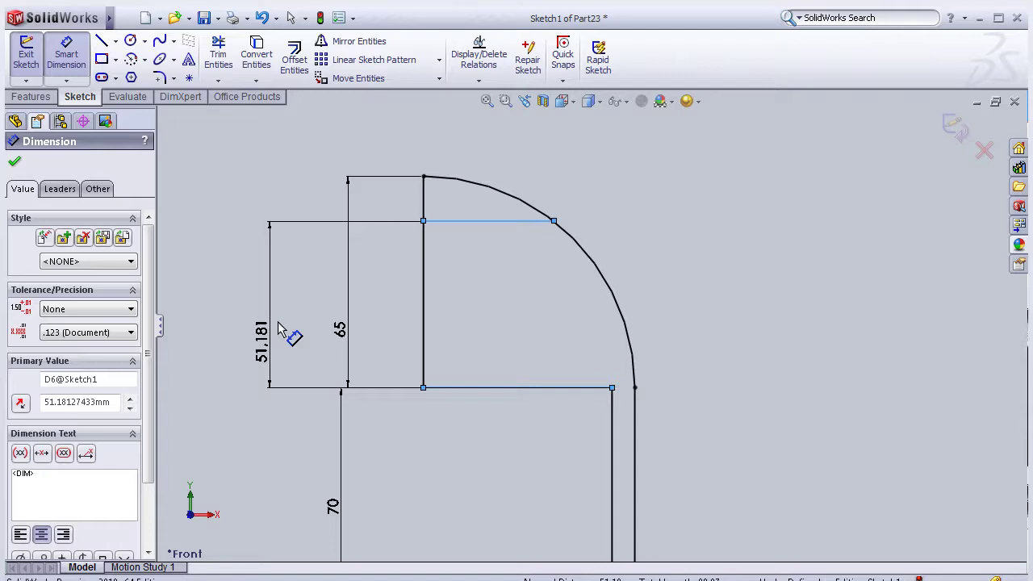
pyautogui.doubleClick(278, 327)
pyautogui.write('55')
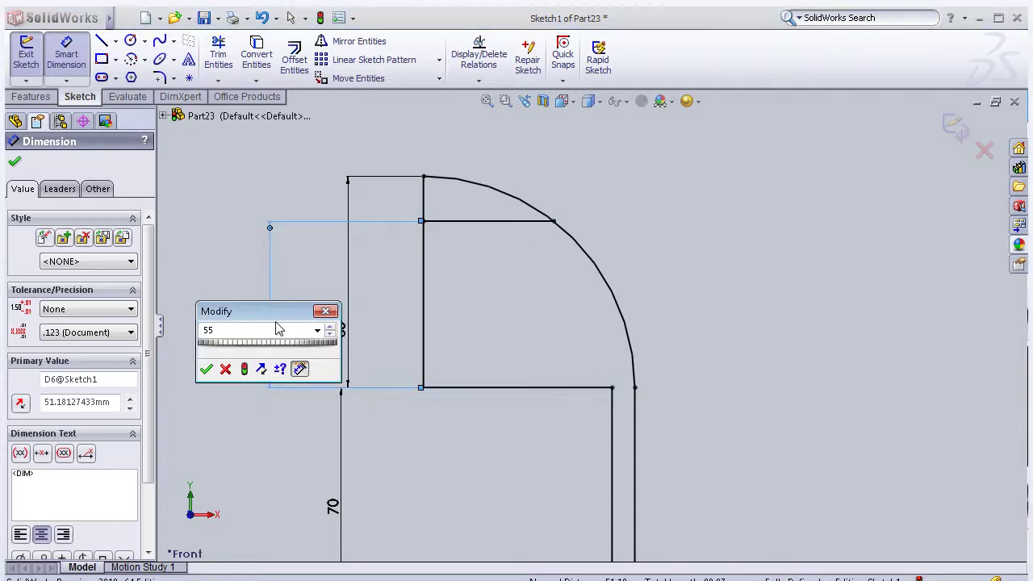
pyautogui.click(206, 369)
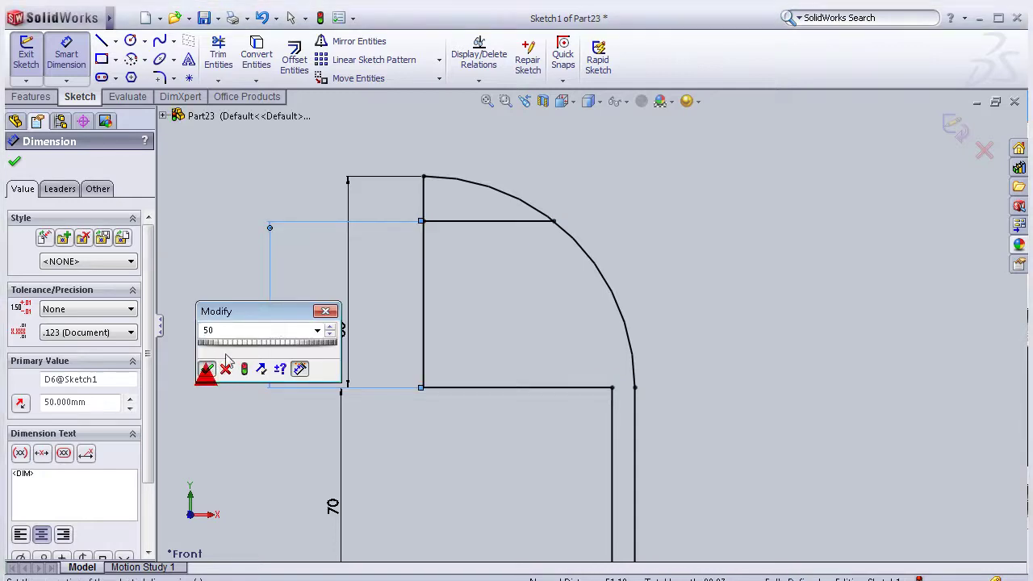
pyautogui.click(218, 57)
# - Corner-trim the left vertical line to the new horizontal line
pyautogui.scroll(-1, 496, 205)
pyautogui.scroll(-2, 491, 219)
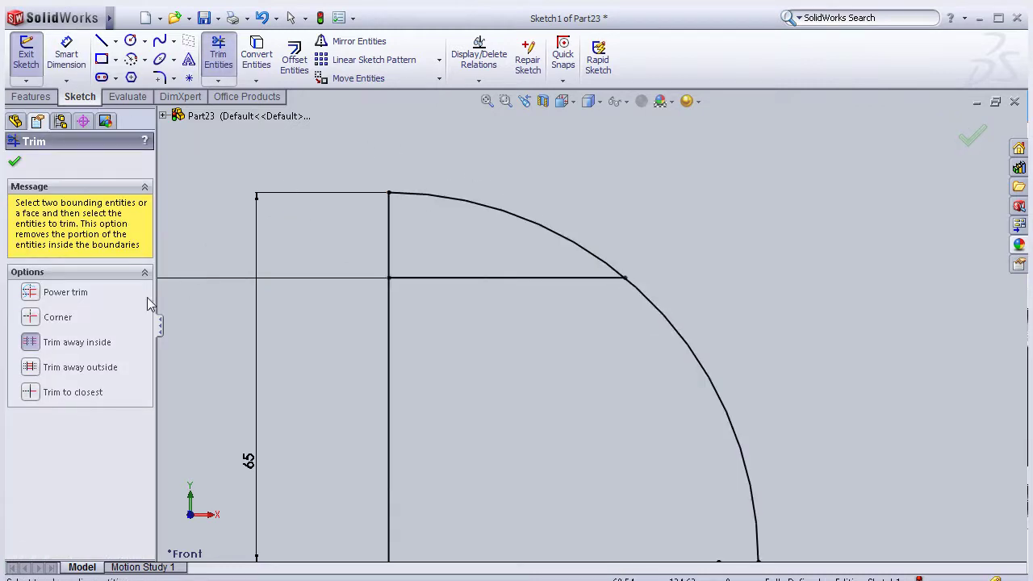
pyautogui.click(34, 323)
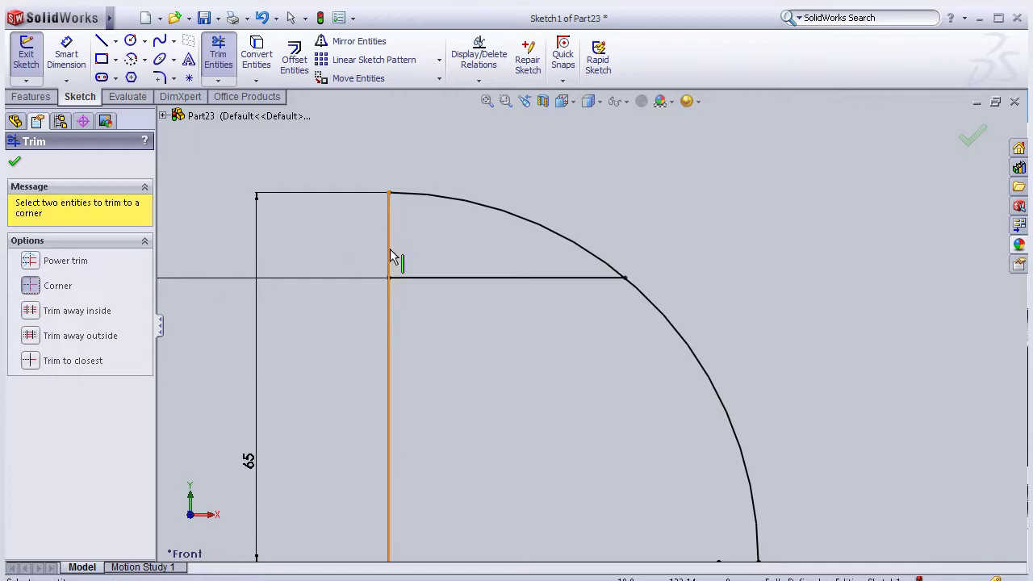
pyautogui.click(389, 312)
pyautogui.click(412, 278)
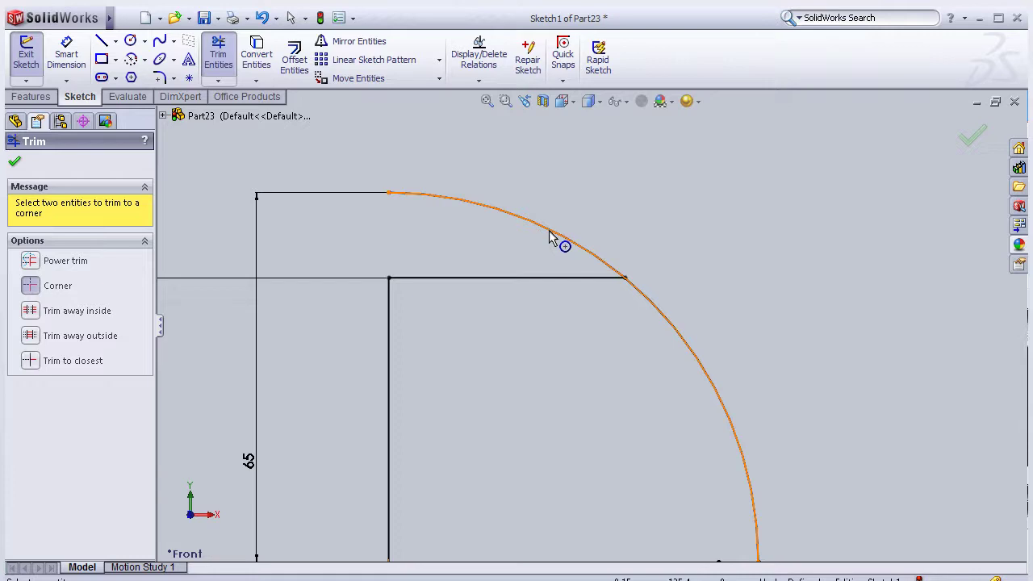
# - Trim away the arc above the horizontal line, accepting deletion of its dimension
pyautogui.click(97, 361)
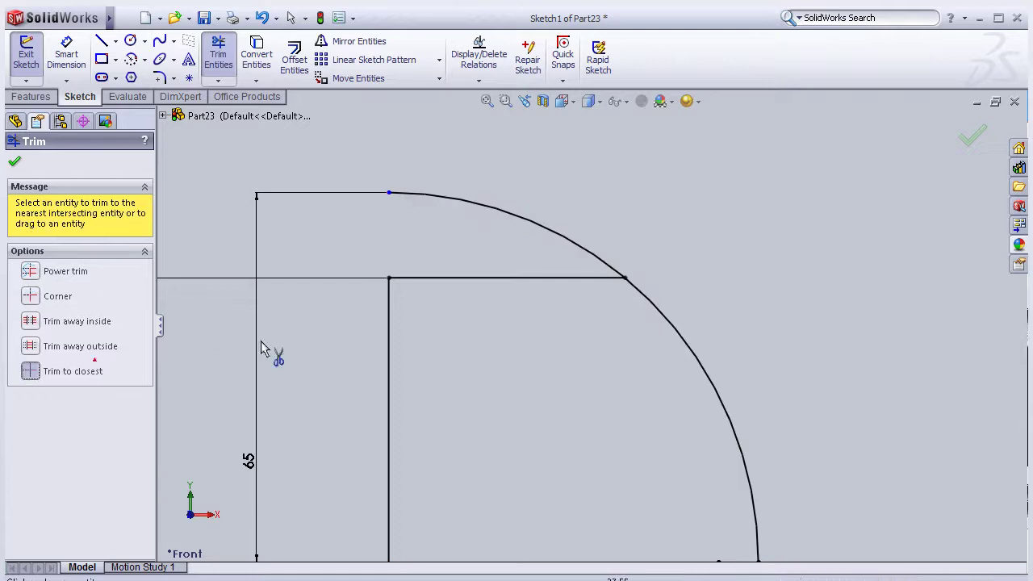
pyautogui.click(587, 251)
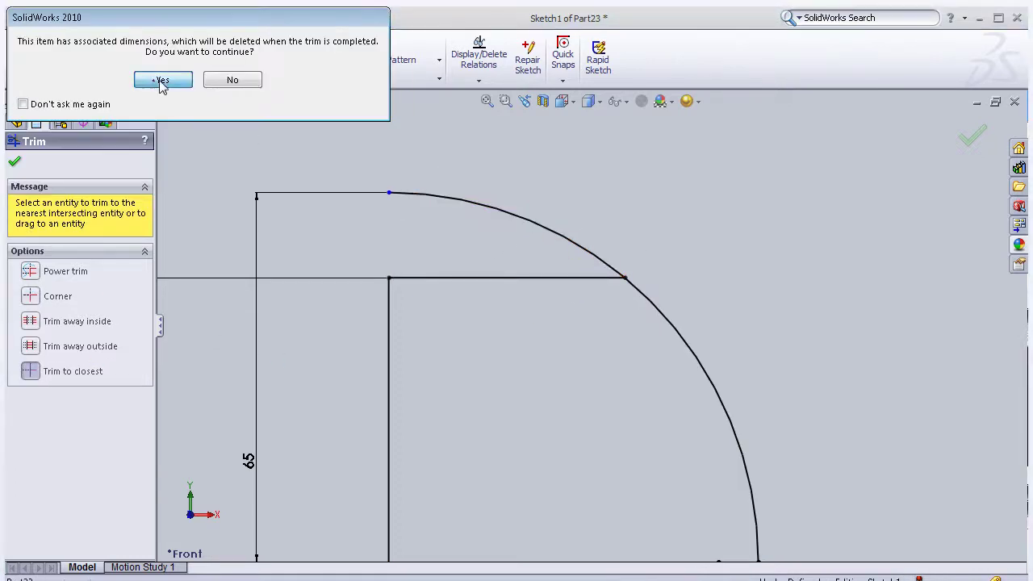
pyautogui.click(162, 80)
pyautogui.scroll(2, 557, 242)
pyautogui.scroll(2, 557, 339)
pyautogui.scroll(-2, 565, 359)
pyautogui.scroll(2, 589, 404)
pyautogui.scroll(3, 592, 419)
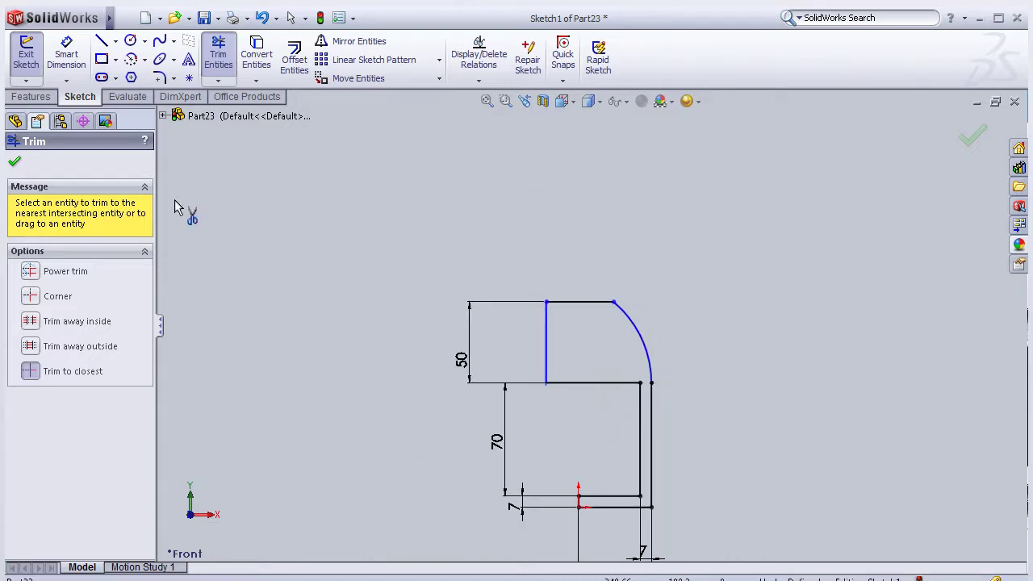
pyautogui.click(14, 164)
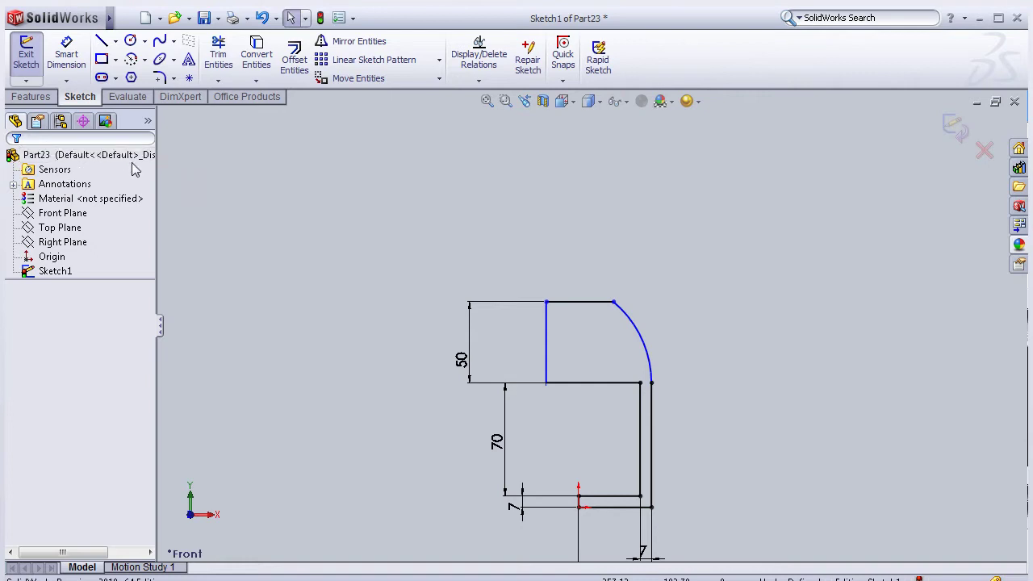
# - Extrude the sketch 30 mm deep as Boss-Extrude1
pyautogui.click(89, 187)
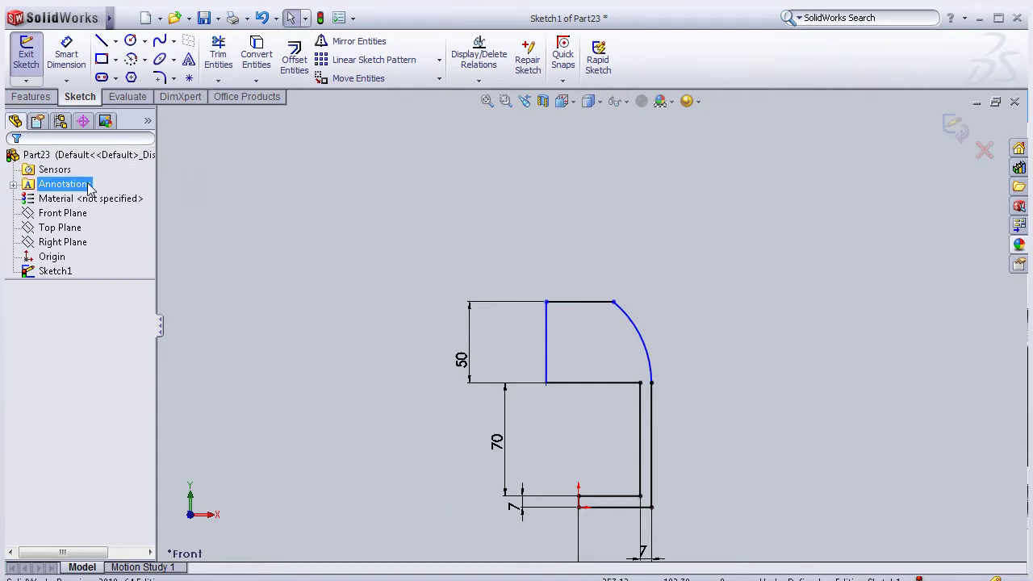
pyautogui.press('Escape')
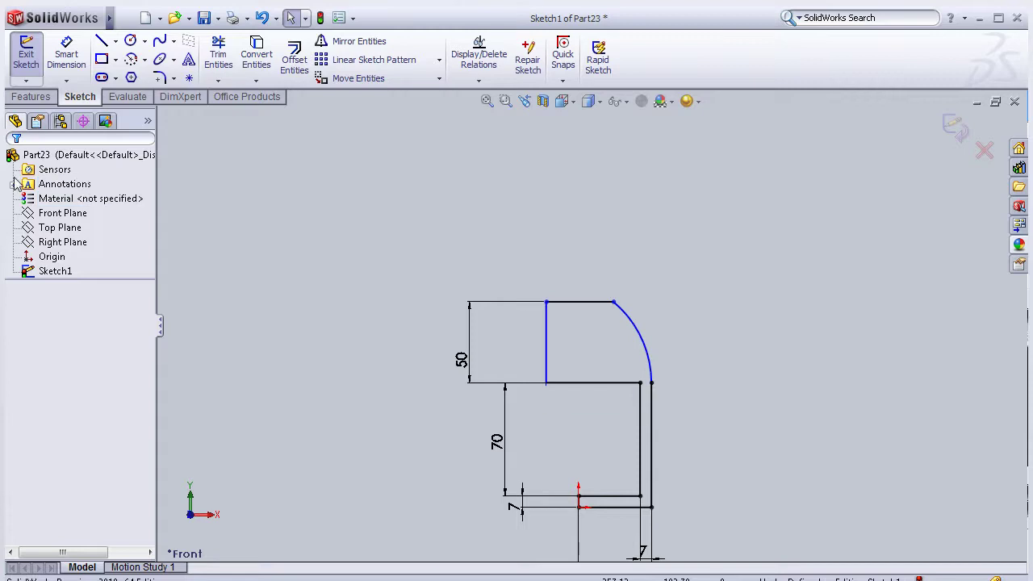
pyautogui.click(36, 97)
pyautogui.click(32, 66)
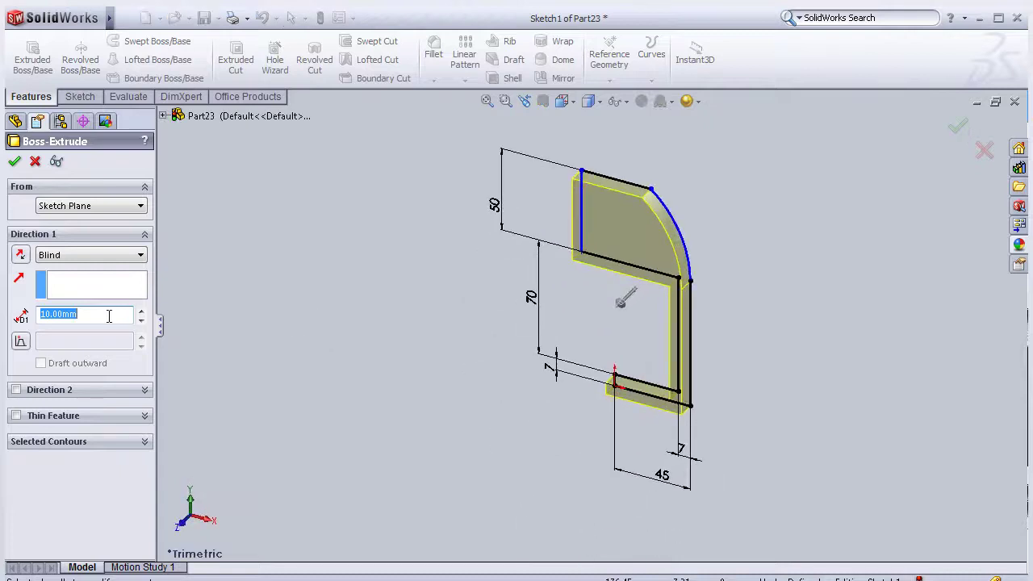
pyautogui.click(141, 312)
pyautogui.click(141, 312)
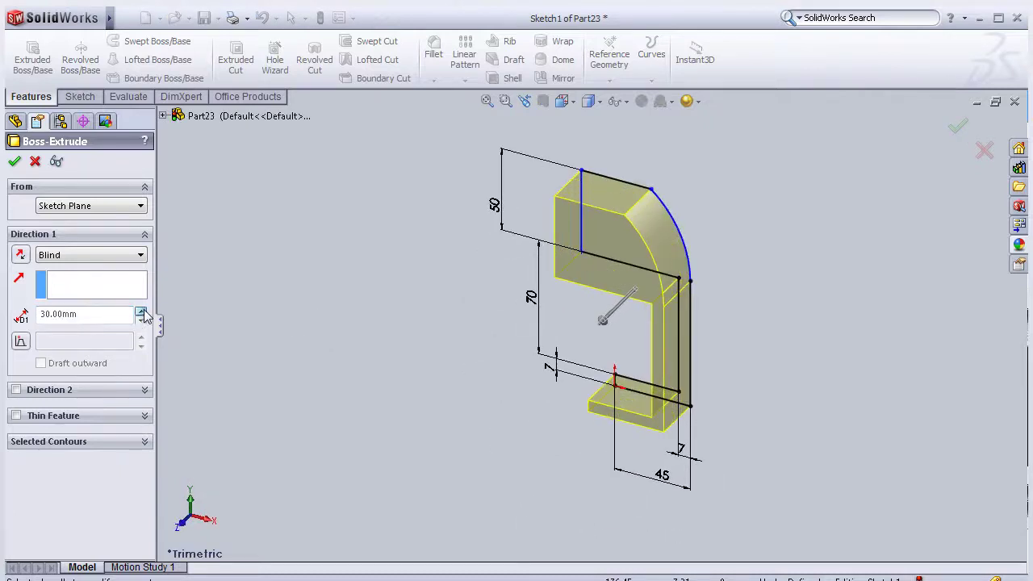
pyautogui.click(15, 162)
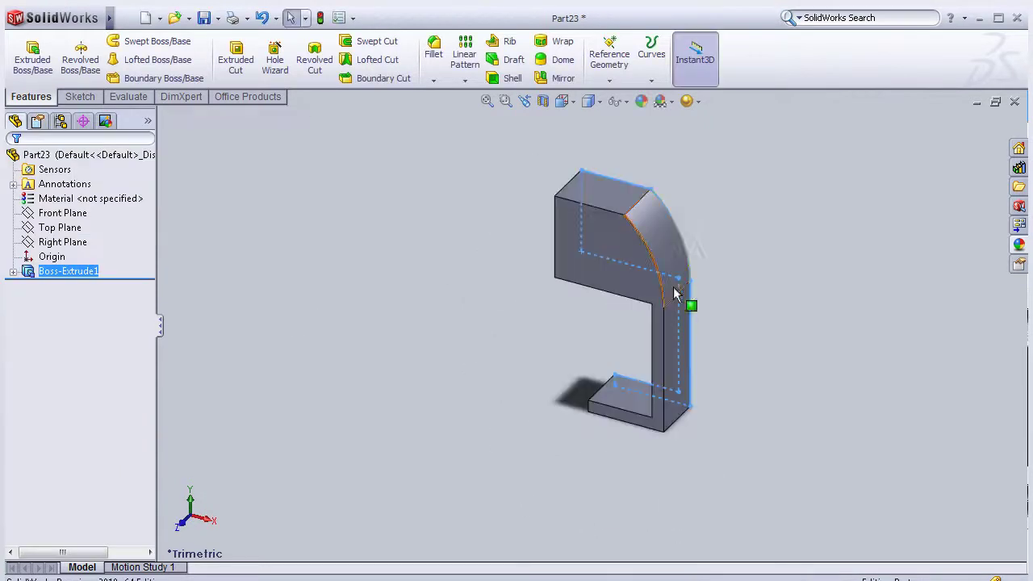
# - Start Sketch2 on the bracket's end face and view it Normal To
pyautogui.moveTo(745, 279)
pyautogui.mouseDown(button='middle')
pyautogui.moveTo(535, 213)
pyautogui.moveTo(542, 396)
pyautogui.moveTo(634, 350)
pyautogui.moveTo(504, 316)
pyautogui.mouseUp(button='middle')
pyautogui.click(521, 311)
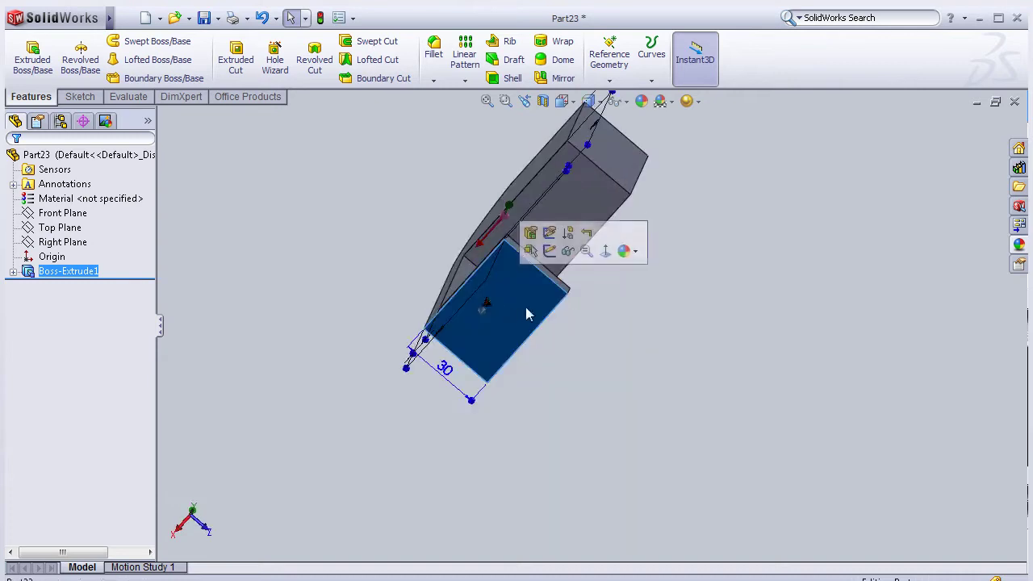
pyautogui.click(550, 251)
pyautogui.press('space')
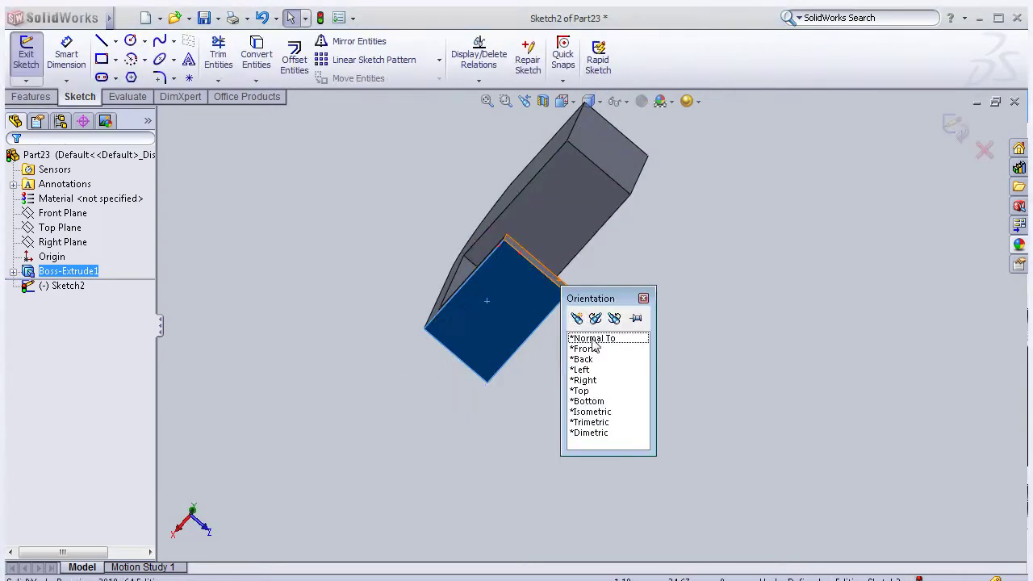
pyautogui.click(593, 339)
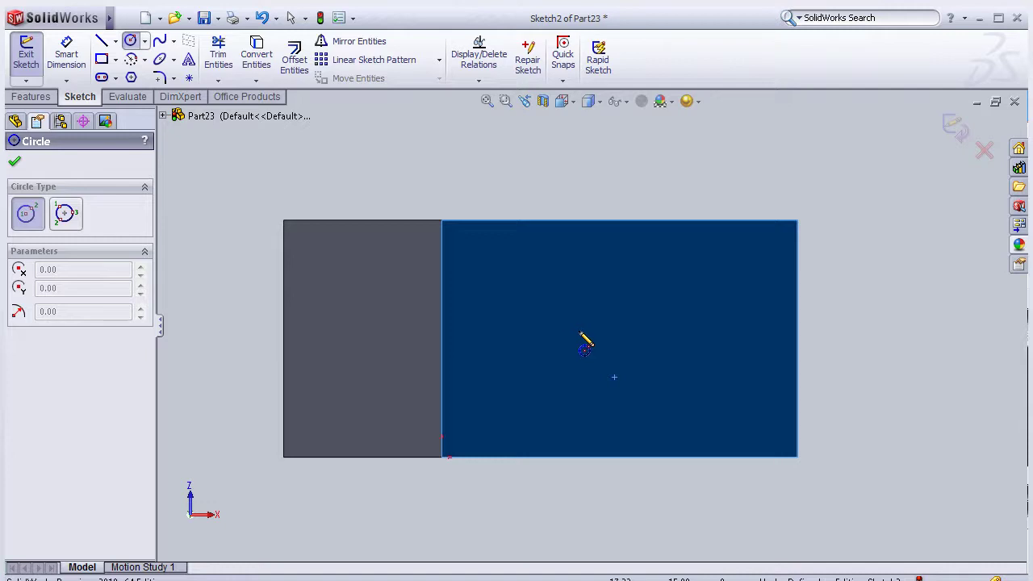
# - Draw a circle on the face and dimension its diameter to 7 mm
pyautogui.click(579, 333)
pyautogui.click(579, 293)
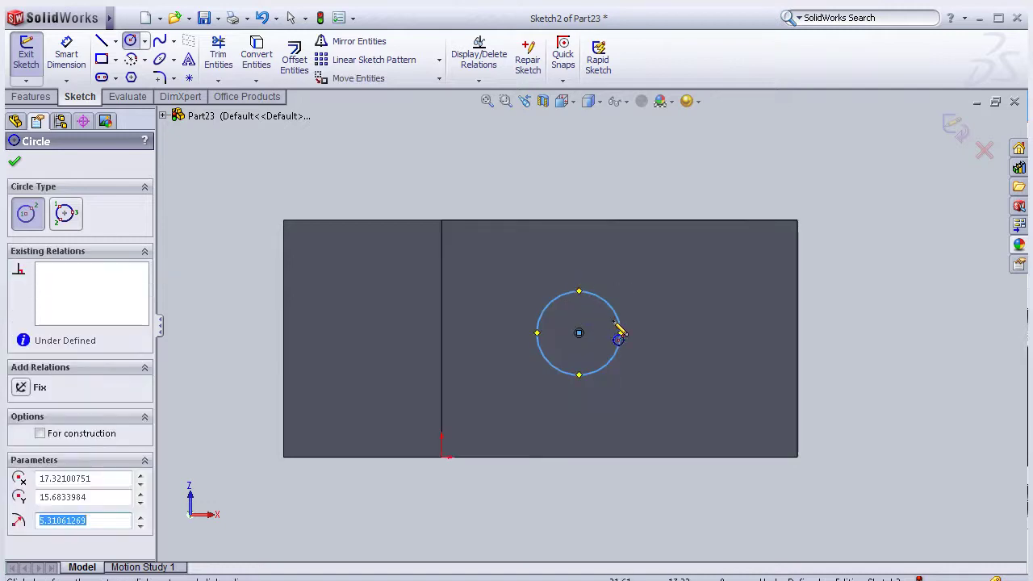
pyautogui.click(66, 56)
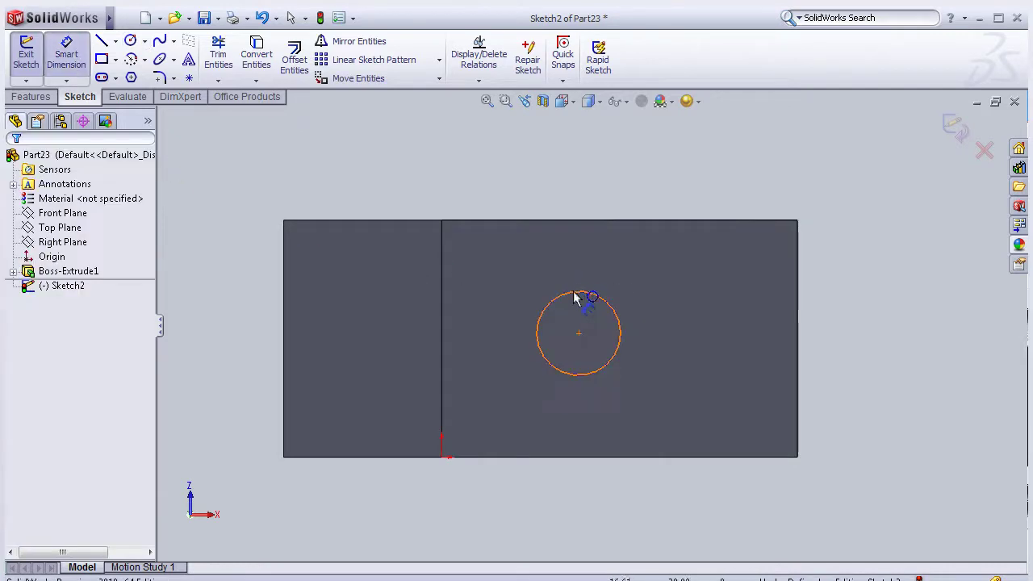
pyautogui.click(575, 292)
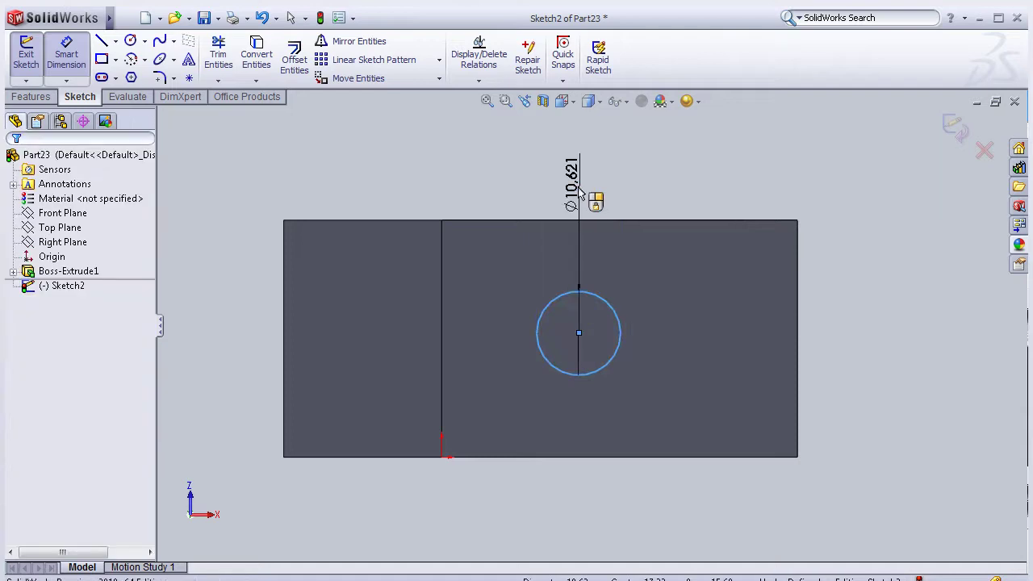
pyautogui.click(578, 190)
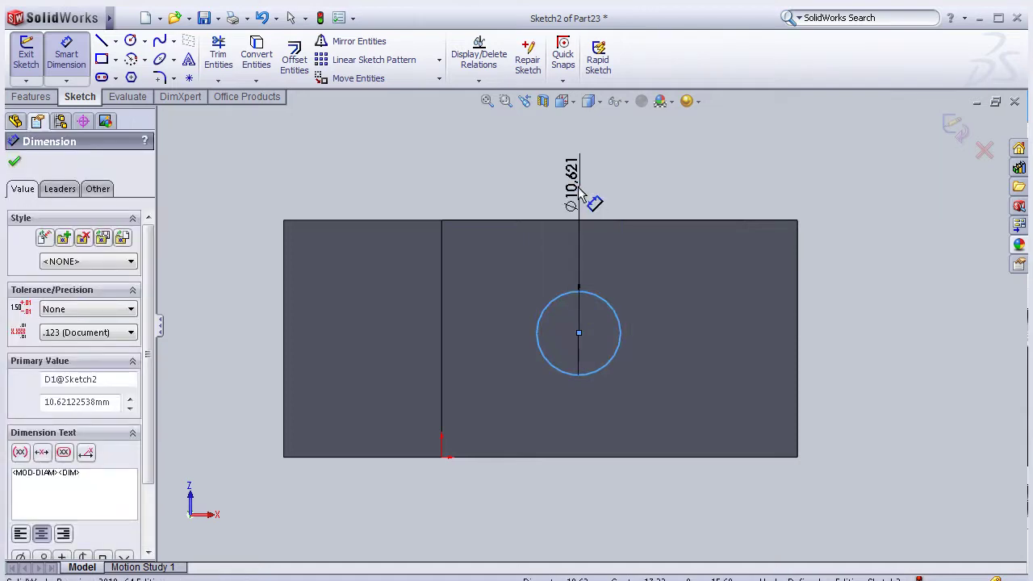
pyautogui.click(577, 191)
pyautogui.write('7')
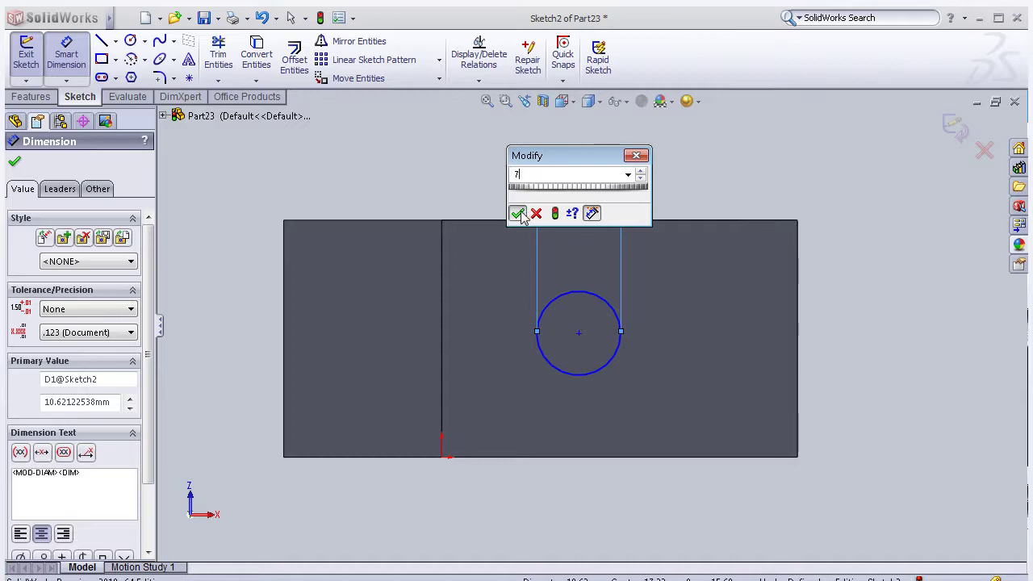
pyautogui.click(518, 213)
# - Place the circle's centre 15 mm from the face's vertical edge
pyautogui.scroll(-2, 650, 288)
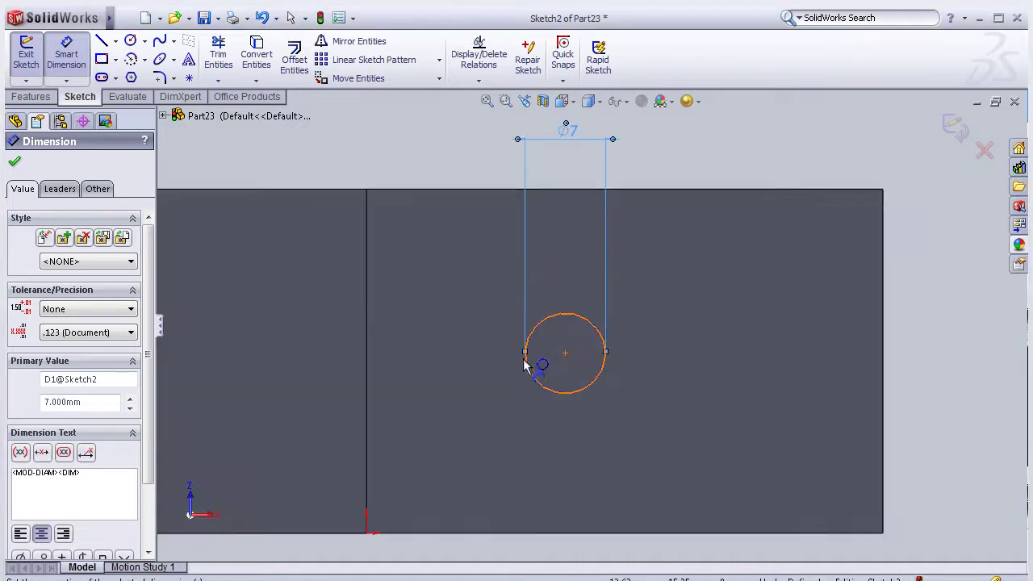
pyautogui.click(566, 355)
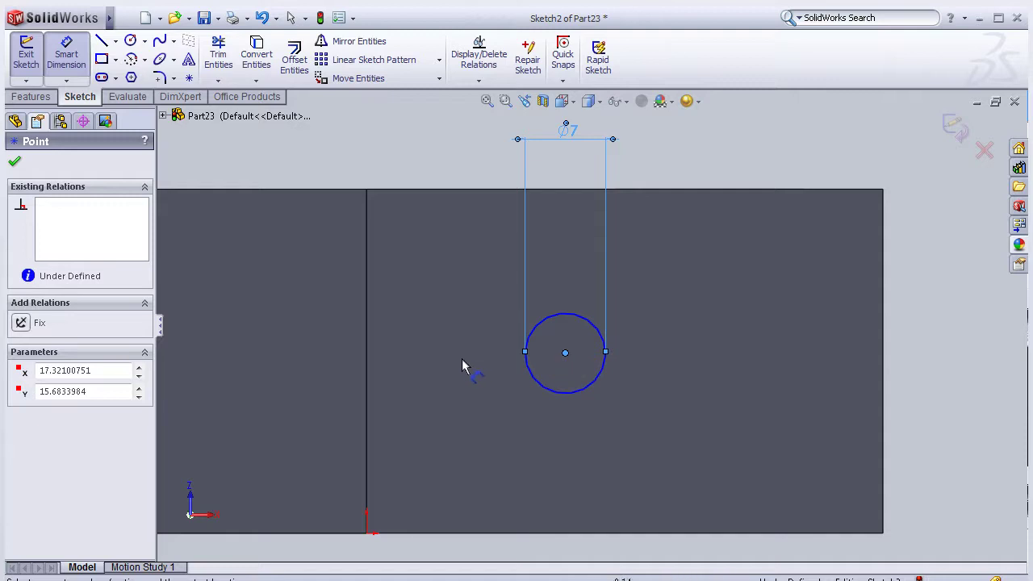
pyautogui.click(368, 365)
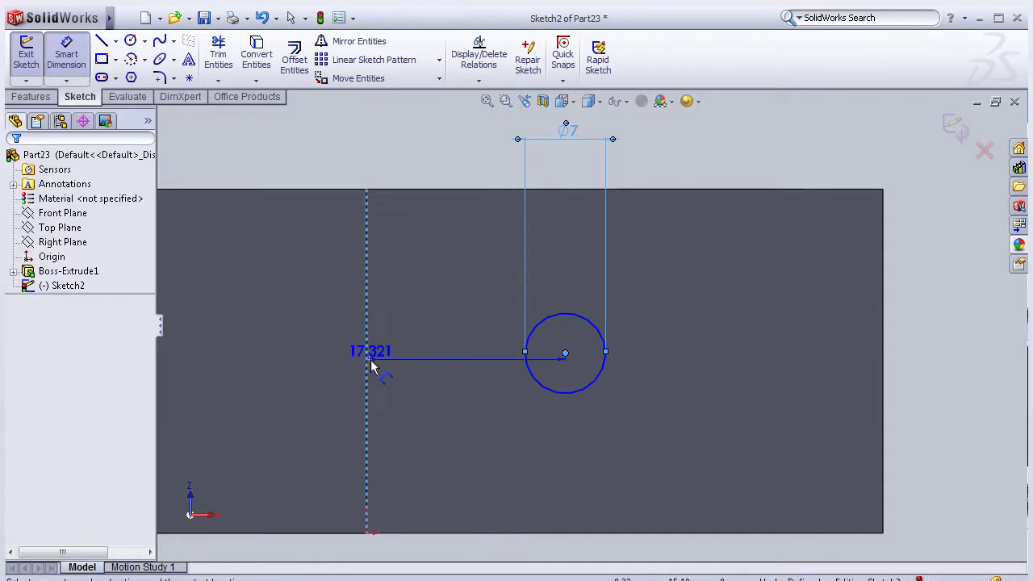
pyautogui.click(449, 151)
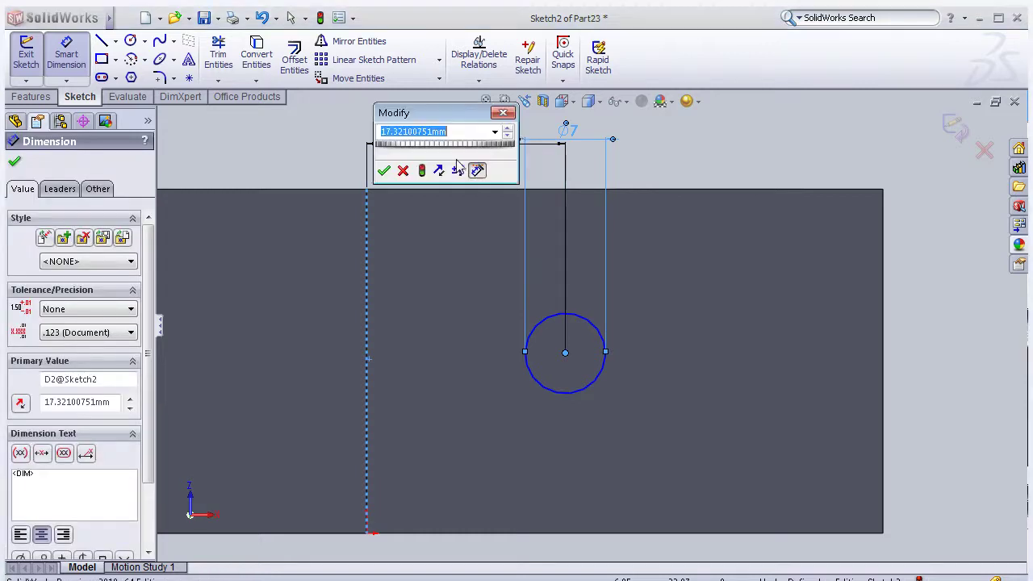
pyautogui.scroll(1, 457, 167)
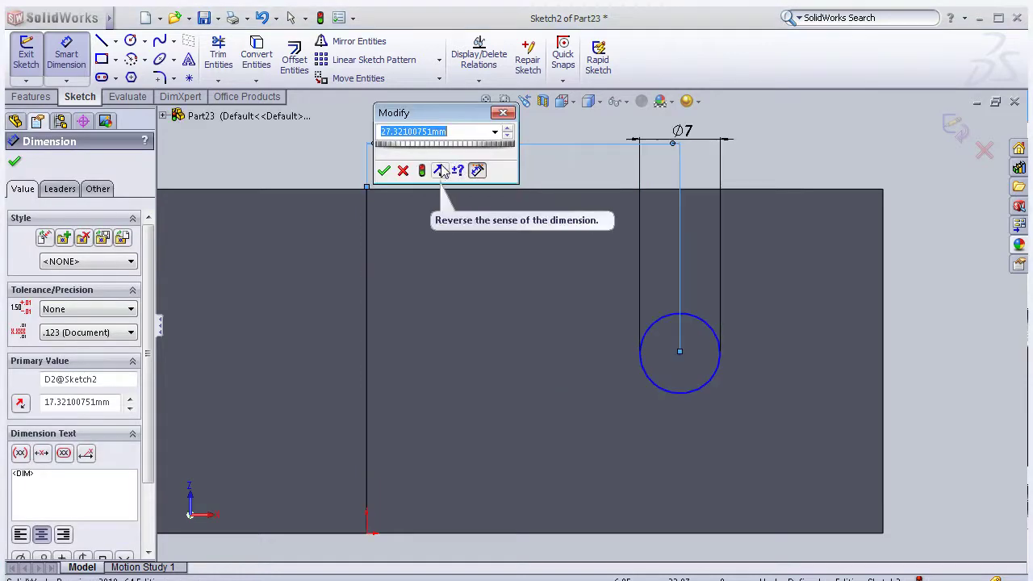
pyautogui.write('15')
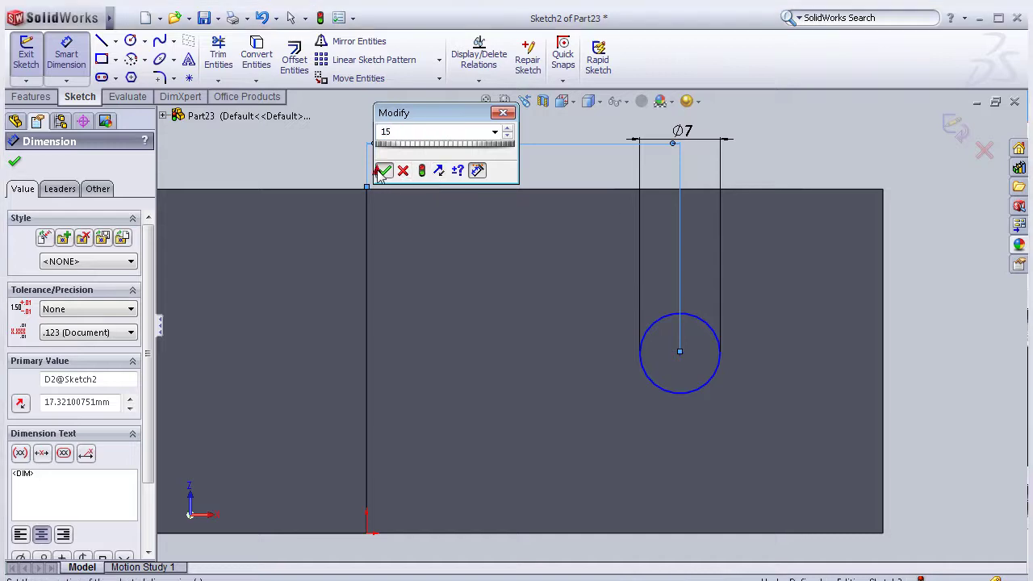
pyautogui.click(384, 171)
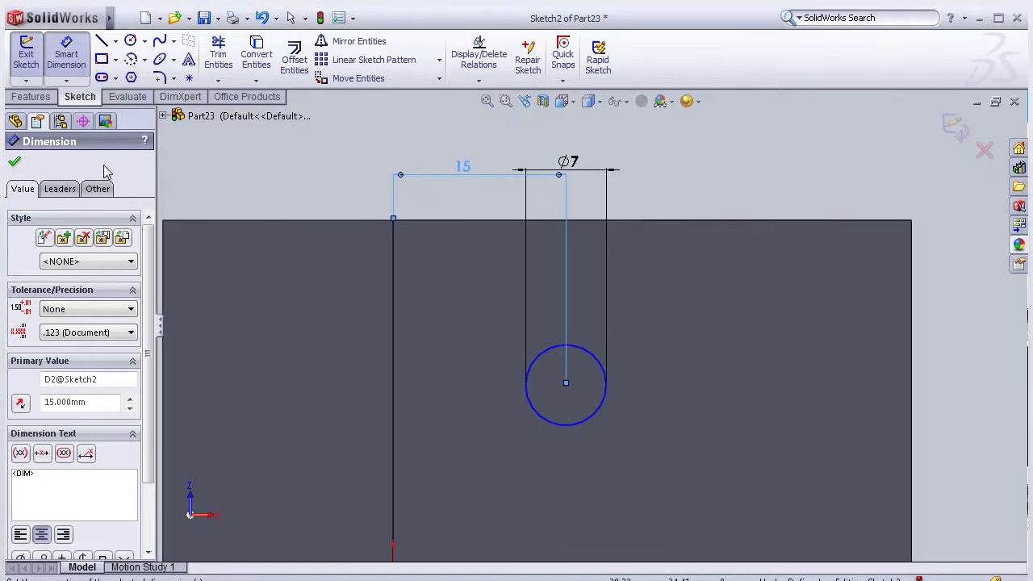
pyautogui.click(15, 162)
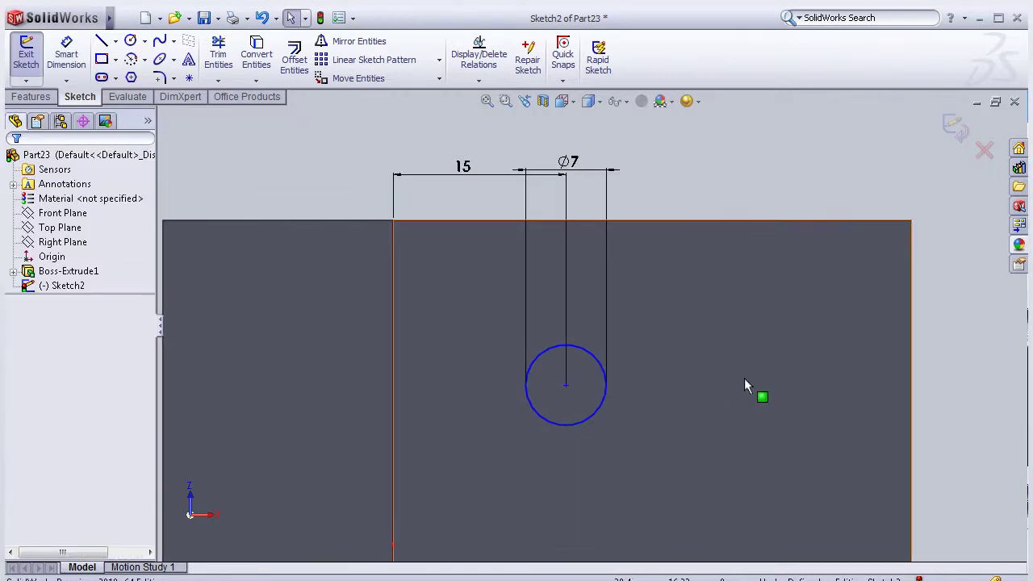
pyautogui.click(565, 387)
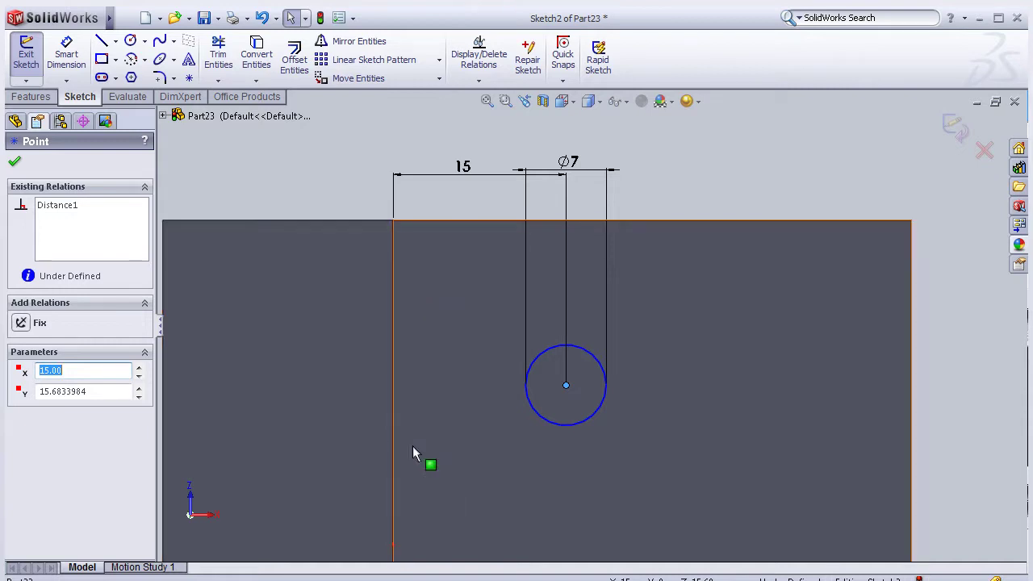
pyautogui.hotkey('ctrl', '8')
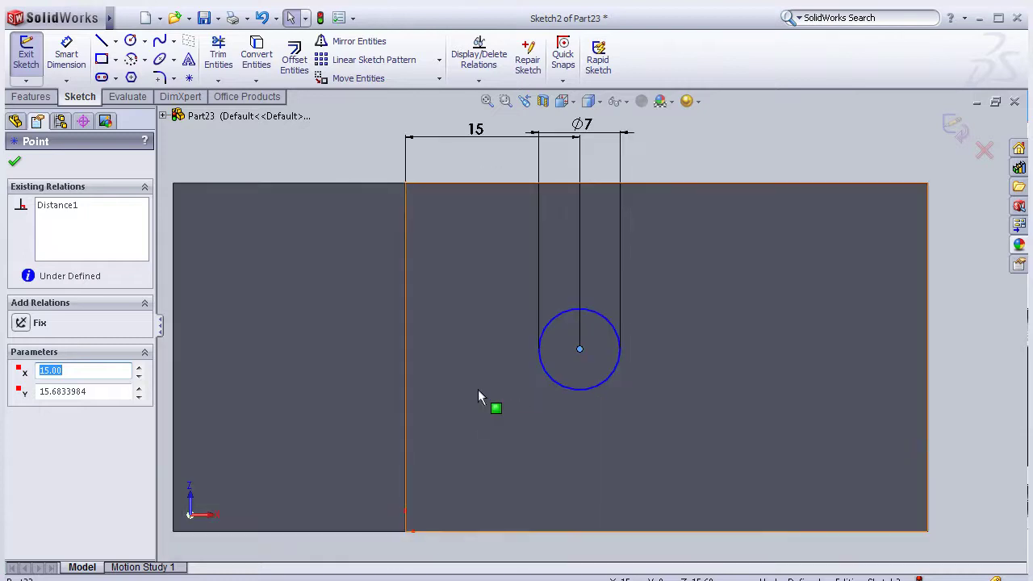
pyautogui.press('Escape')
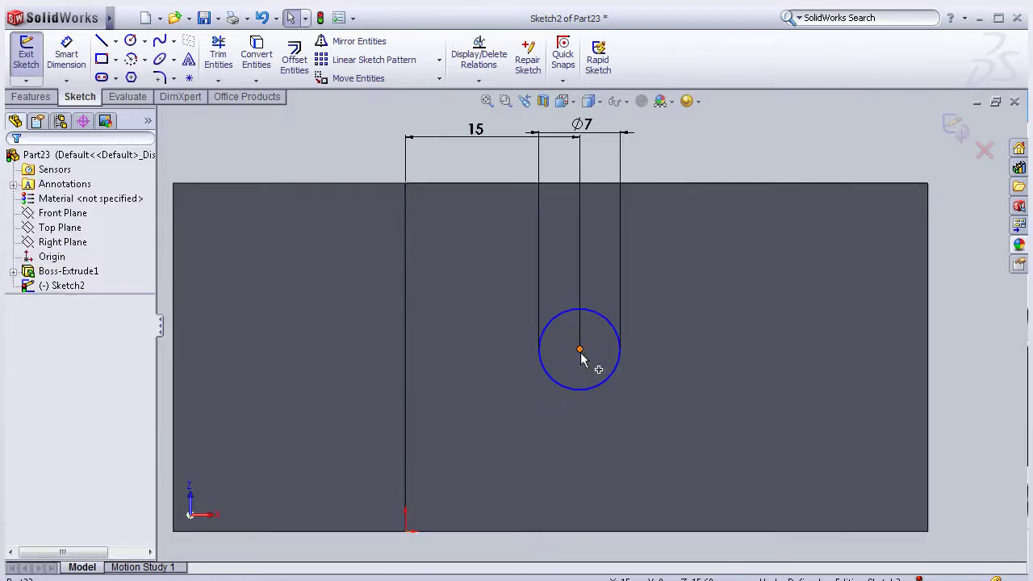
pyautogui.click(579, 356)
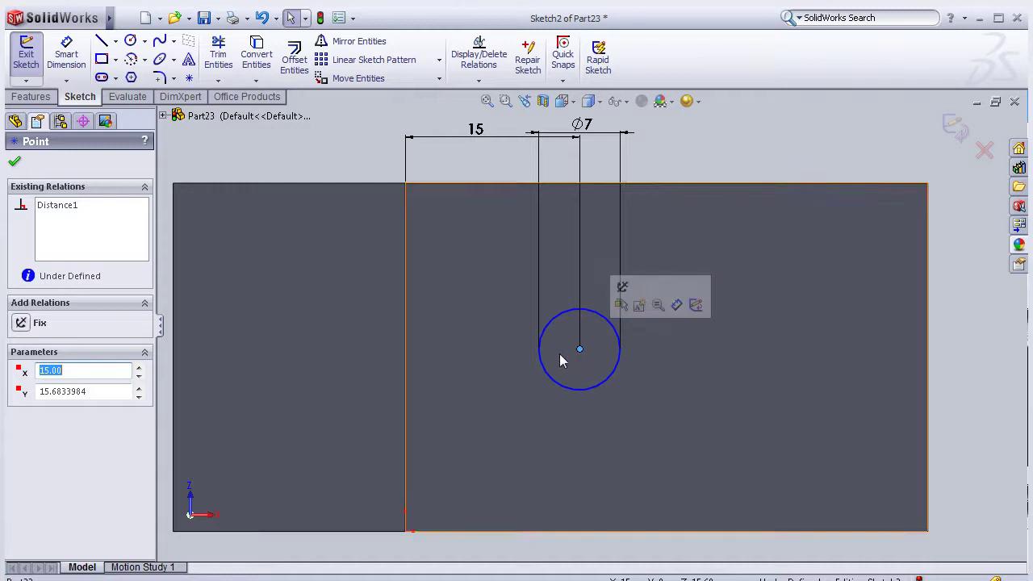
pyautogui.keyDown('ctrl'); pyautogui.click(406, 376); pyautogui.keyUp('ctrl')
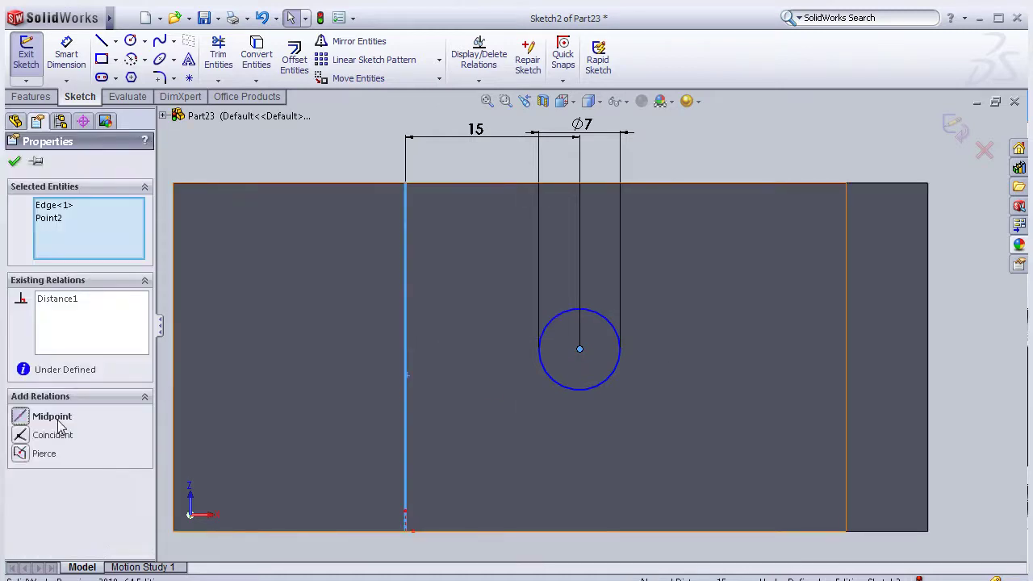
pyautogui.click(61, 422)
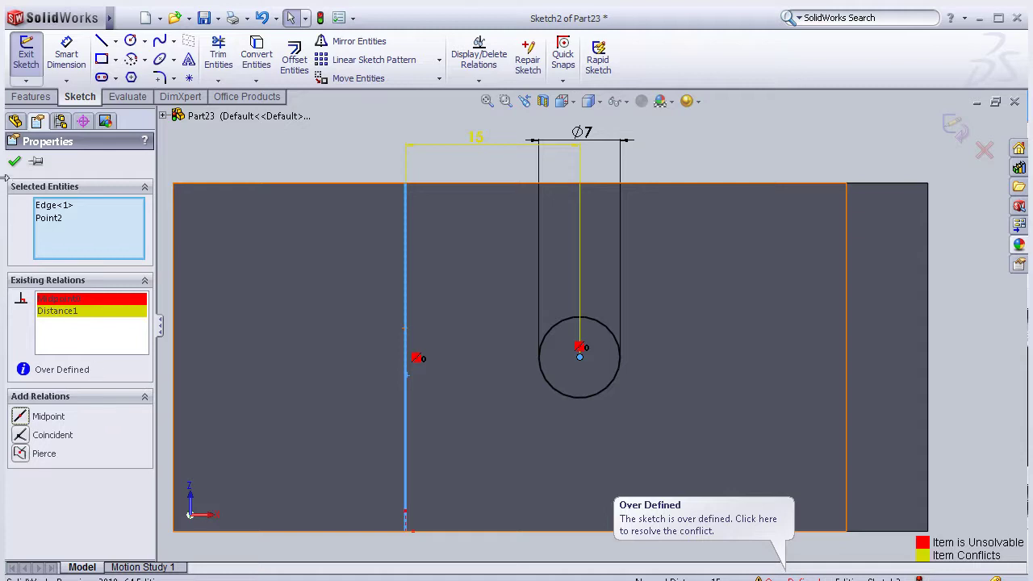
pyautogui.click(72, 318)
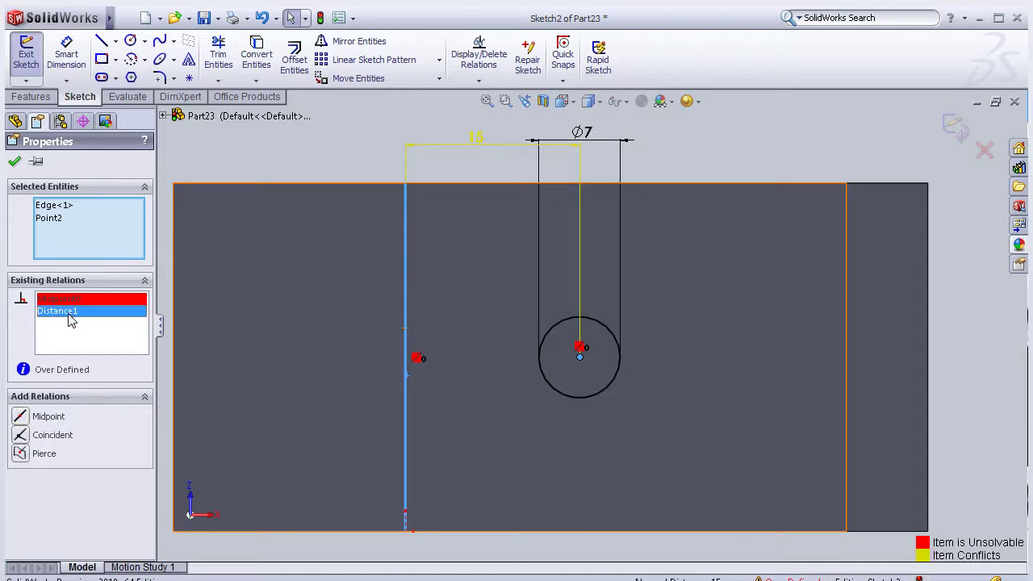
pyautogui.click(69, 300)
pyautogui.press('Delete')
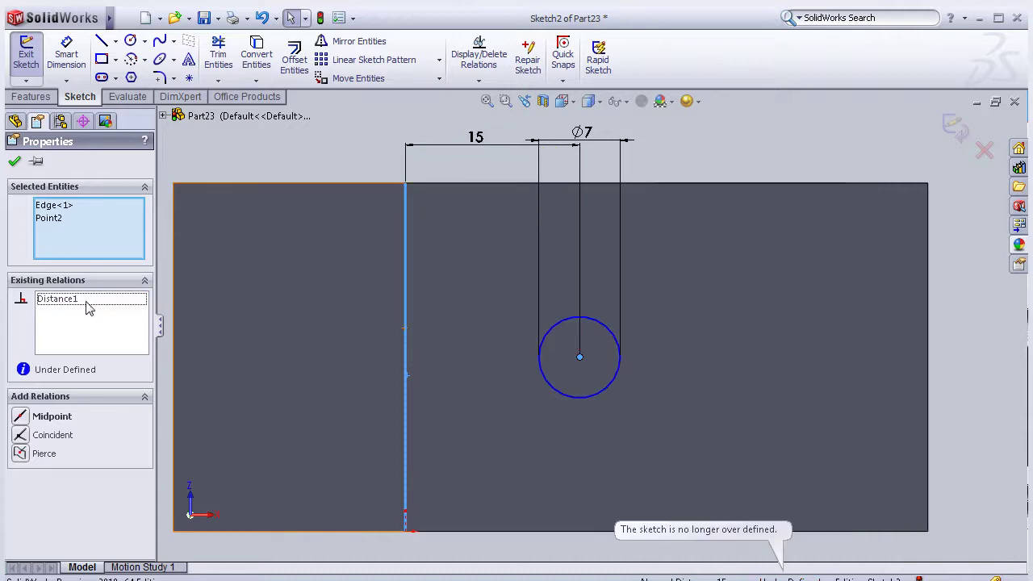
pyautogui.click(14, 161)
pyautogui.scroll(-2, 589, 355)
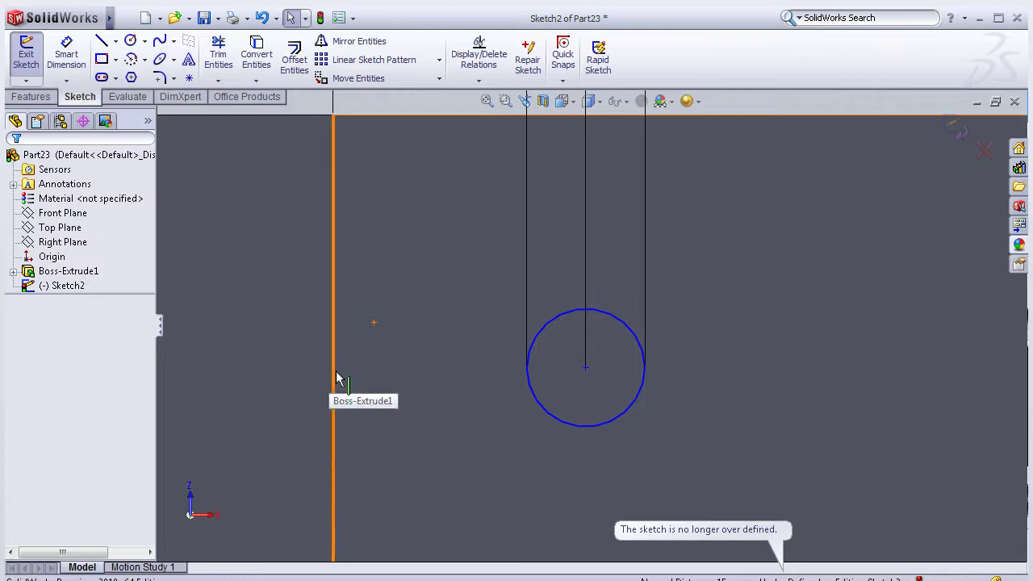
pyautogui.press('f')
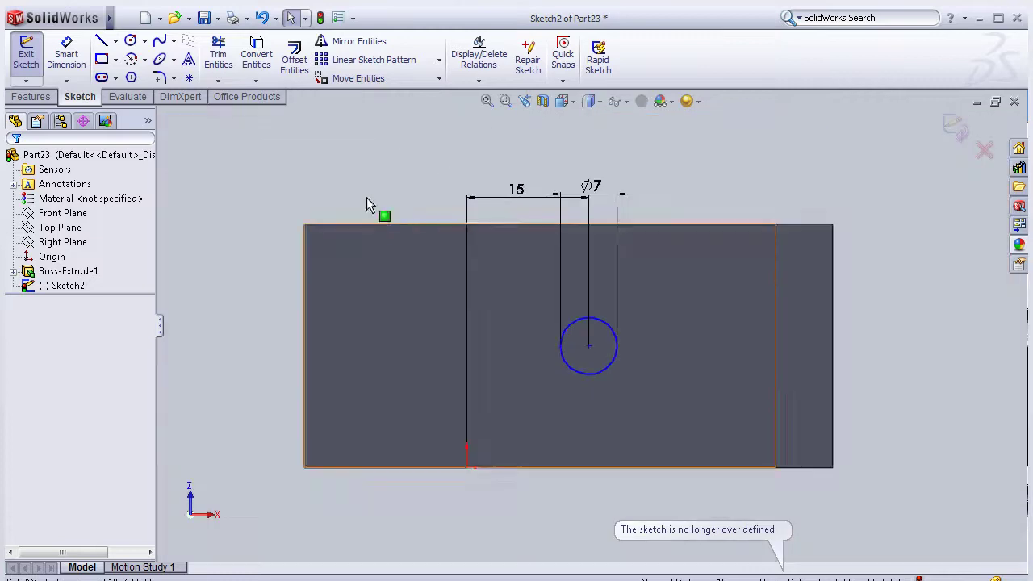
pyautogui.moveTo(395, 226); pyautogui.dragTo(373, 229, button='middle')
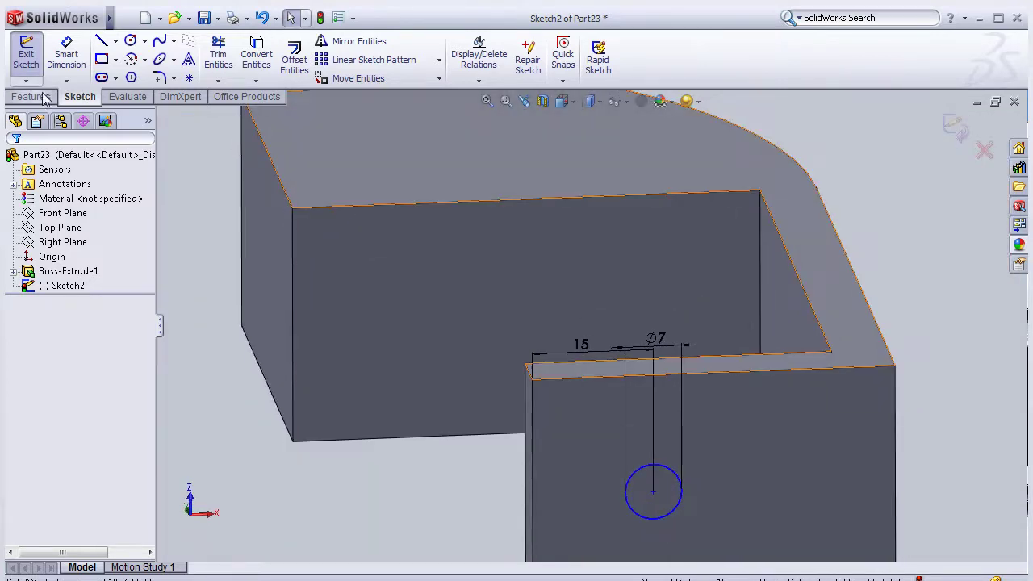
# - Cut the 7 mm circle Blind 30 mm into the bracket as Cut-Extrude1, then inspect the hole
pyautogui.click(31, 96)
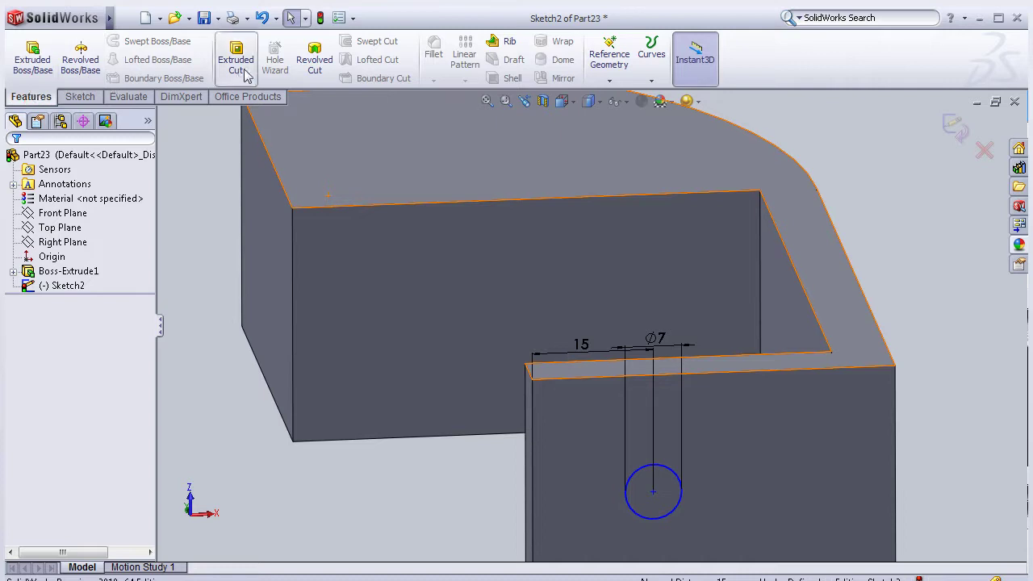
pyautogui.click(247, 74)
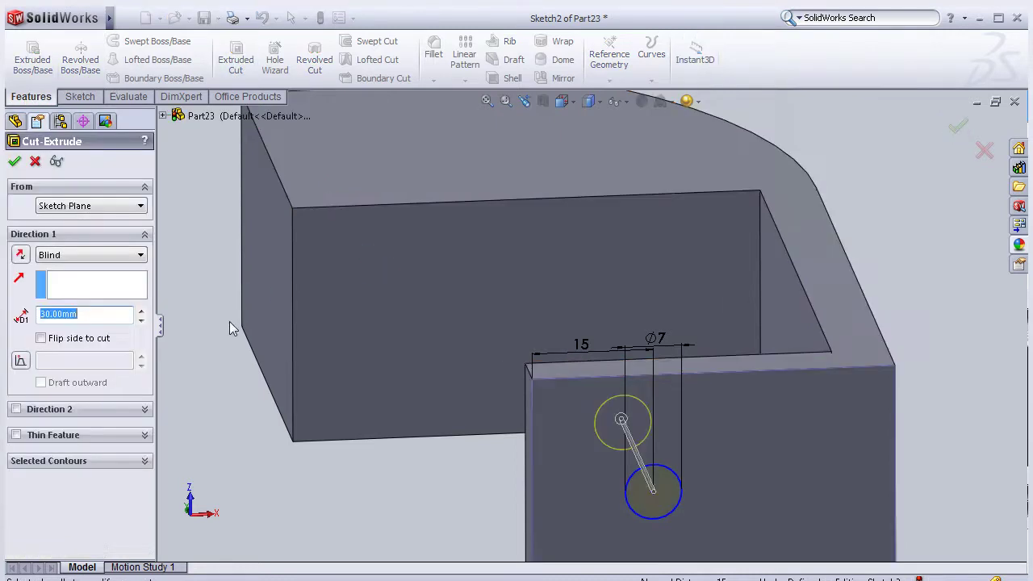
pyautogui.moveTo(183, 321); pyautogui.dragTo(208, 328, button='middle')
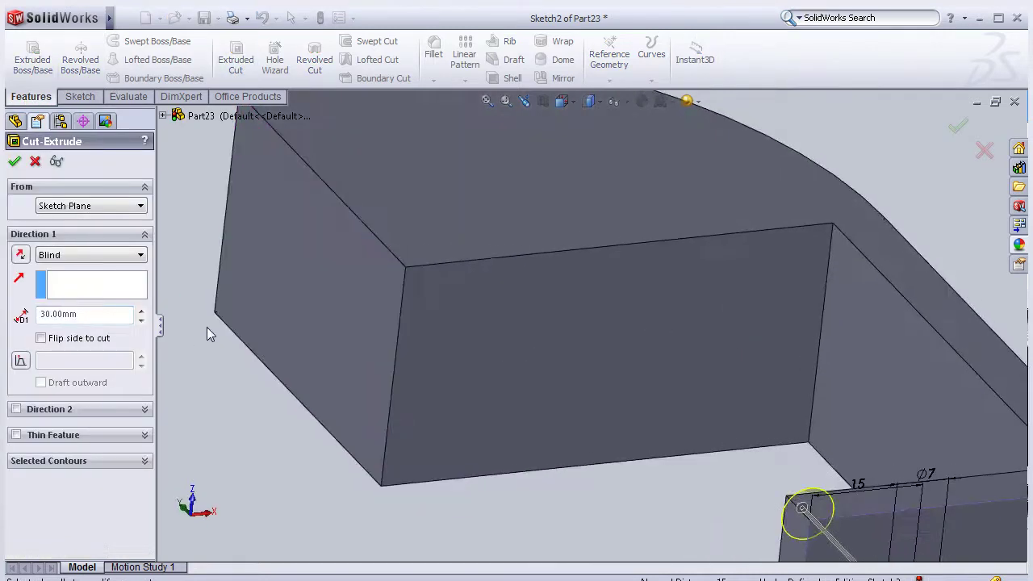
pyautogui.click(15, 162)
pyautogui.scroll(5, 348, 321)
pyautogui.moveTo(349, 329)
pyautogui.mouseDown(button='middle')
pyautogui.moveTo(558, 433)
pyautogui.moveTo(546, 401)
pyautogui.moveTo(595, 563)
pyautogui.moveTo(791, 551)
pyautogui.moveTo(745, 540)
pyautogui.mouseUp(button='middle')
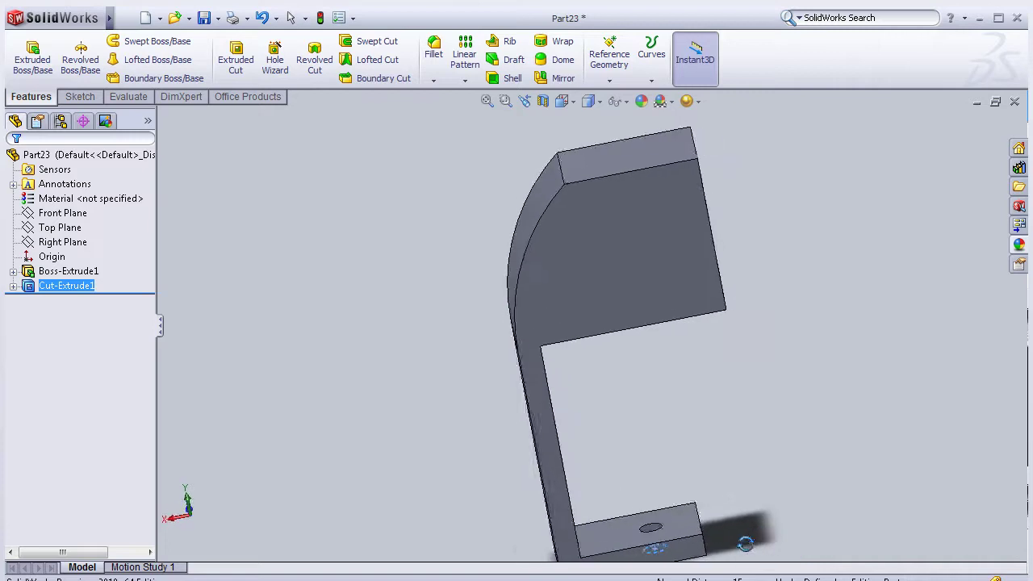
pyautogui.moveTo(726, 407)
pyautogui.mouseDown(button='middle')
pyautogui.moveTo(745, 439)
pyautogui.moveTo(757, 503)
pyautogui.moveTo(735, 452)
pyautogui.mouseUp(button='middle')
# - Sketch a circle on the bracket's other end face and dimension it to 15 mm diameter
pyautogui.click(702, 291)
pyautogui.click(702, 290)
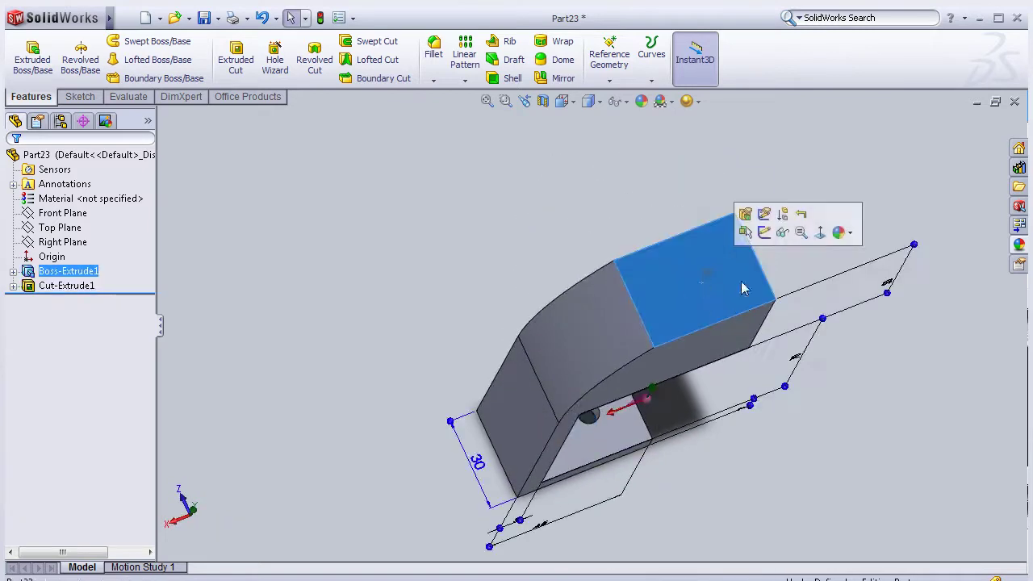
pyautogui.click(763, 234)
pyautogui.press('space')
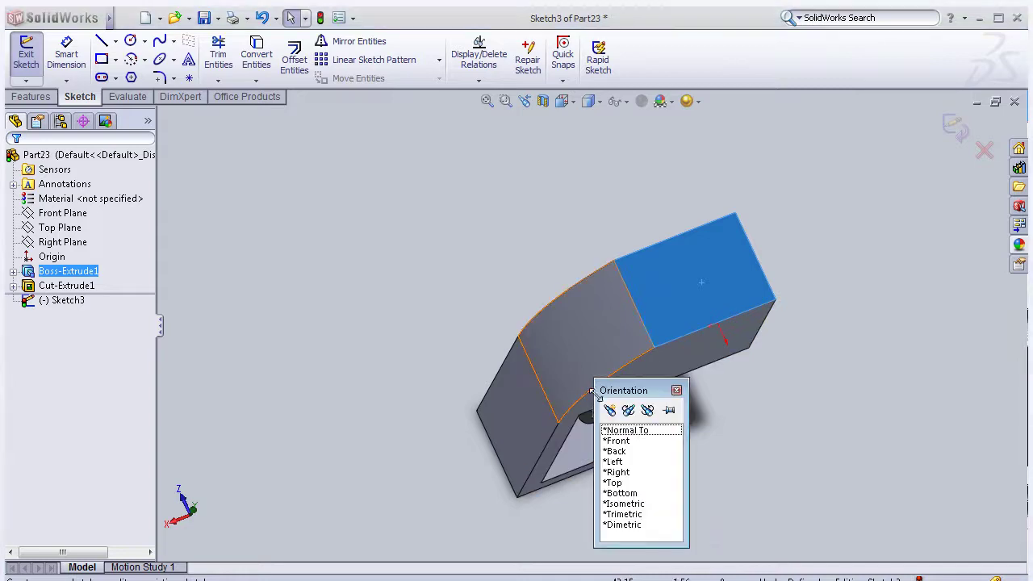
pyautogui.click(637, 431)
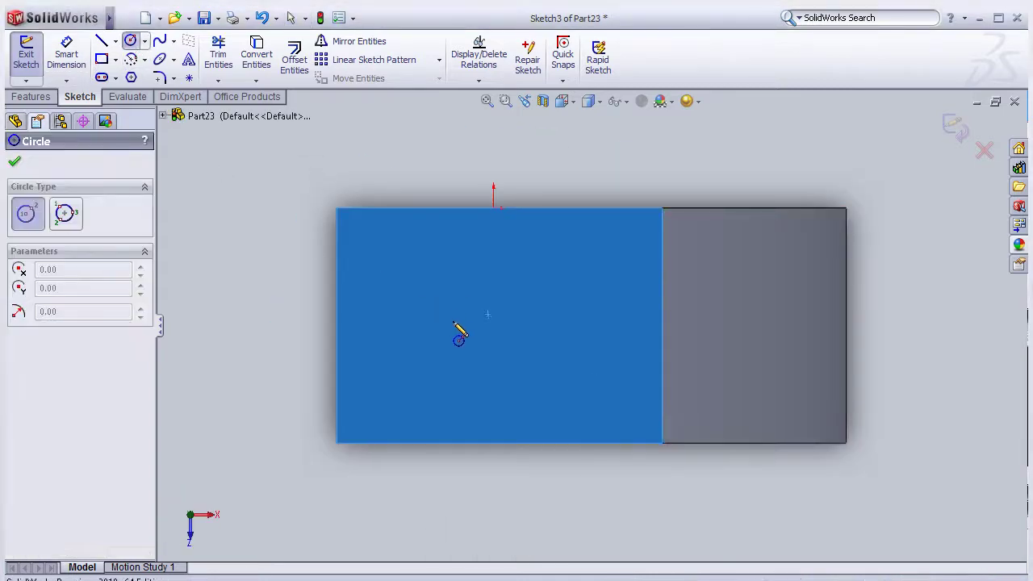
pyautogui.click(493, 317)
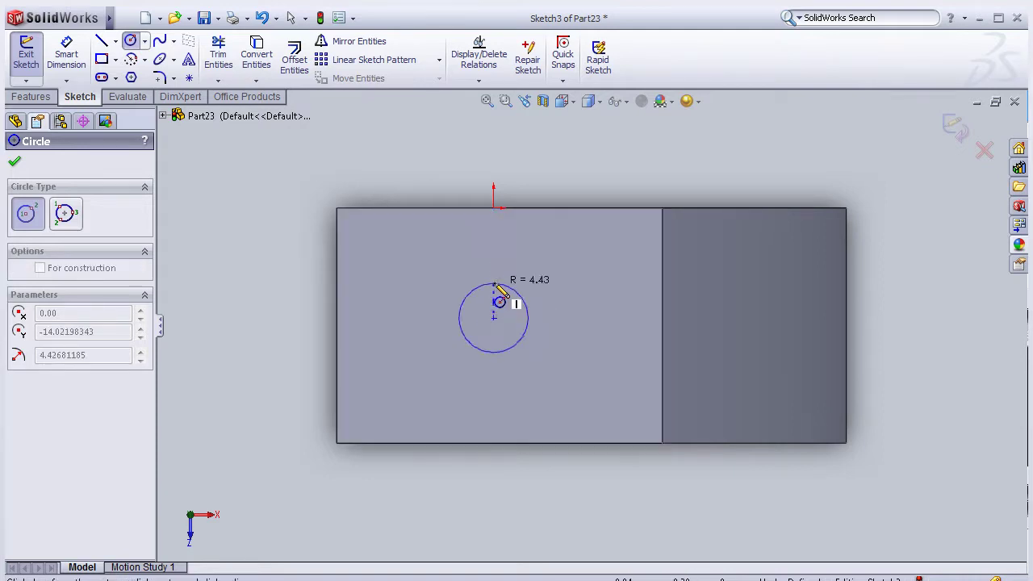
pyautogui.click(510, 277)
pyautogui.click(66, 54)
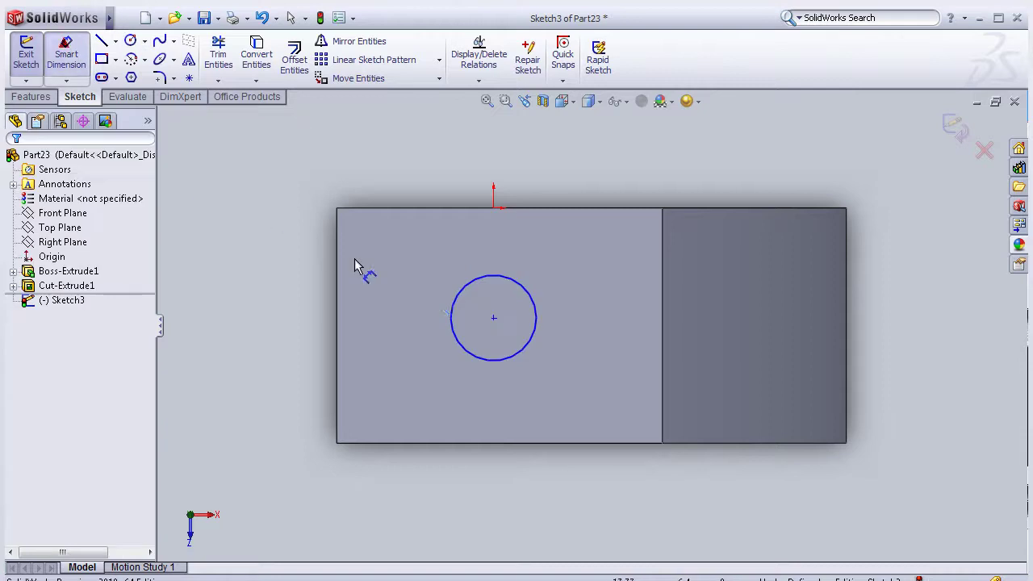
pyautogui.click(398, 311)
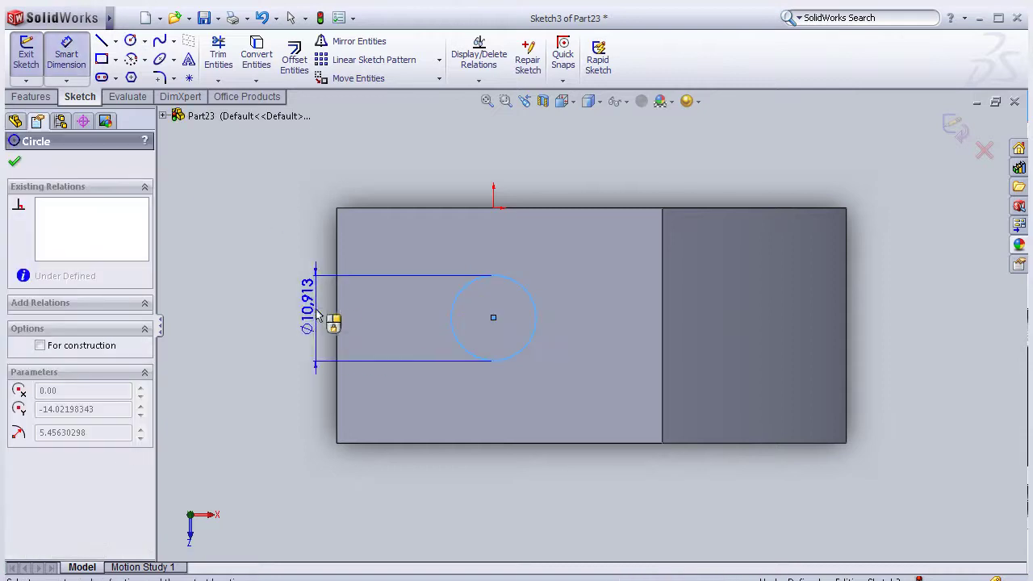
pyautogui.click(298, 315)
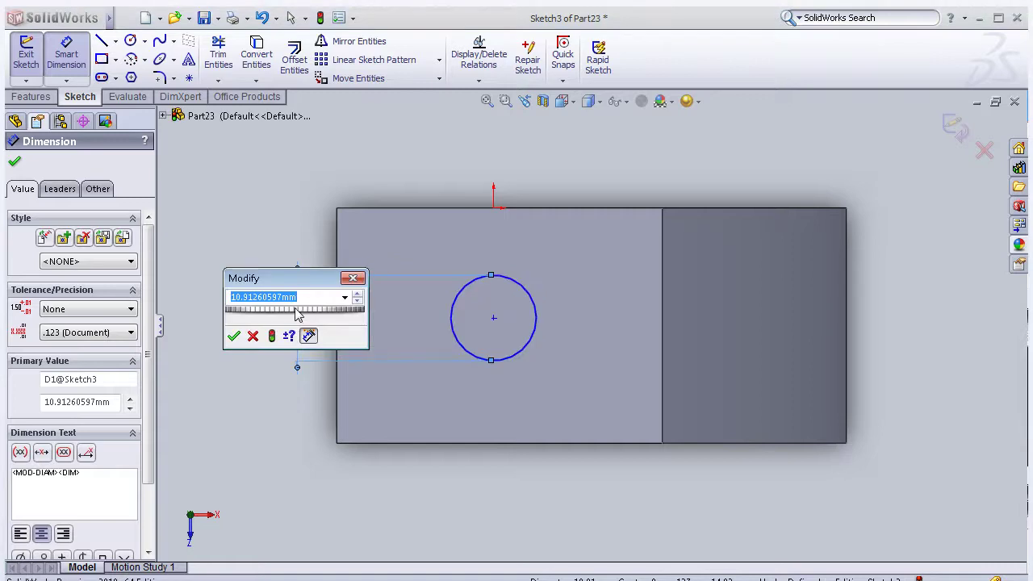
pyautogui.write('15')
pyautogui.click(234, 338)
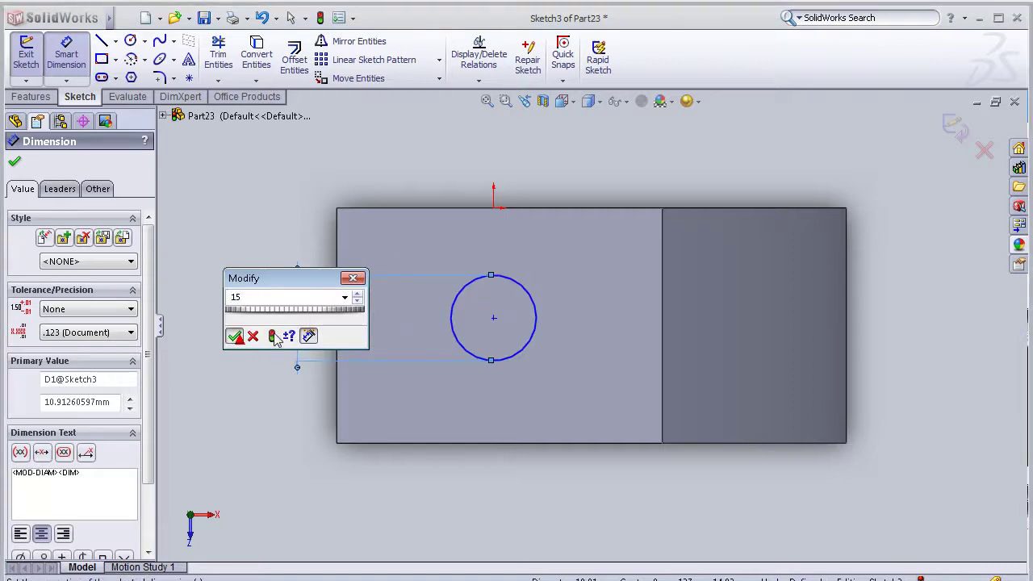
# - Extruded-cut the 15 mm circle Blind 30 mm deep into the bracket
pyautogui.moveTo(261, 251)
pyautogui.mouseDown(button='middle')
pyautogui.moveTo(289, 256)
pyautogui.moveTo(287, 307)
pyautogui.mouseUp(button='middle')
pyautogui.click(34, 97)
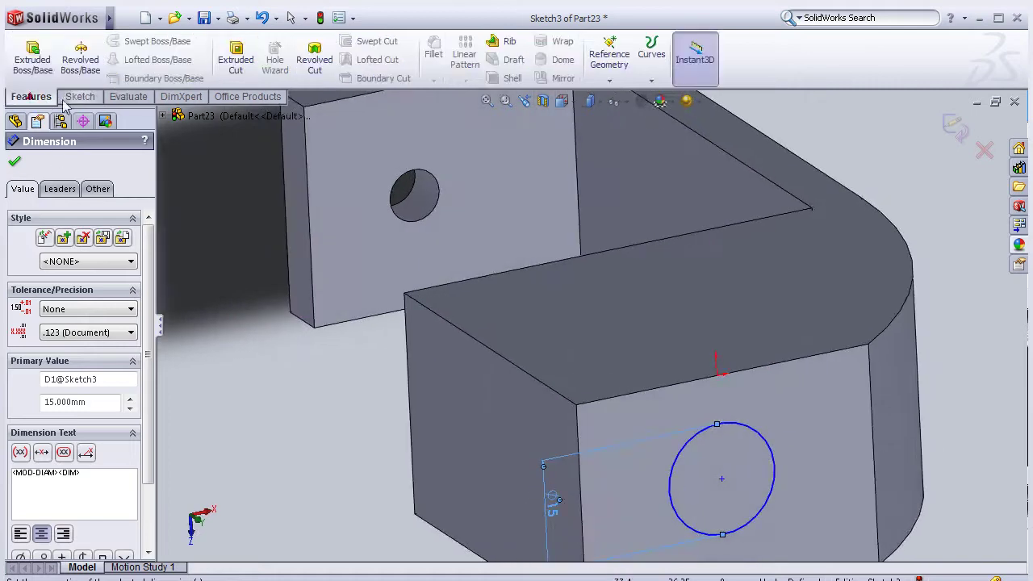
pyautogui.click(230, 69)
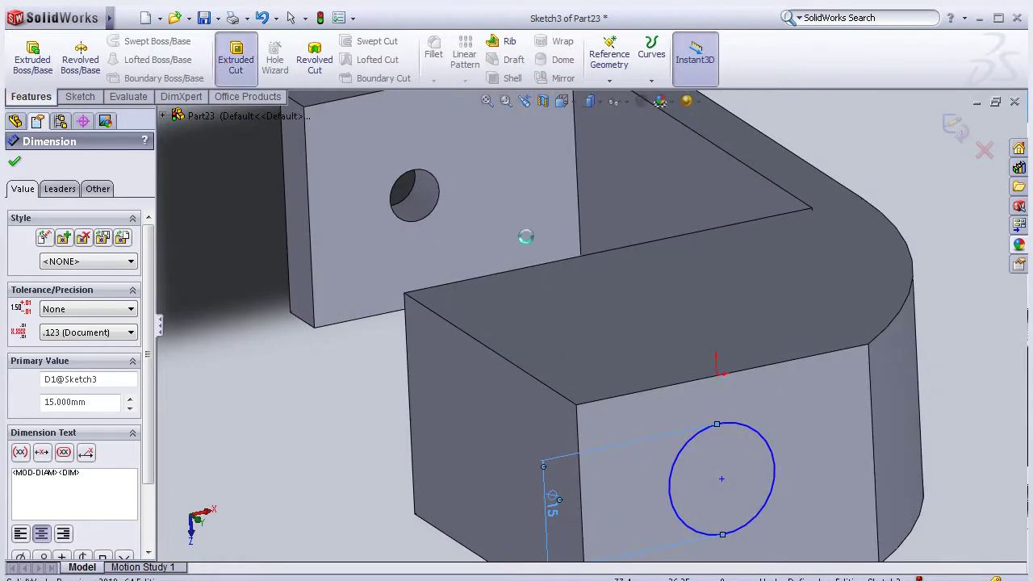
pyautogui.moveTo(433, 329)
pyautogui.mouseDown(button='middle')
pyautogui.moveTo(449, 380)
pyautogui.moveTo(473, 369)
pyautogui.moveTo(491, 387)
pyautogui.moveTo(503, 372)
pyautogui.moveTo(476, 370)
pyautogui.mouseUp(button='middle')
pyautogui.click(14, 162)
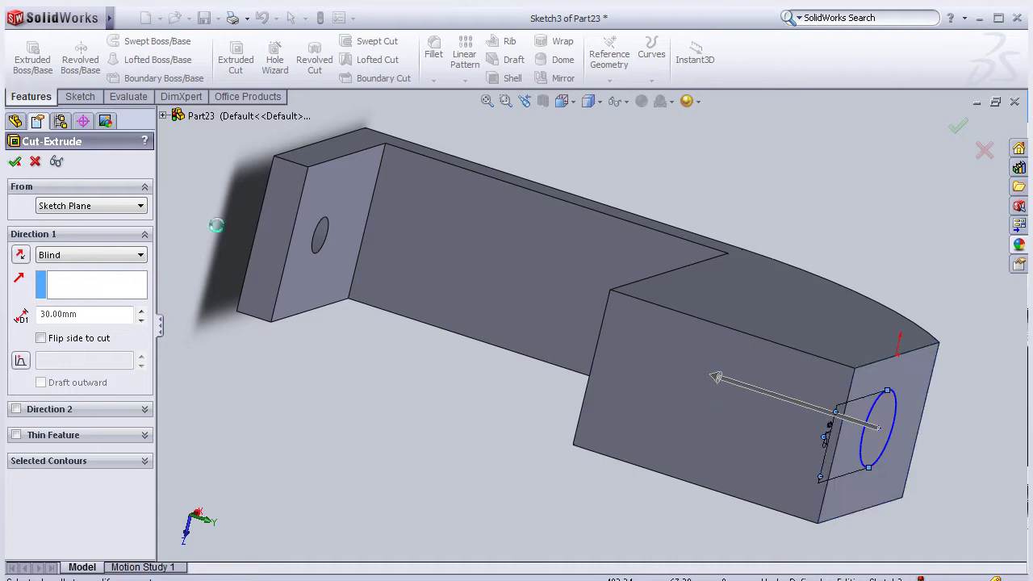
pyautogui.moveTo(569, 291)
pyautogui.mouseDown(button='middle')
pyautogui.moveTo(729, 257)
pyautogui.moveTo(663, 181)
pyautogui.mouseUp(button='middle')
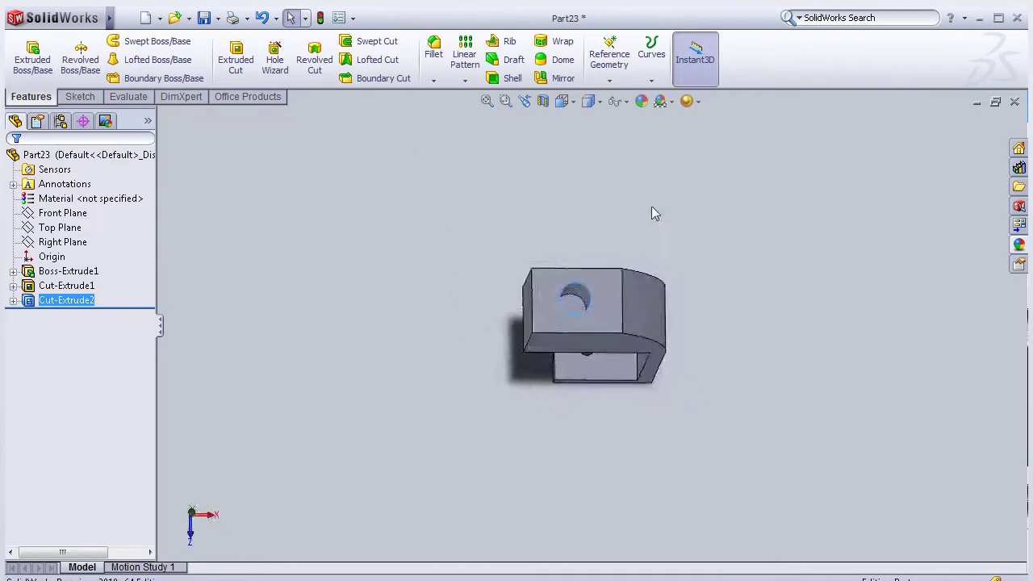
# - Start a 2 mm fillet and select the bracket's two large faces
pyautogui.click(434, 50)
pyautogui.moveTo(321, 264)
pyautogui.mouseDown(button='middle')
pyautogui.moveTo(496, 237)
pyautogui.moveTo(521, 205)
pyautogui.mouseUp(button='middle')
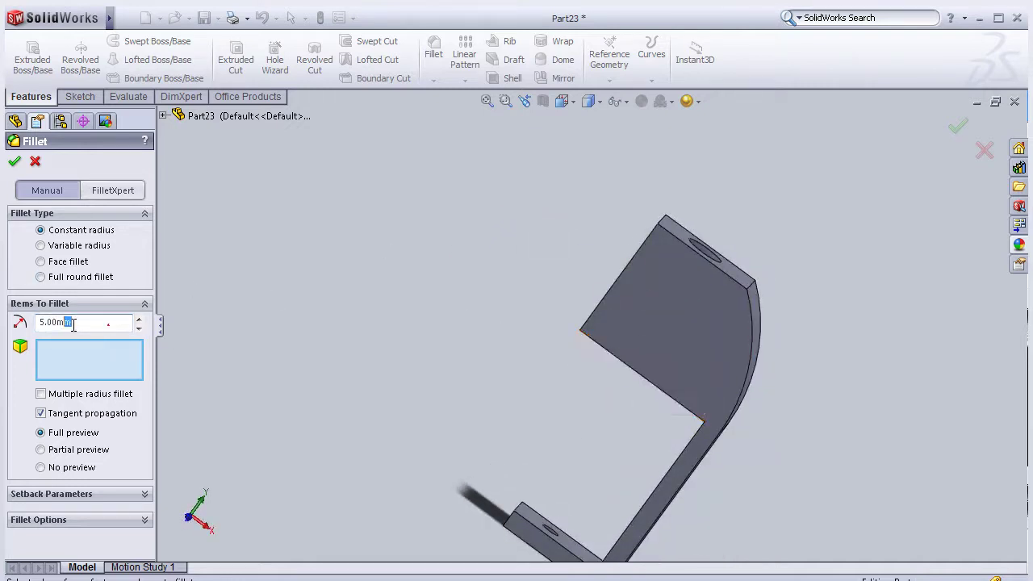
pyautogui.write('2')
pyautogui.click(726, 339)
pyautogui.moveTo(823, 336)
pyautogui.mouseDown(button='middle')
pyautogui.moveTo(791, 311)
pyautogui.moveTo(510, 345)
pyautogui.mouseUp(button='middle')
pyautogui.click(510, 346)
# - Add the back vertical, small end and front end faces, then confirm the fillet
pyautogui.moveTo(636, 320)
pyautogui.mouseDown(button='middle')
pyautogui.moveTo(683, 295)
pyautogui.moveTo(721, 360)
pyautogui.moveTo(543, 275)
pyautogui.mouseUp(button='middle')
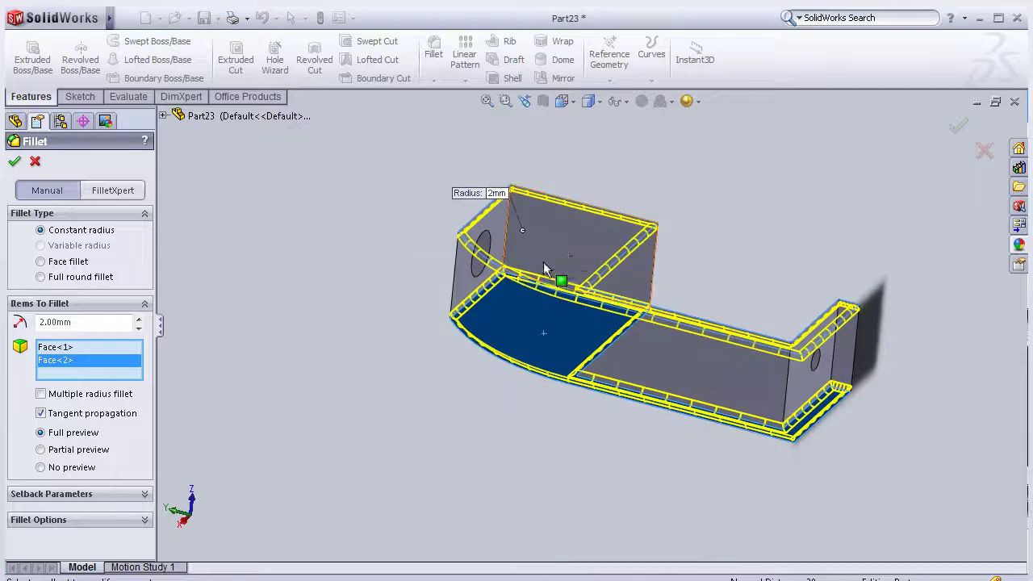
pyautogui.click(543, 270)
pyautogui.moveTo(784, 224)
pyautogui.mouseDown(button='middle')
pyautogui.moveTo(656, 244)
pyautogui.moveTo(764, 389)
pyautogui.mouseUp(button='middle')
pyautogui.click(764, 389)
pyautogui.moveTo(554, 405)
pyautogui.mouseDown(button='middle')
pyautogui.moveTo(605, 422)
pyautogui.moveTo(721, 428)
pyautogui.moveTo(560, 427)
pyautogui.moveTo(729, 411)
pyautogui.mouseUp(button='middle')
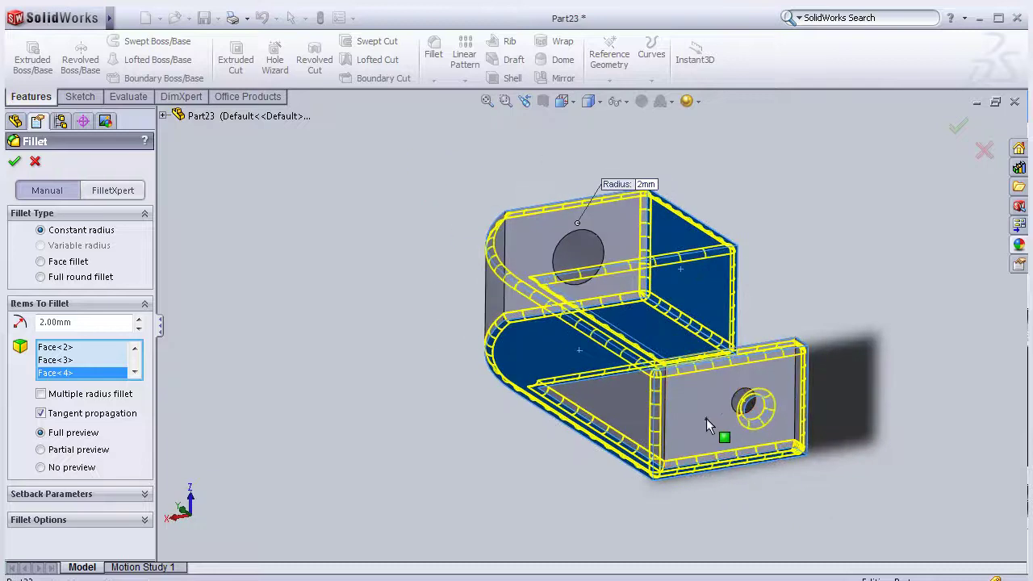
pyautogui.moveTo(706, 418); pyautogui.dragTo(867, 330)
pyautogui.click(699, 423)
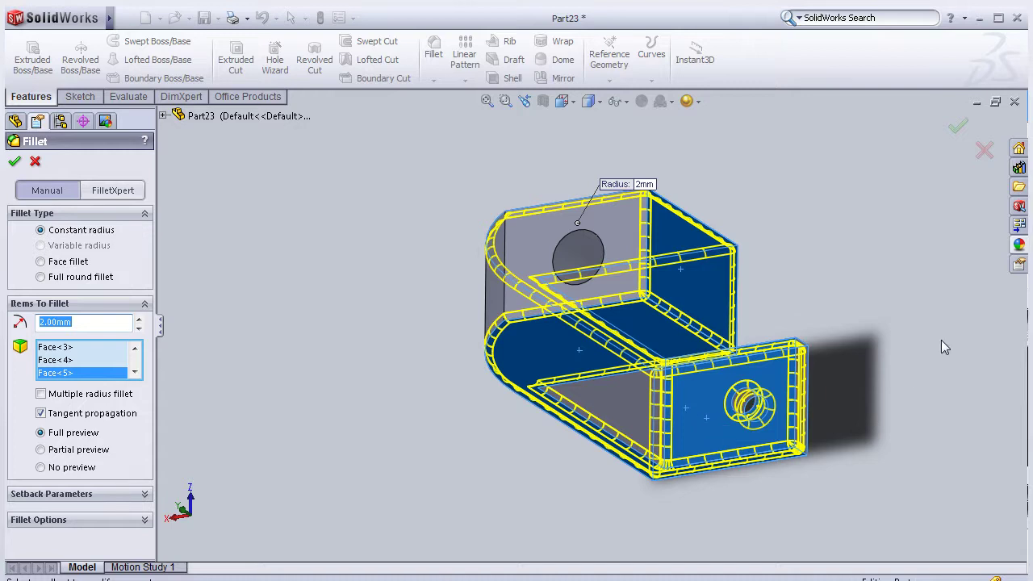
pyautogui.moveTo(896, 322)
pyautogui.mouseDown(button='middle')
pyautogui.moveTo(455, 431)
pyautogui.moveTo(364, 406)
pyautogui.mouseUp(button='middle')
pyautogui.click(15, 162)
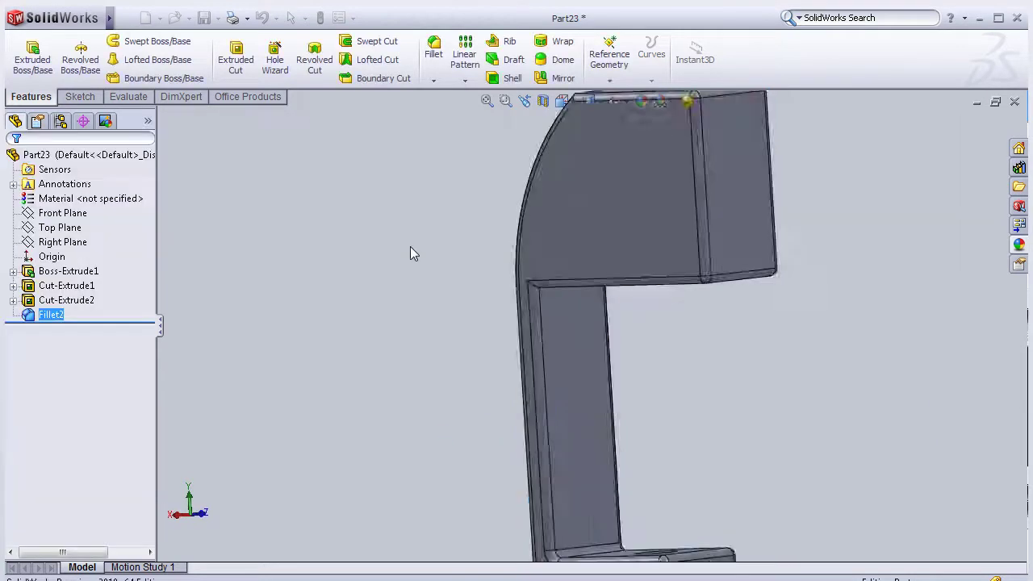
pyautogui.scroll(5, 411, 246)
# - Save the bracket as 'main body', then open a Top Plane sketch in a new part
pyautogui.moveTo(411, 246)
pyautogui.mouseDown(button='middle')
pyautogui.moveTo(515, 287)
pyautogui.moveTo(427, 409)
pyautogui.moveTo(450, 312)
pyautogui.moveTo(537, 315)
pyautogui.moveTo(652, 295)
pyautogui.moveTo(584, 258)
pyautogui.moveTo(521, 279)
pyautogui.moveTo(480, 264)
pyautogui.moveTo(716, 330)
pyautogui.moveTo(620, 305)
pyautogui.mouseUp(button='middle')
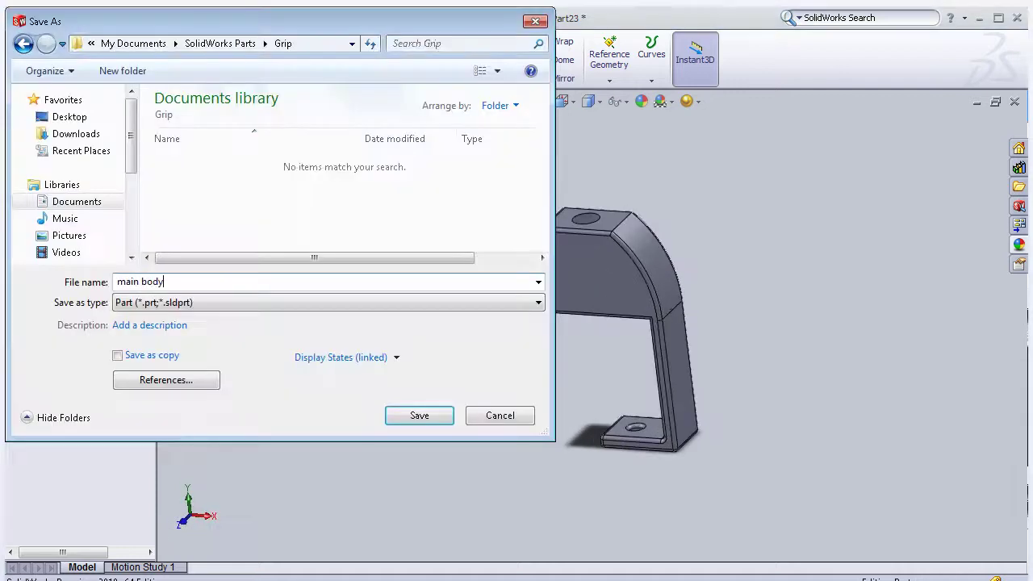
pyautogui.click(397, 416)
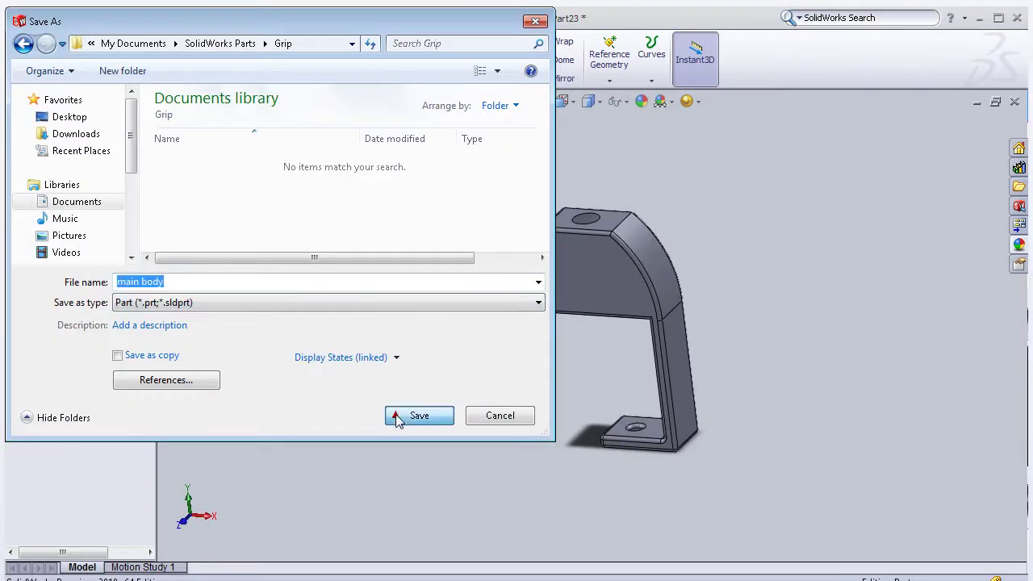
pyautogui.click(145, 18)
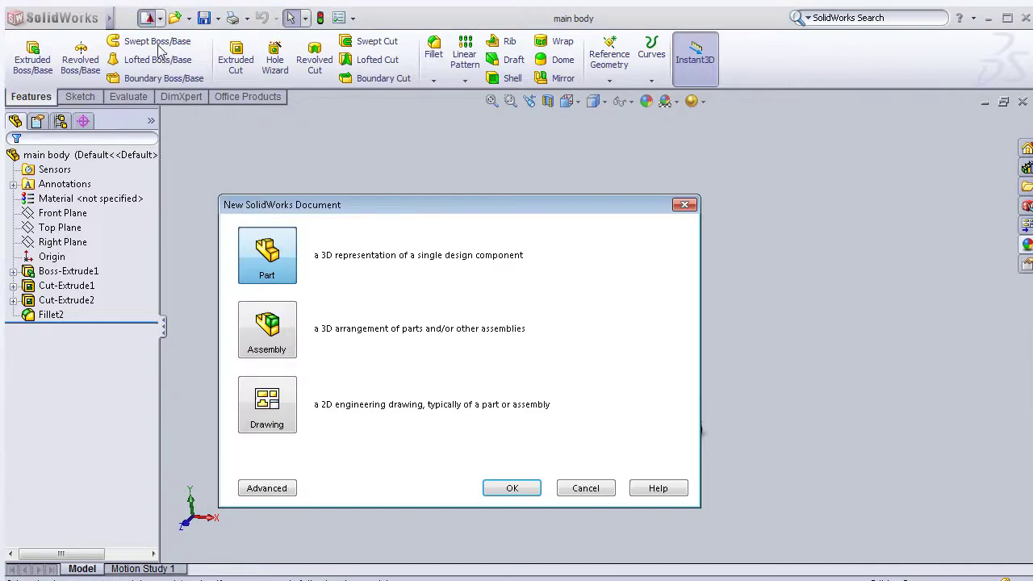
pyautogui.click(521, 489)
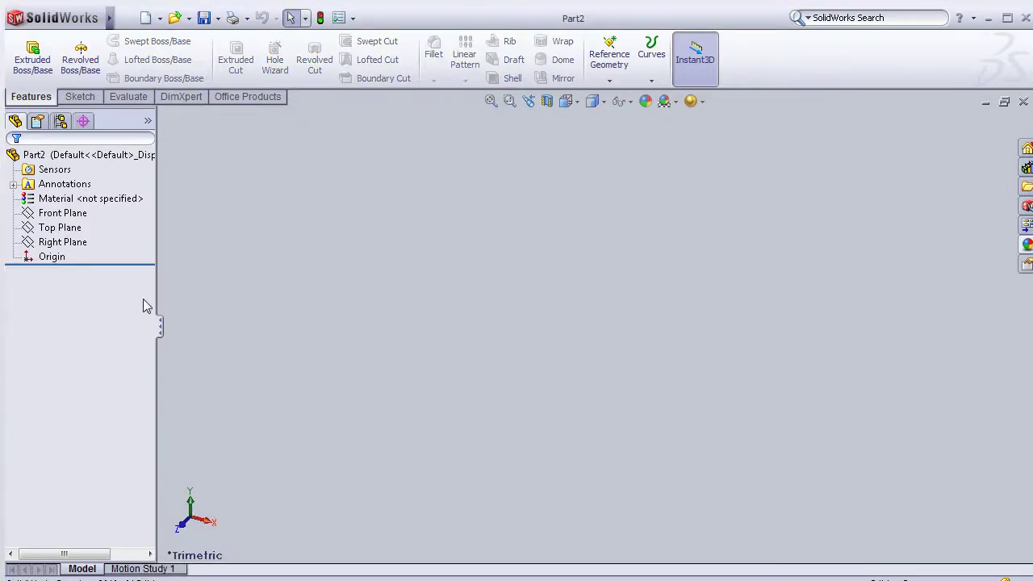
pyautogui.click(60, 228)
pyautogui.click(85, 206)
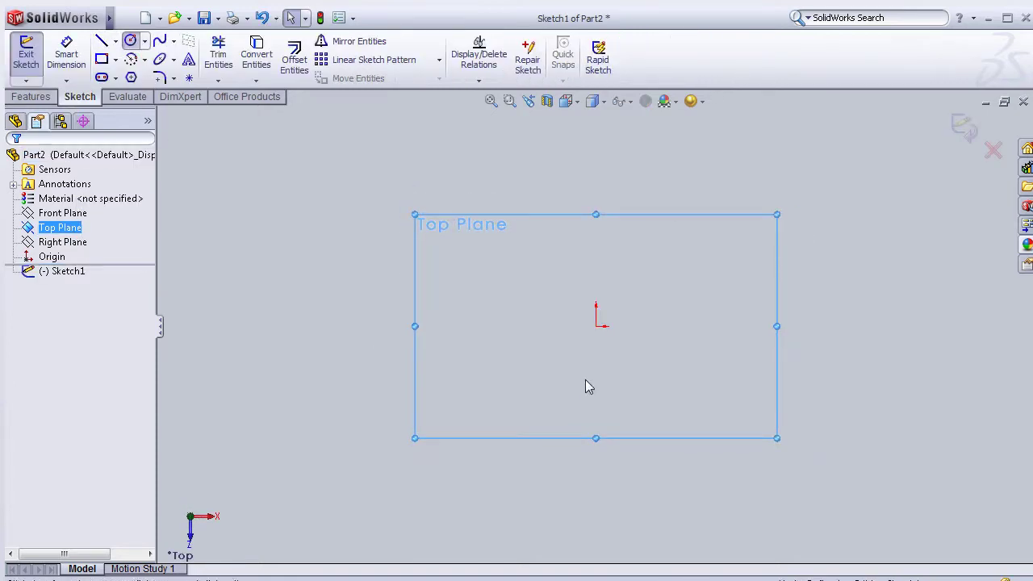
# - Sketch a circle centred on the origin and dimension it to 20 mm diameter
pyautogui.click(596, 326)
pyautogui.click(598, 284)
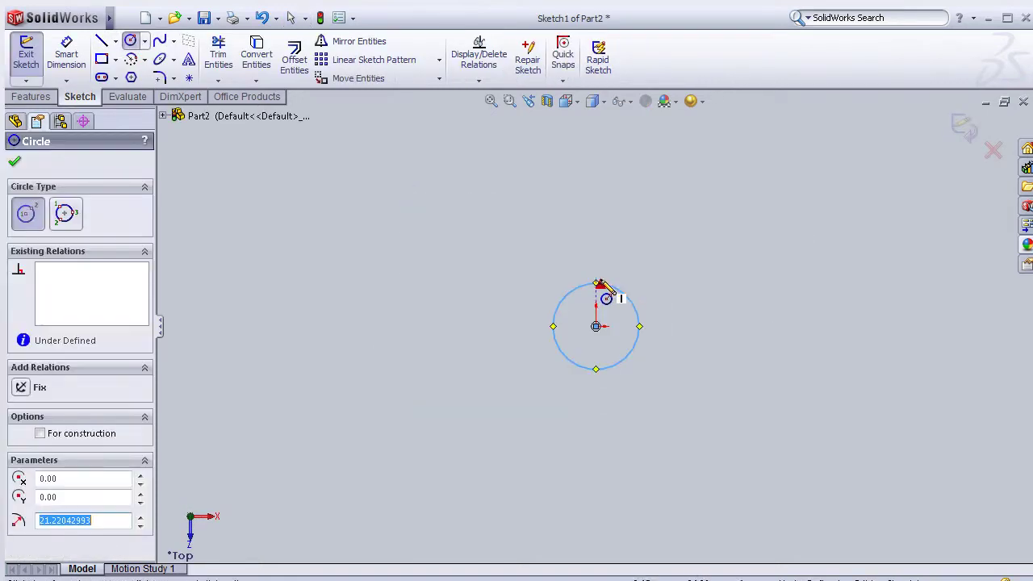
pyautogui.click(66, 55)
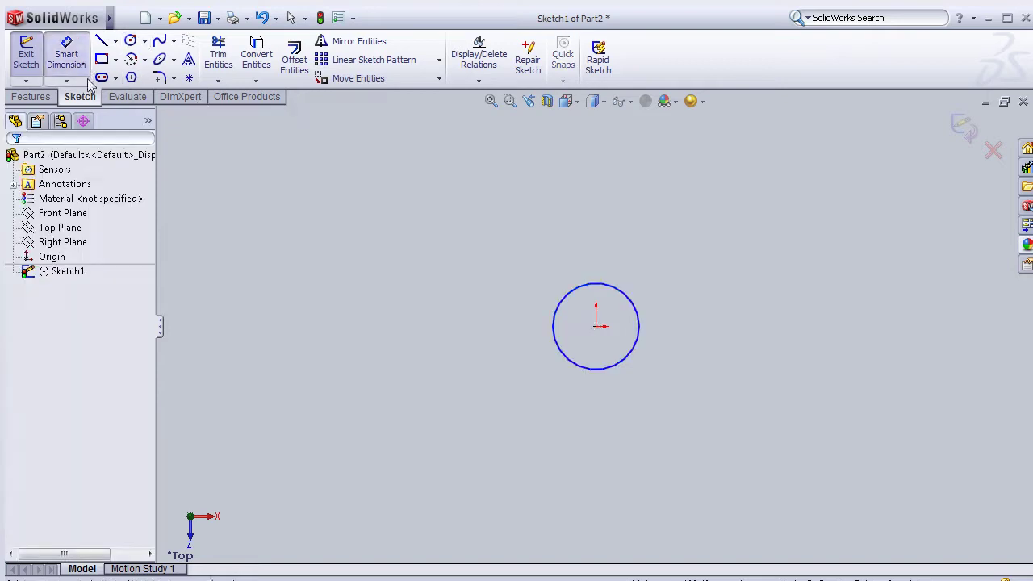
pyautogui.click(613, 294)
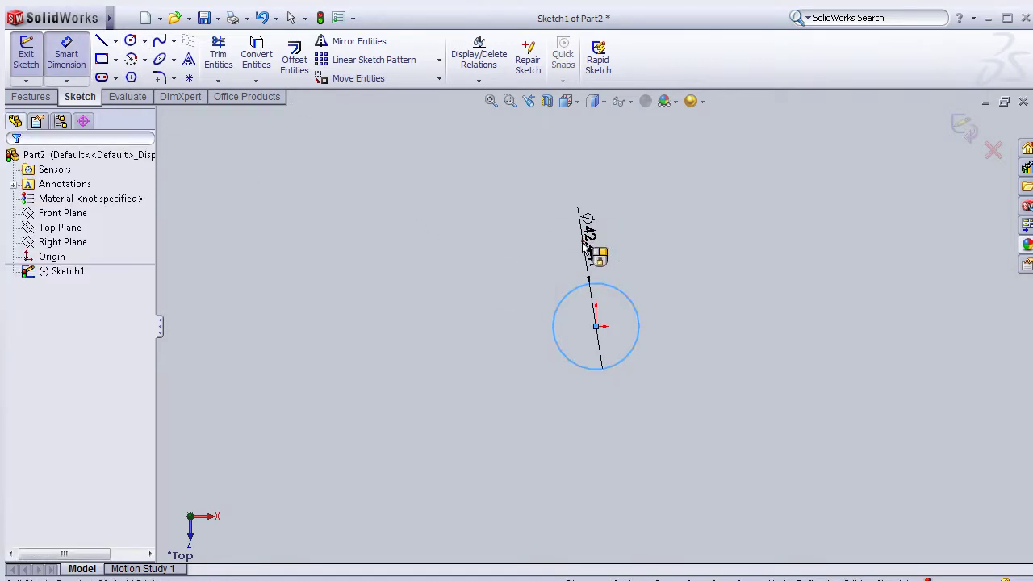
pyautogui.click(595, 251)
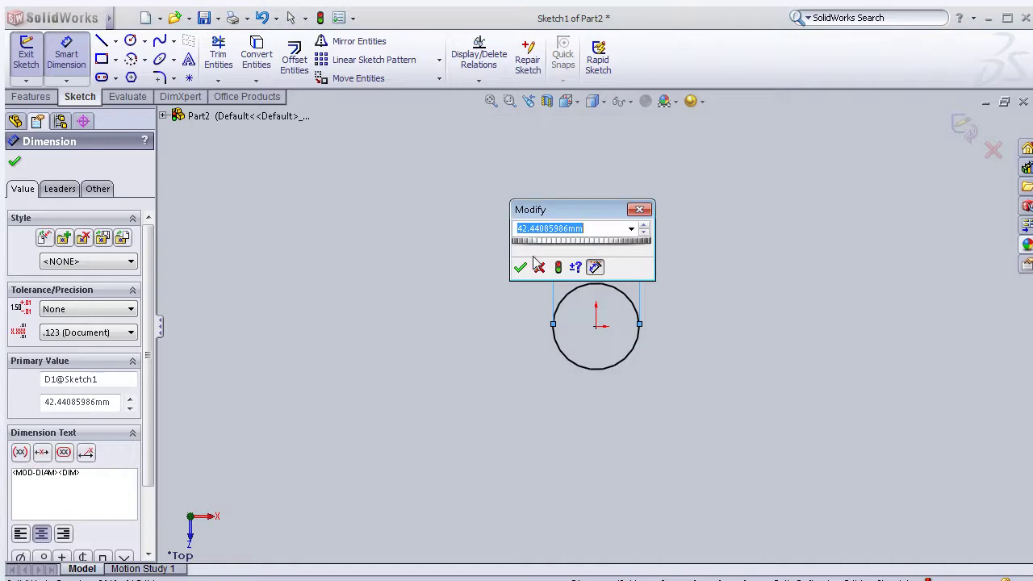
pyautogui.write('20')
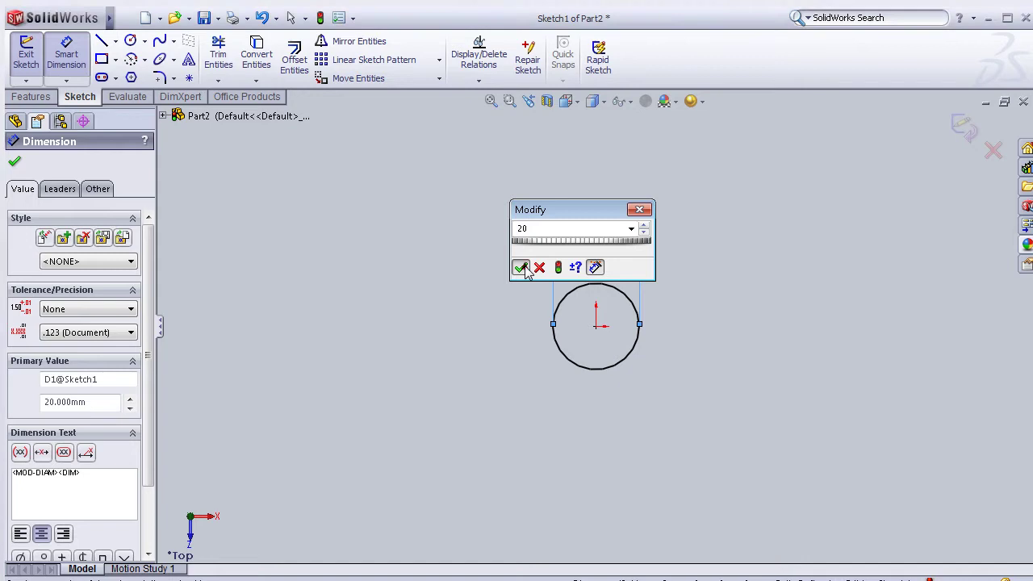
pyautogui.click(521, 268)
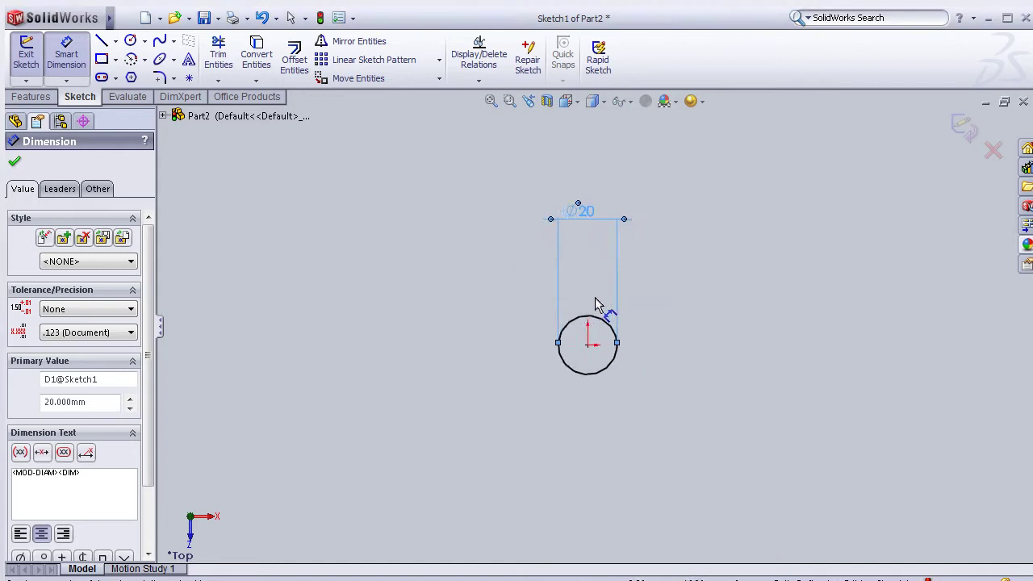
# - Extrude the circle 10 mm with a 50° outward draft into a cone
pyautogui.click(24, 98)
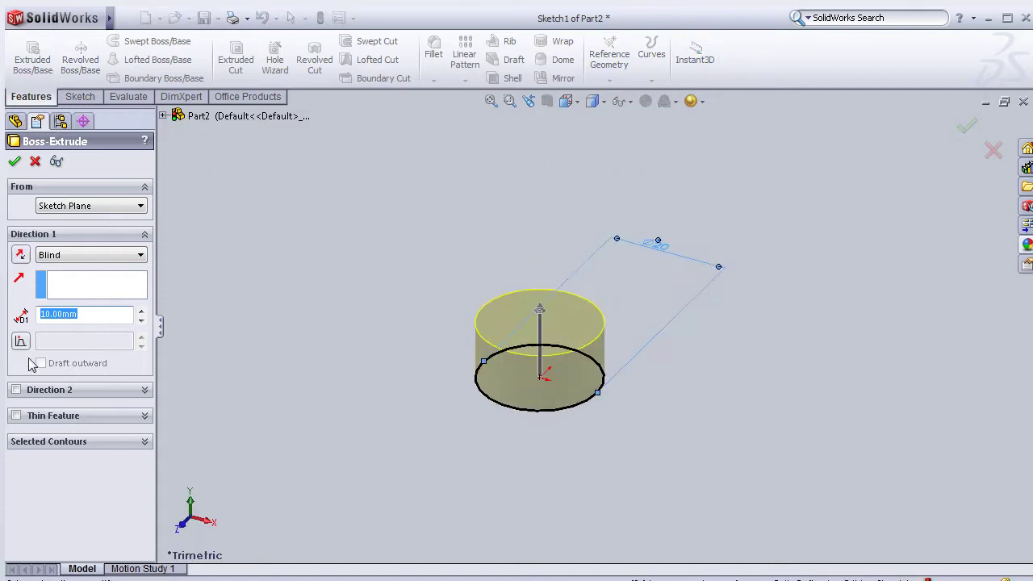
pyautogui.write('50')
pyautogui.moveTo(358, 314); pyautogui.dragTo(316, 342, button='middle')
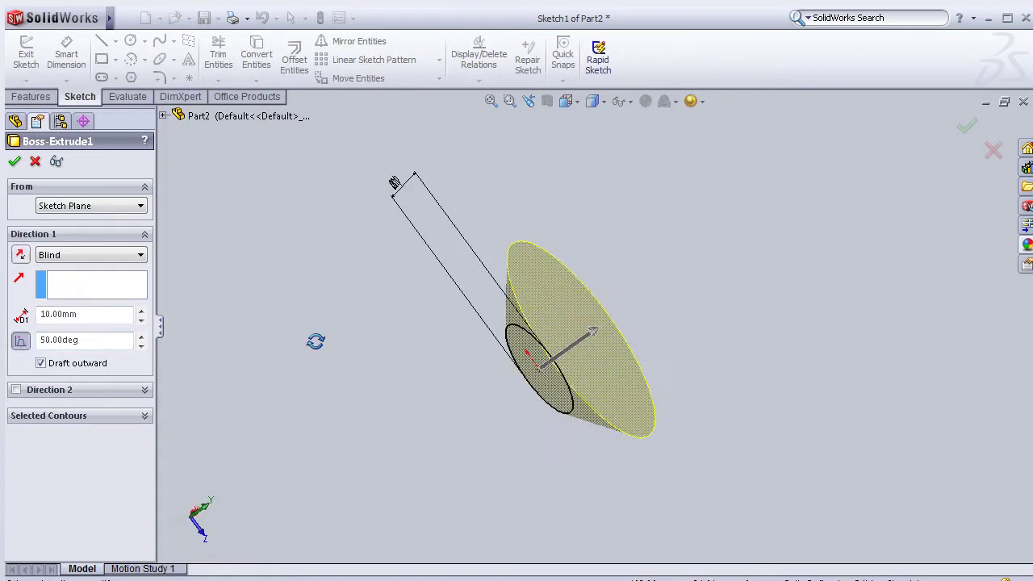
pyautogui.click(13, 162)
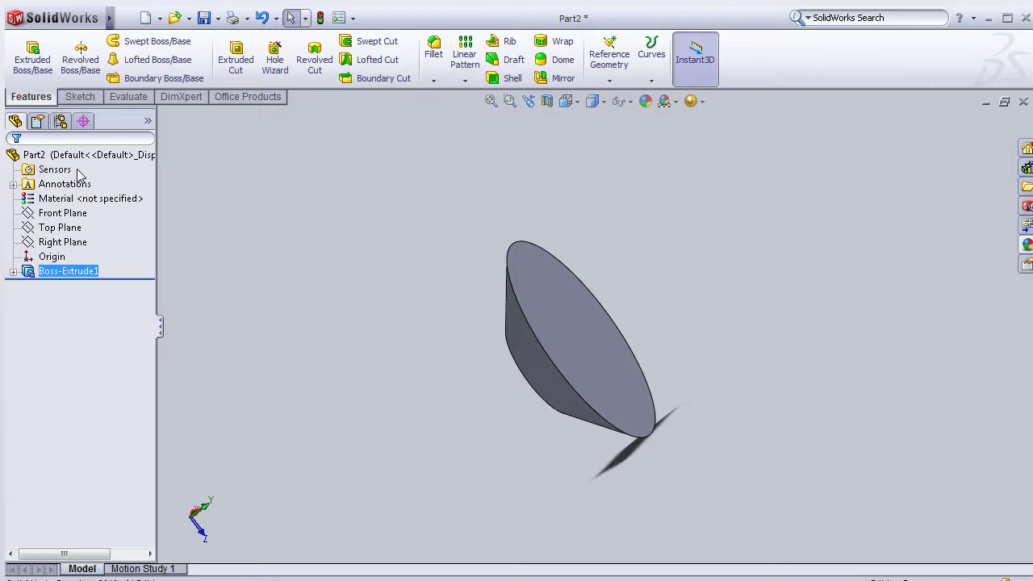
pyautogui.moveTo(364, 440)
pyautogui.mouseDown(button='middle')
pyautogui.moveTo(489, 383)
pyautogui.moveTo(572, 314)
pyautogui.mouseUp(button='middle')
# - On the cone's small end face, draw a hexagon at the origin with a circumscribed circle
pyautogui.click(569, 323)
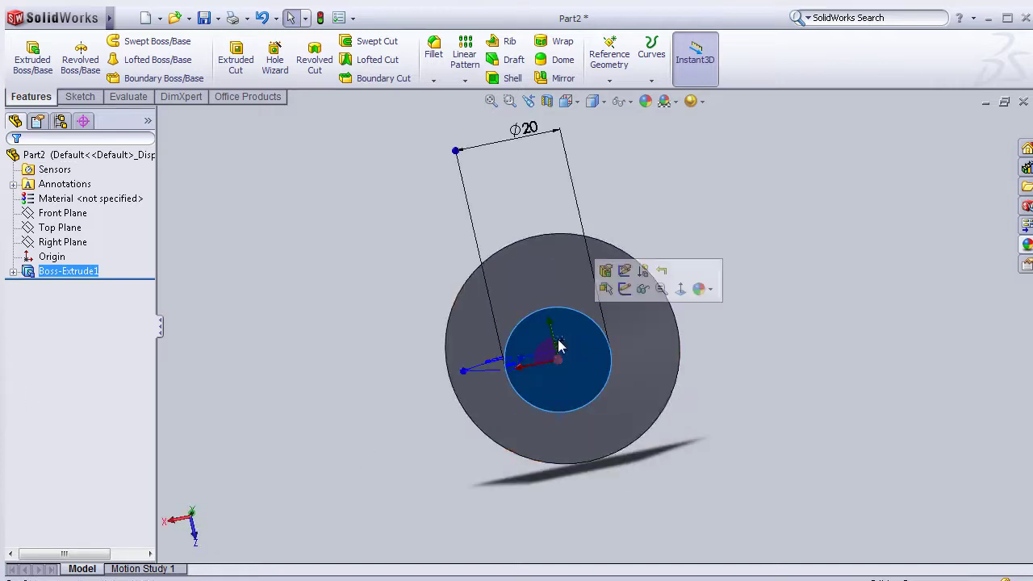
pyautogui.click(624, 289)
pyautogui.press('space')
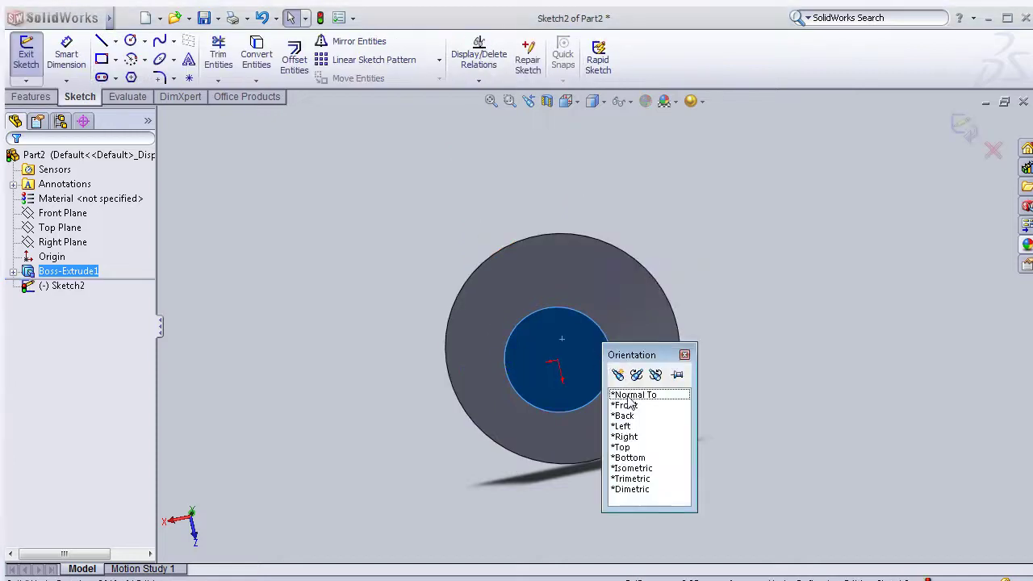
pyautogui.click(630, 396)
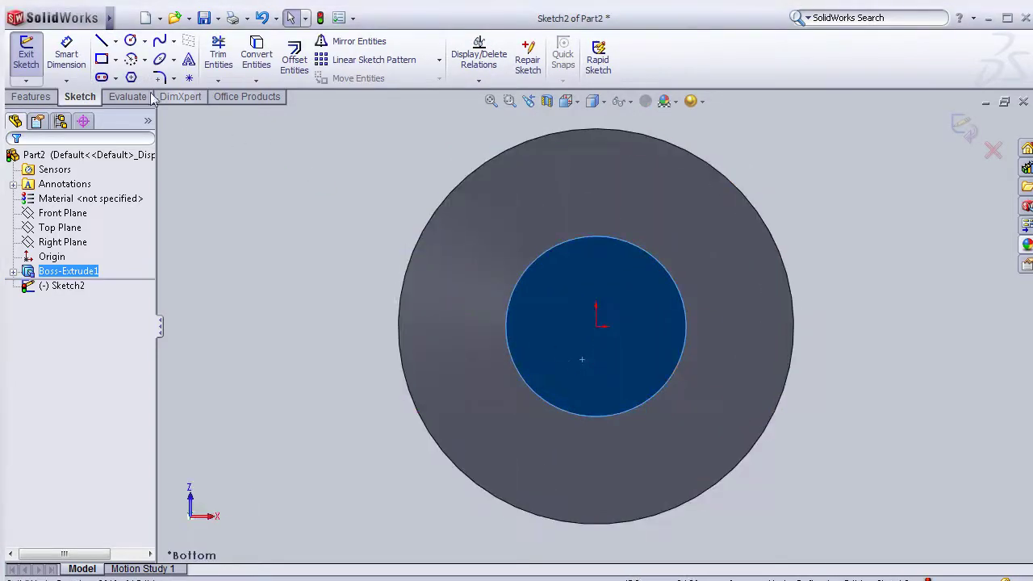
pyautogui.click(131, 78)
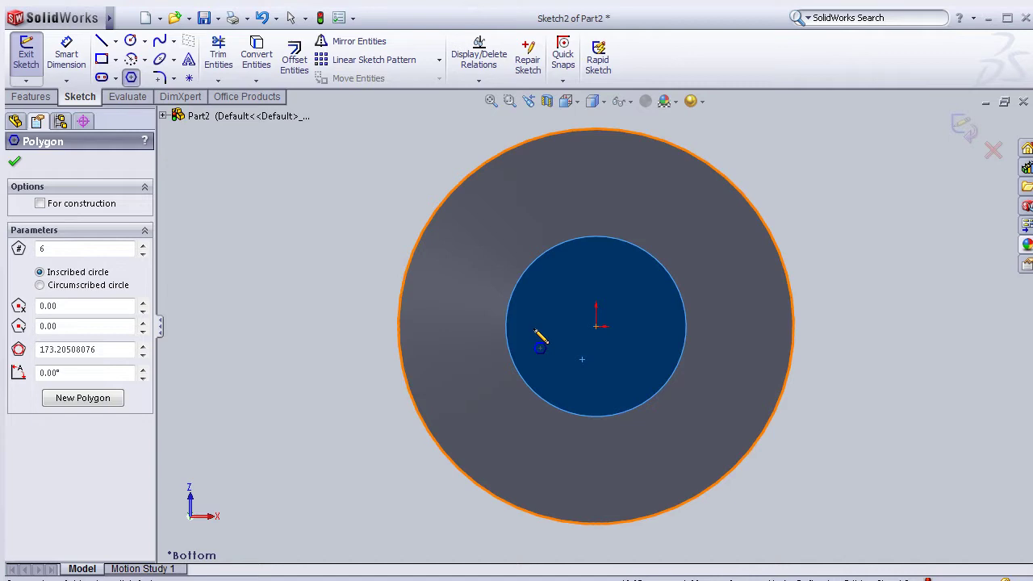
pyautogui.click(597, 326)
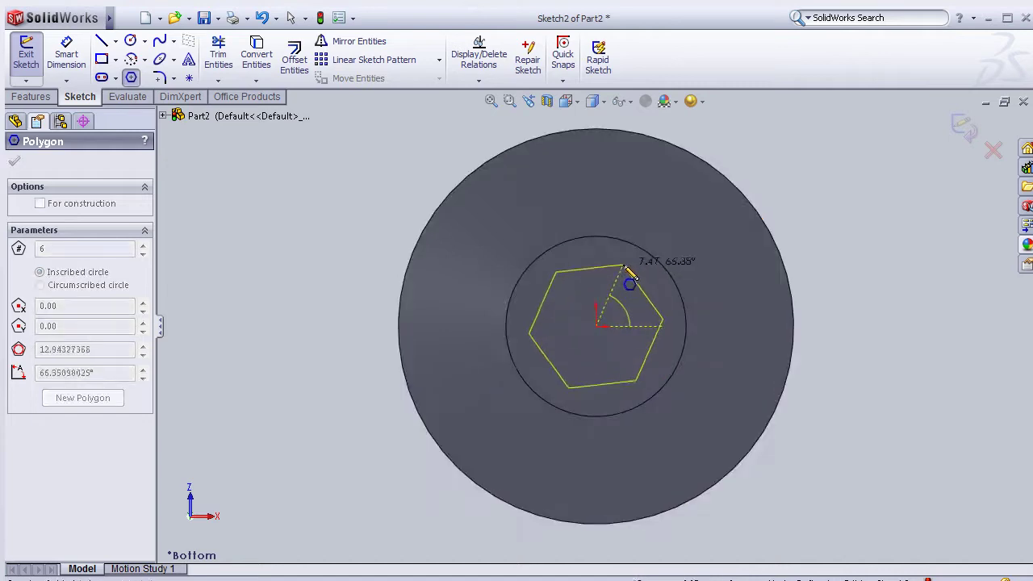
pyautogui.click(629, 268)
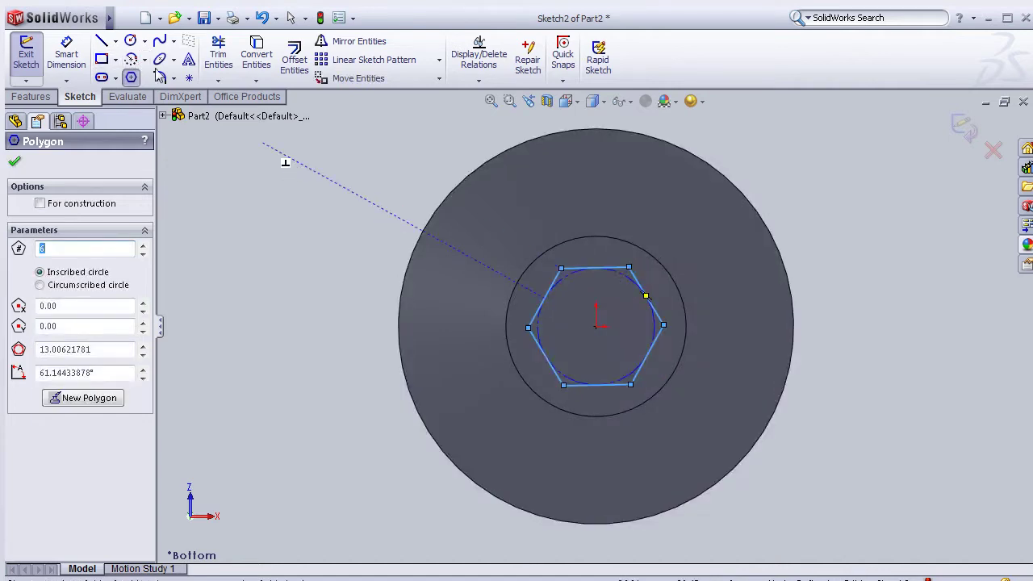
pyautogui.click(95, 292)
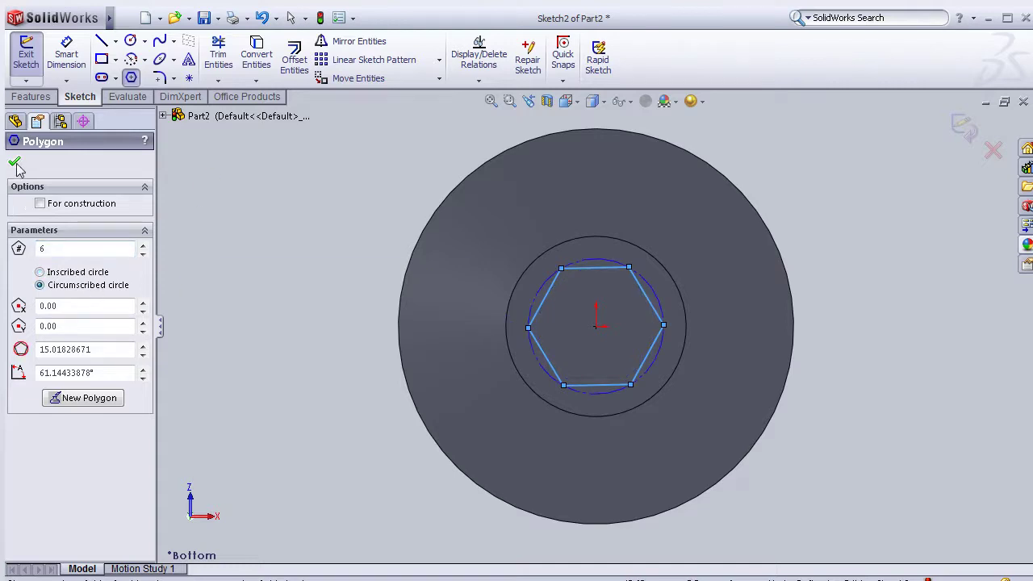
# - Dimension the hexagon's circle to 12 mm and make its bottom edge horizontal
pyautogui.click(66, 55)
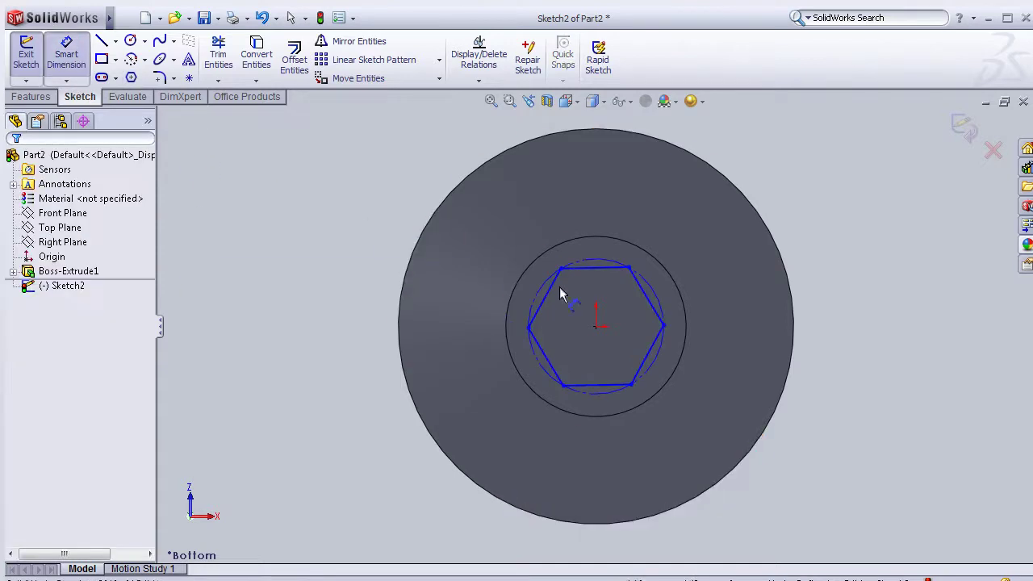
pyautogui.click(537, 289)
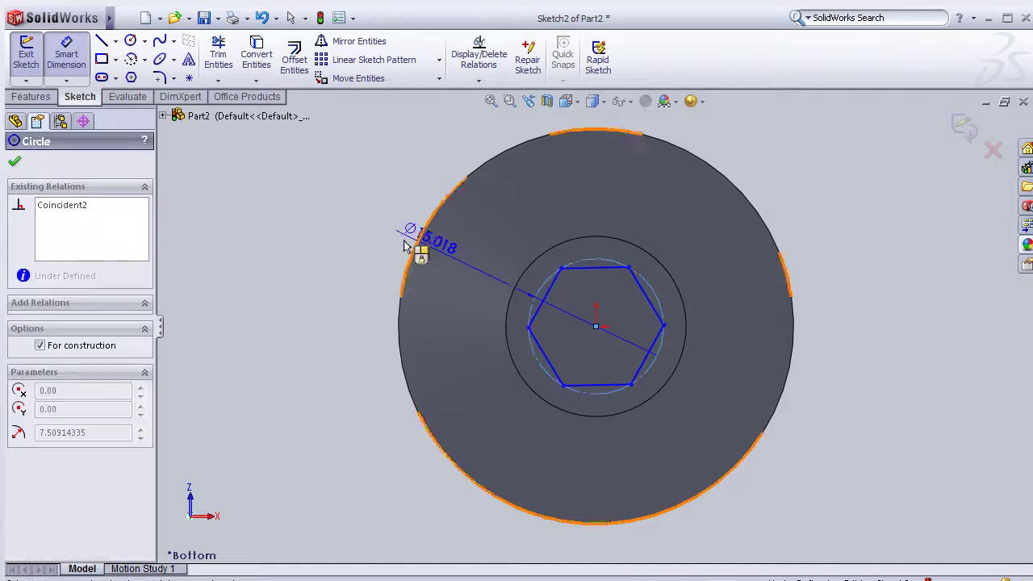
pyautogui.click(340, 251)
pyautogui.write('12')
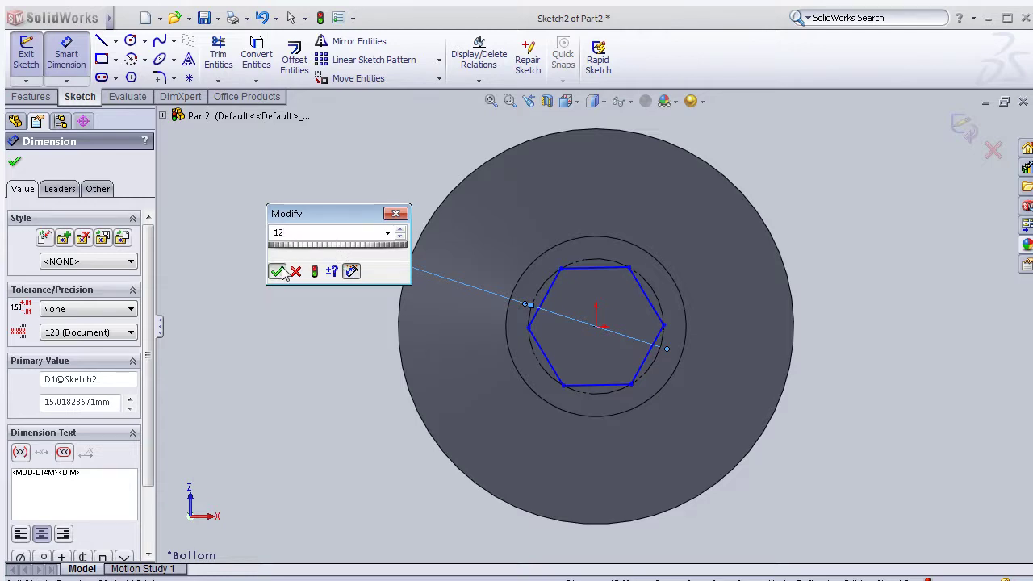
pyautogui.click(277, 272)
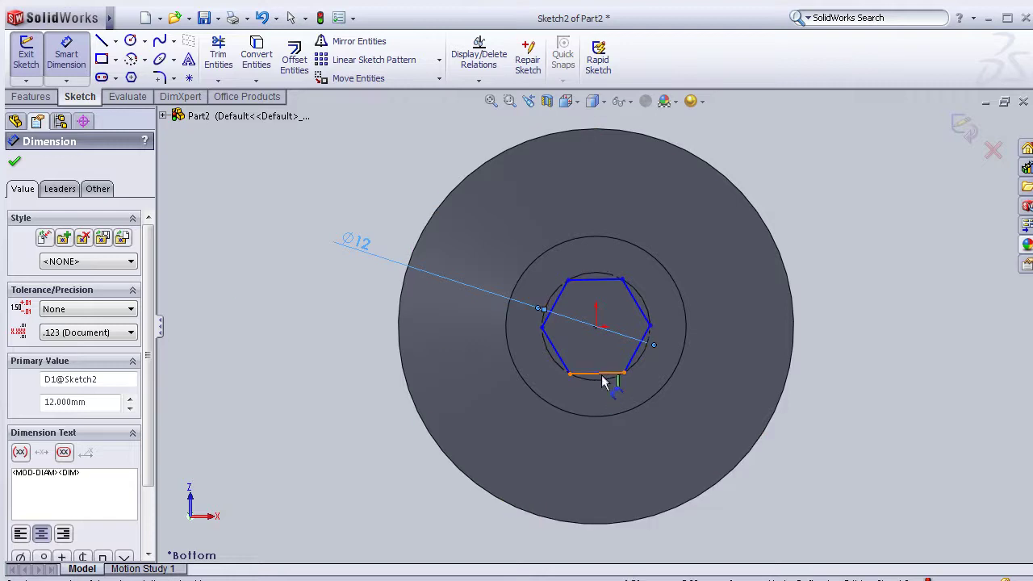
pyautogui.press('Escape')
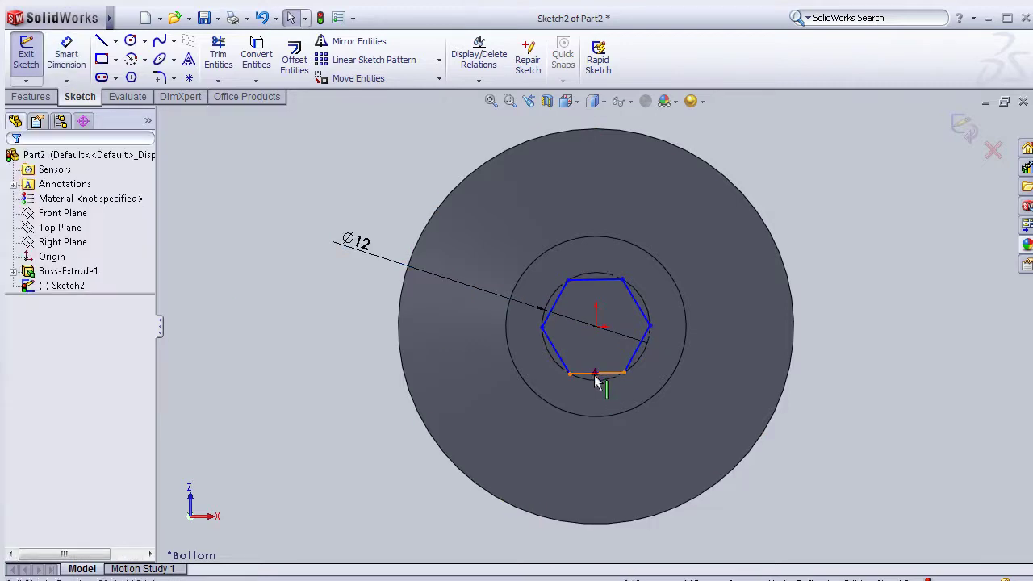
pyautogui.click(598, 373)
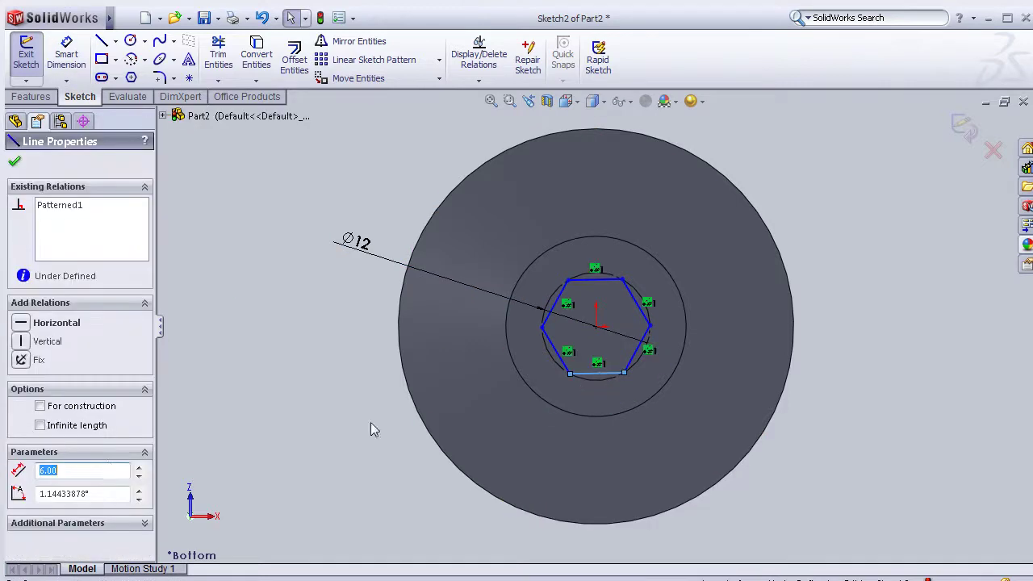
pyautogui.click(30, 324)
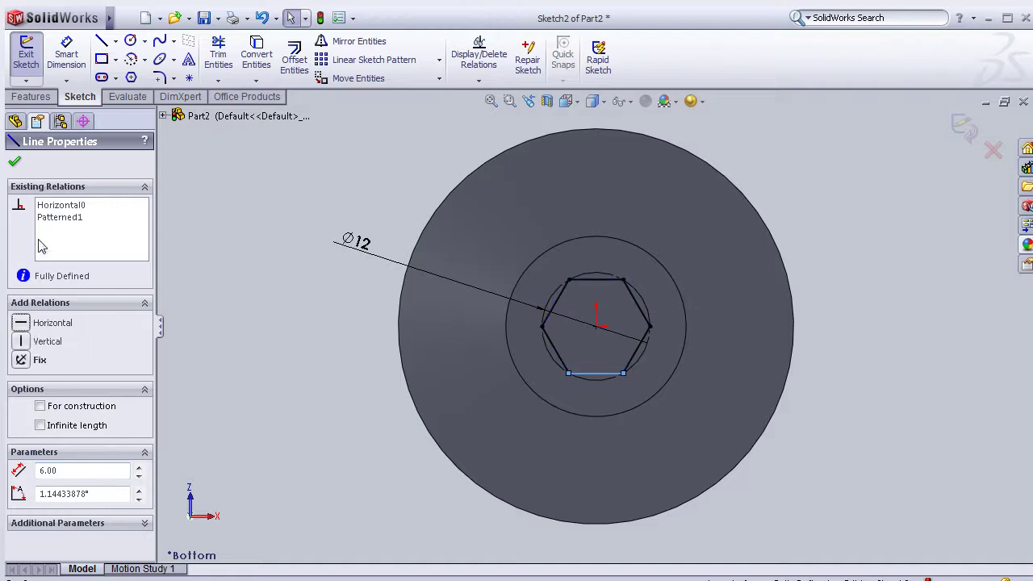
pyautogui.click(17, 164)
pyautogui.click(24, 99)
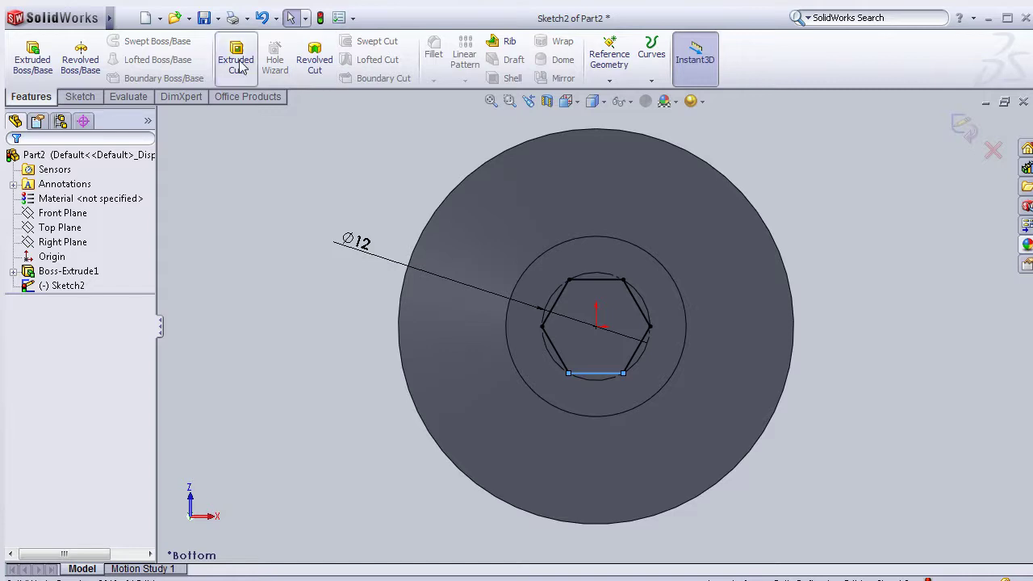
# - Extruded-cut the hexagon sketch Blind 5 mm deep into the small end face
pyautogui.click(236, 58)
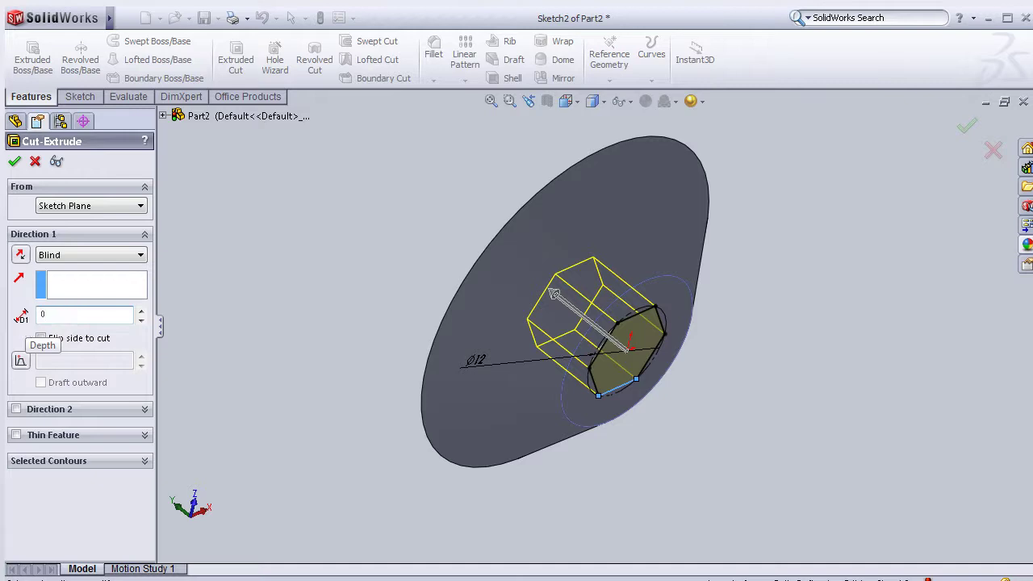
pyautogui.press('Return')
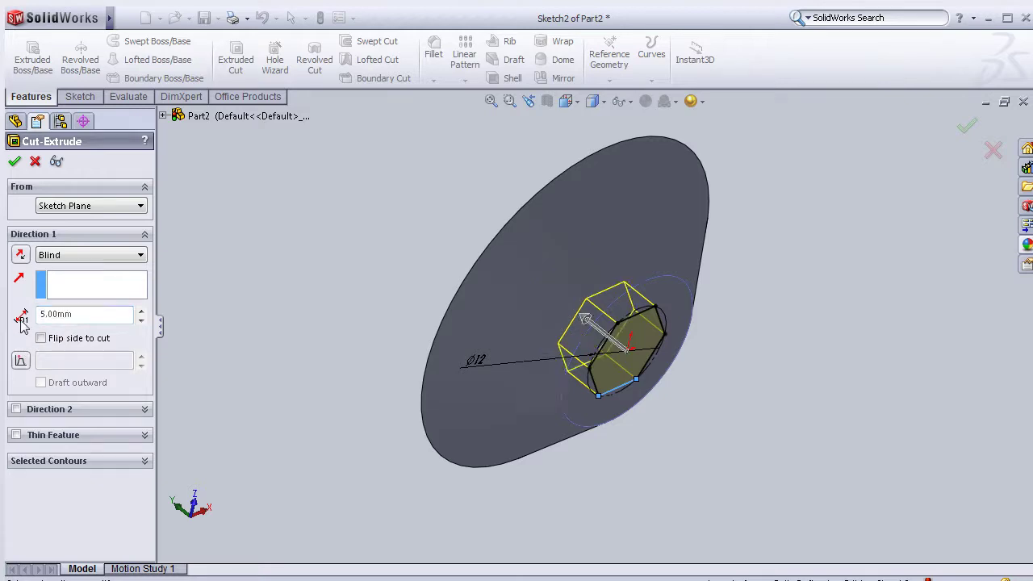
pyautogui.click(14, 162)
pyautogui.moveTo(645, 380)
pyautogui.mouseDown(button='middle')
pyautogui.moveTo(672, 386)
pyautogui.moveTo(635, 359)
pyautogui.moveTo(491, 401)
pyautogui.moveTo(509, 431)
pyautogui.moveTo(597, 450)
pyautogui.moveTo(618, 429)
pyautogui.moveTo(618, 445)
pyautogui.moveTo(519, 477)
pyautogui.moveTo(610, 455)
pyautogui.moveTo(627, 417)
pyautogui.moveTo(417, 452)
pyautogui.moveTo(484, 480)
pyautogui.mouseUp(button='middle')
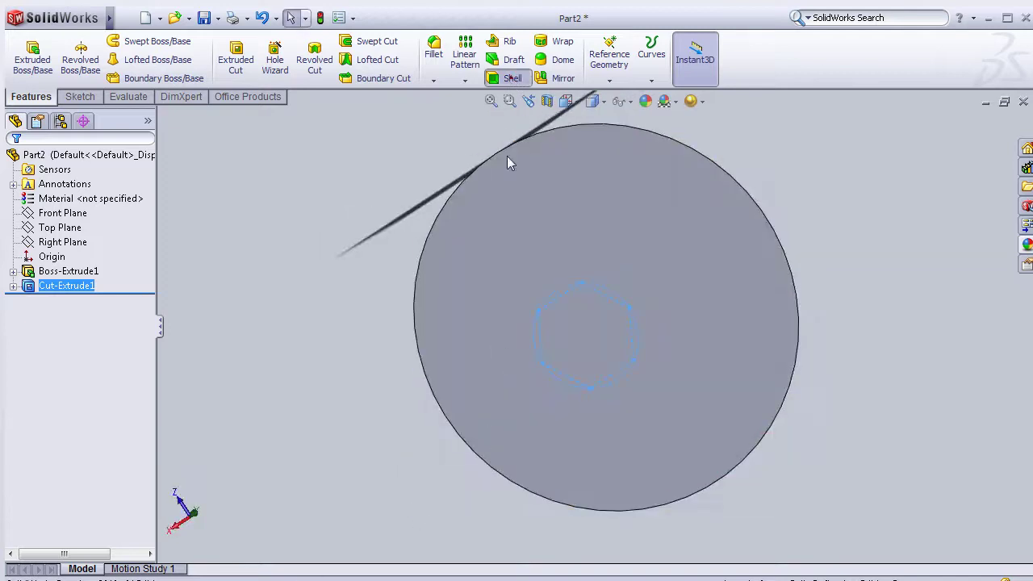
# - Shell the part to a 2 mm wall, removing the flat circular face
pyautogui.click(509, 86)
pyautogui.click(522, 255)
pyautogui.write('2')
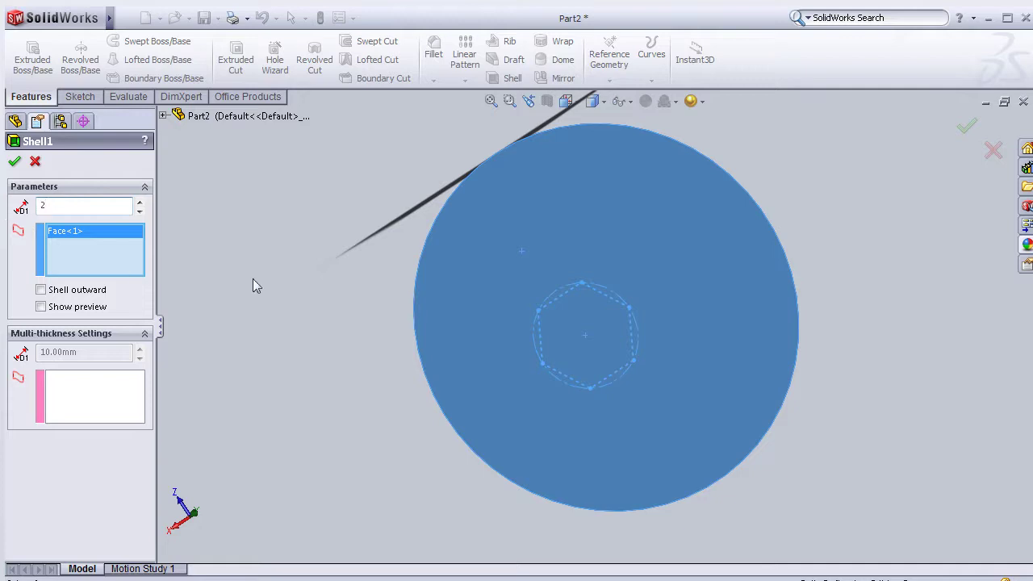
pyautogui.click(16, 162)
pyautogui.moveTo(398, 280)
pyautogui.mouseDown(button='middle')
pyautogui.moveTo(369, 307)
pyautogui.moveTo(484, 339)
pyautogui.moveTo(468, 496)
pyautogui.moveTo(447, 506)
pyautogui.moveTo(357, 450)
pyautogui.moveTo(399, 489)
pyautogui.moveTo(501, 489)
pyautogui.moveTo(404, 495)
pyautogui.mouseUp(button='middle')
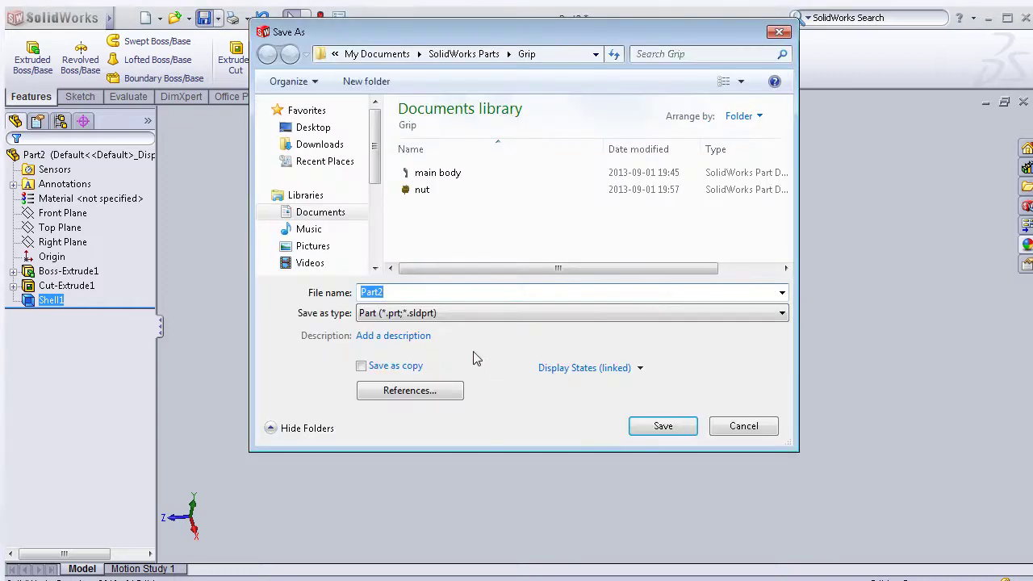
# - Save the shelled part as 'Nut washer' in the Grip folder and bring up a new document
pyautogui.write('Nut washer')
pyautogui.click(665, 434)
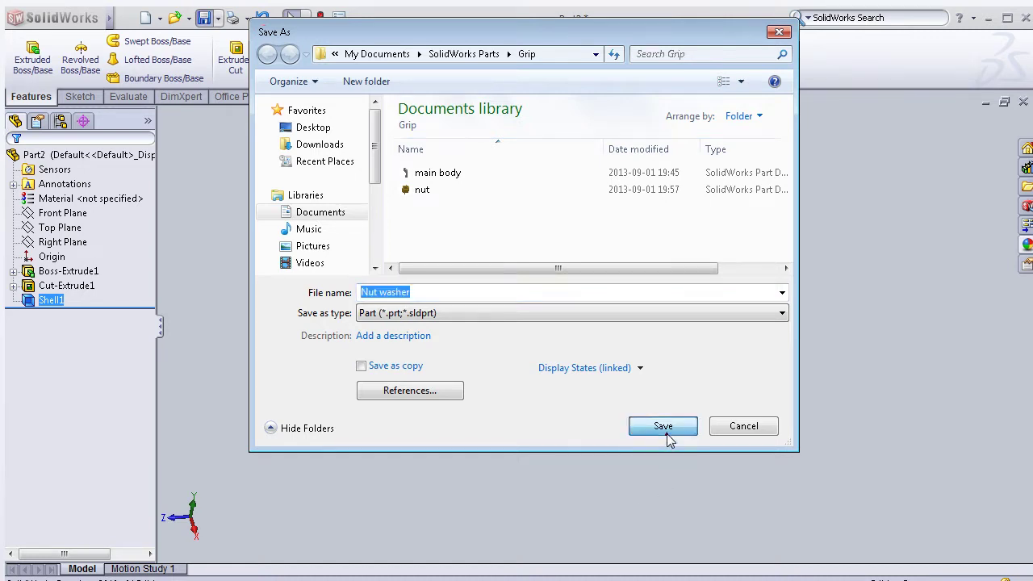
pyautogui.click(145, 18)
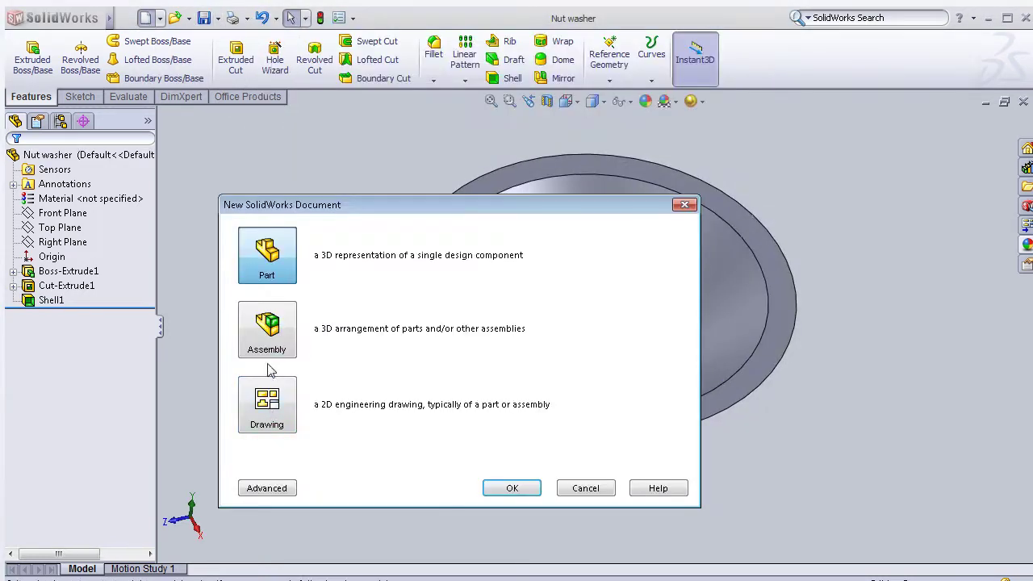
# - Create a new assembly and place the main body part as its first component
pyautogui.click(263, 332)
pyautogui.click(497, 487)
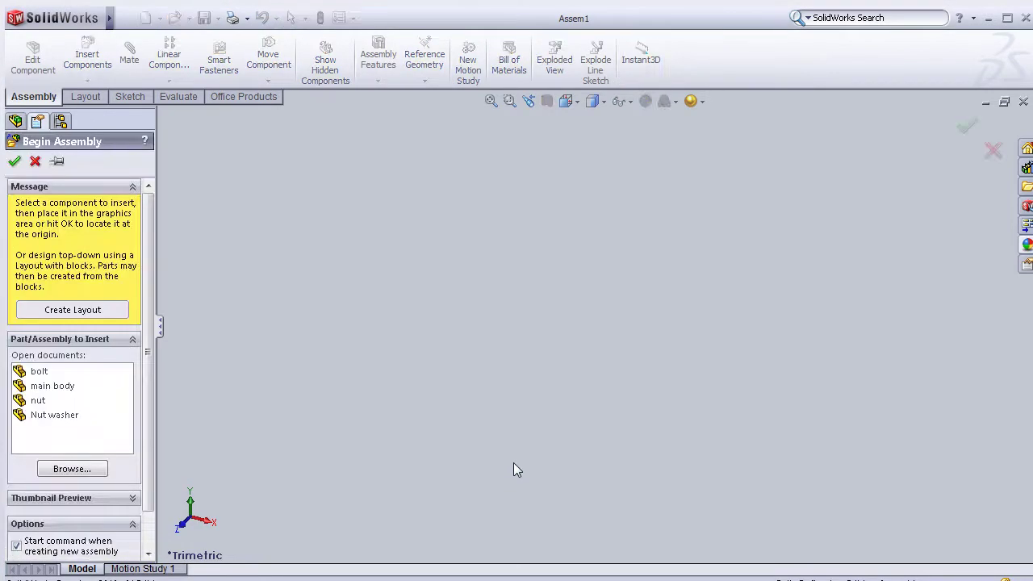
pyautogui.click(73, 394)
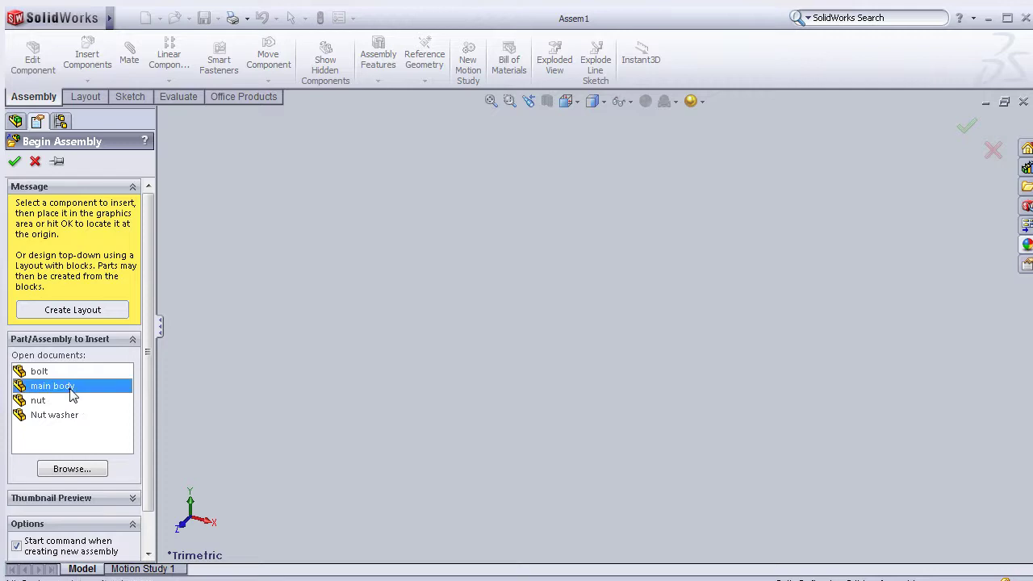
pyautogui.click(650, 356)
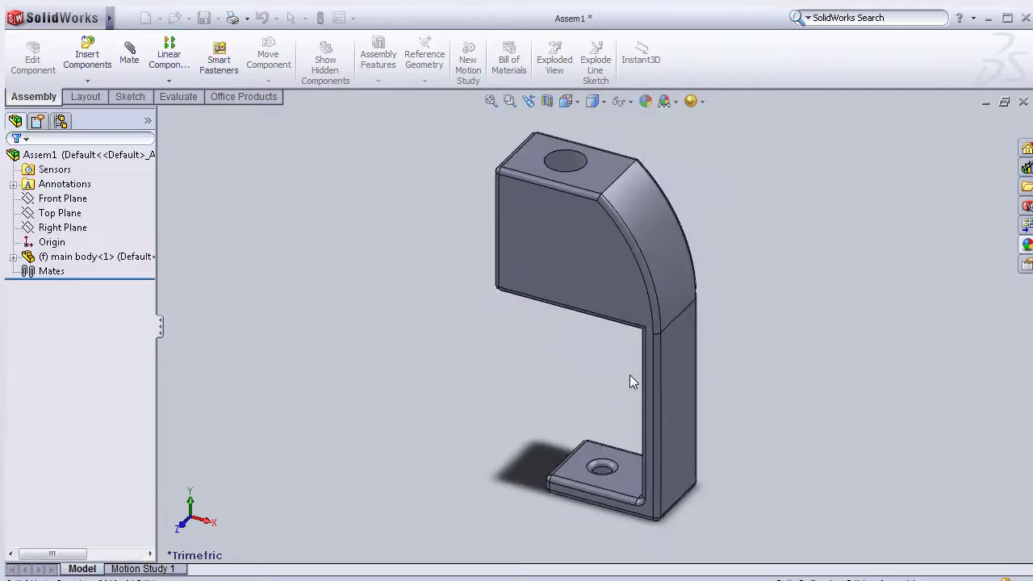
# - Insert the bolt, nut and Nut washer components into the assembly
pyautogui.click(88, 55)
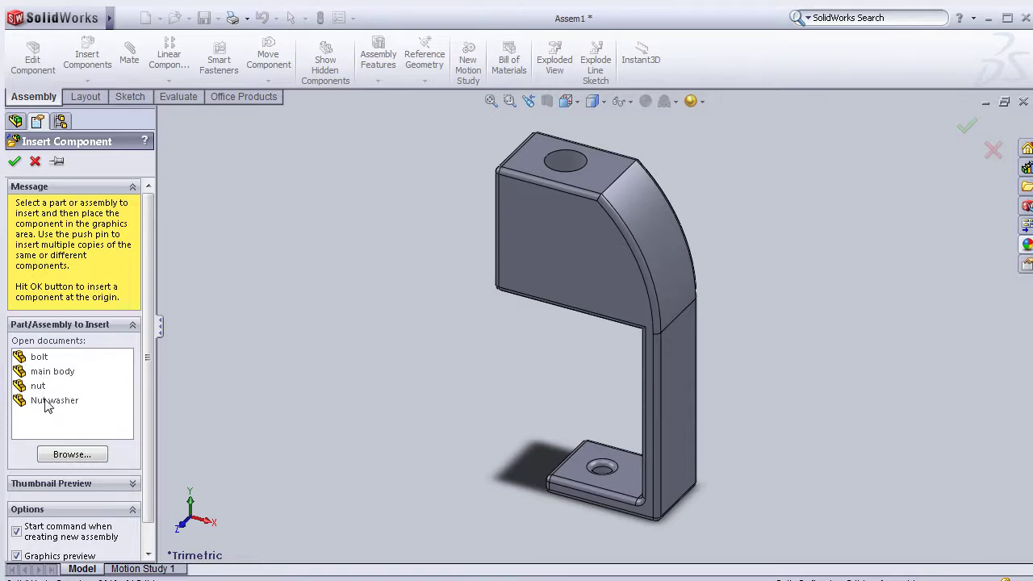
pyautogui.click(39, 357)
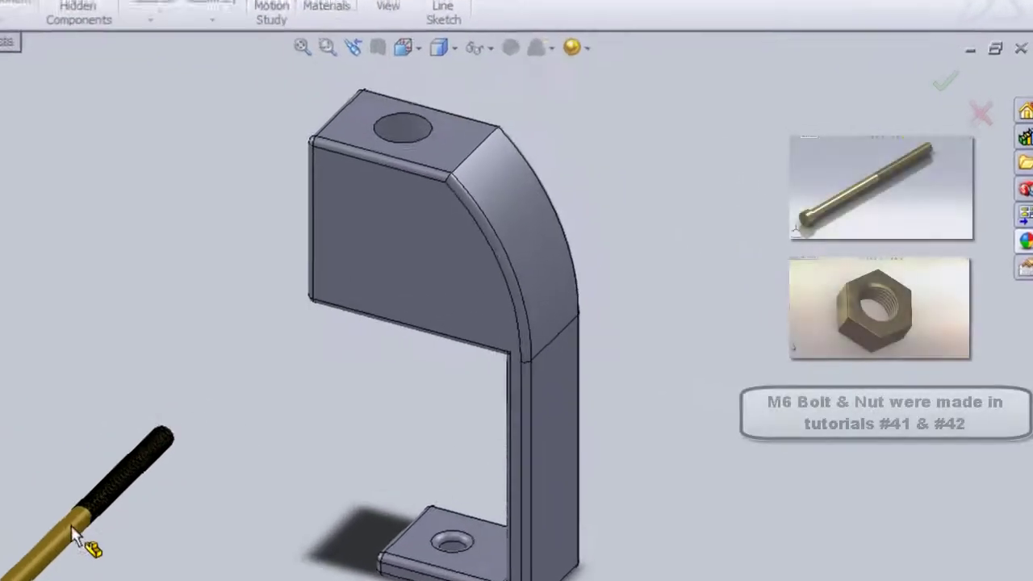
pyautogui.click(117, 541)
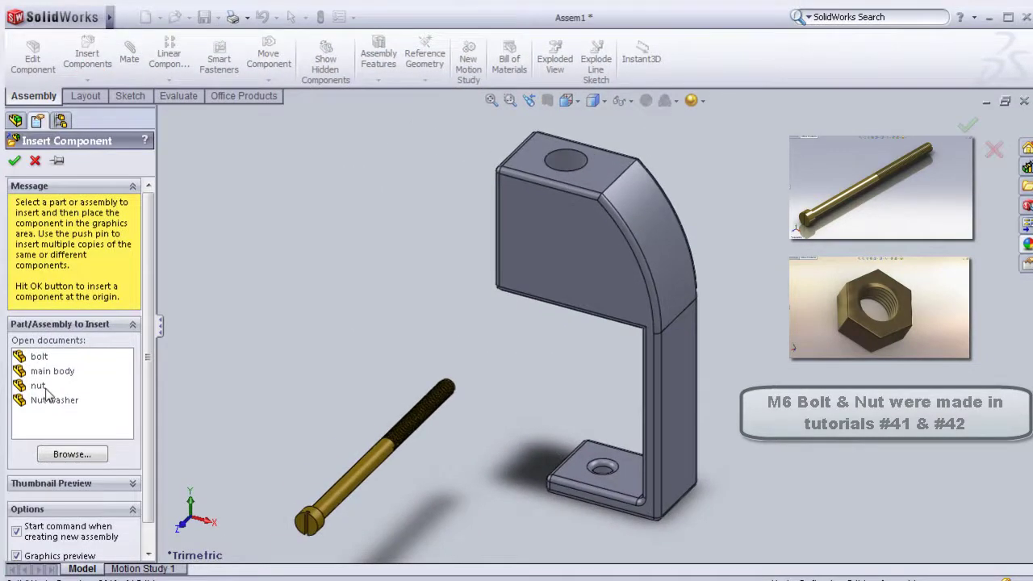
pyautogui.click(38, 386)
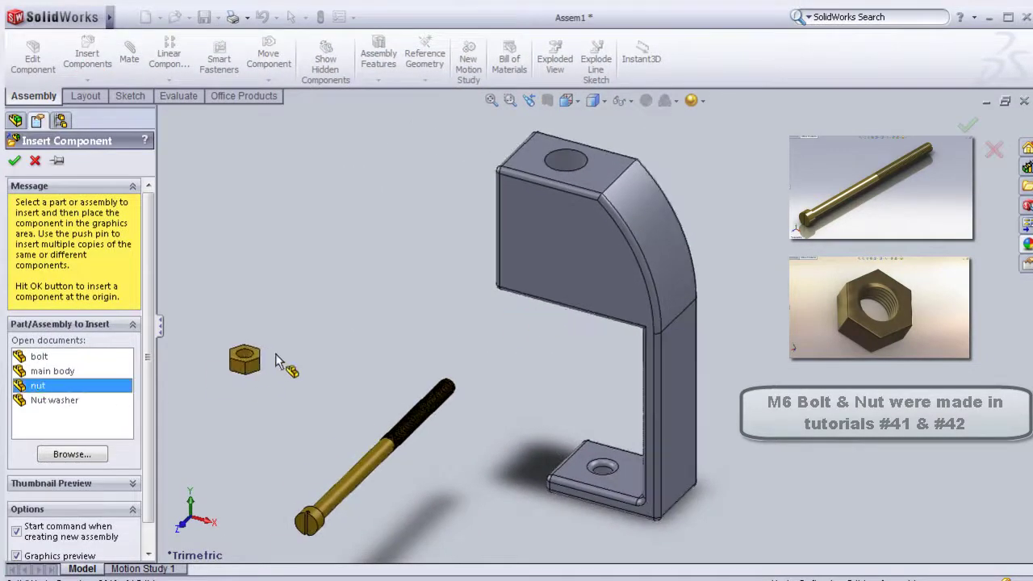
pyautogui.click(371, 313)
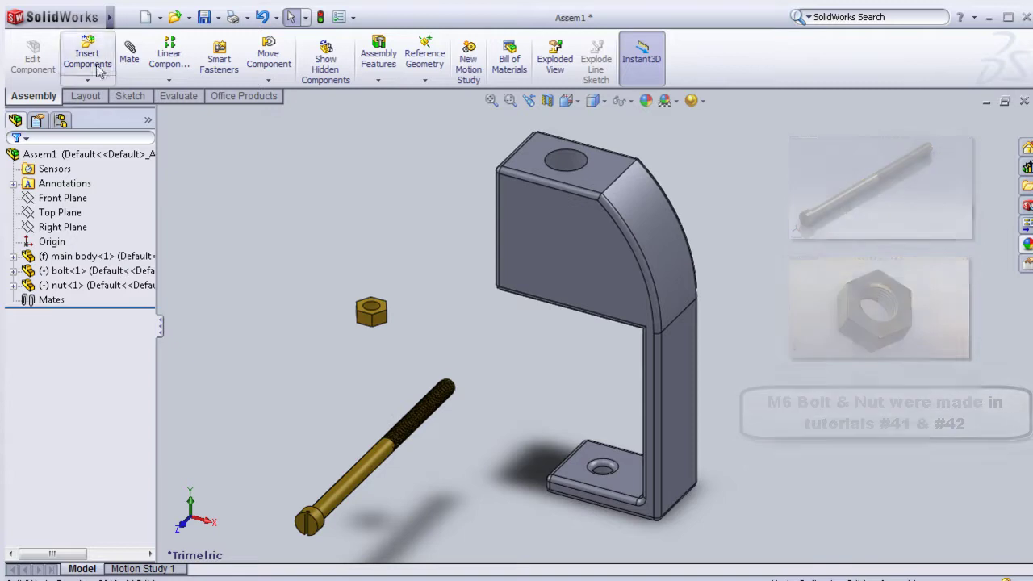
pyautogui.click(87, 57)
pyautogui.click(53, 401)
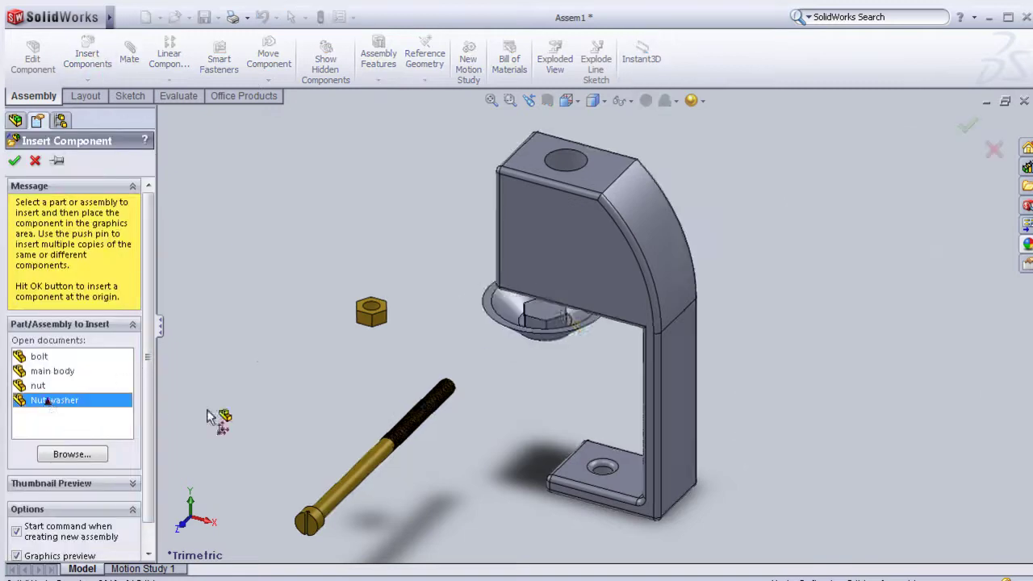
pyautogui.click(323, 400)
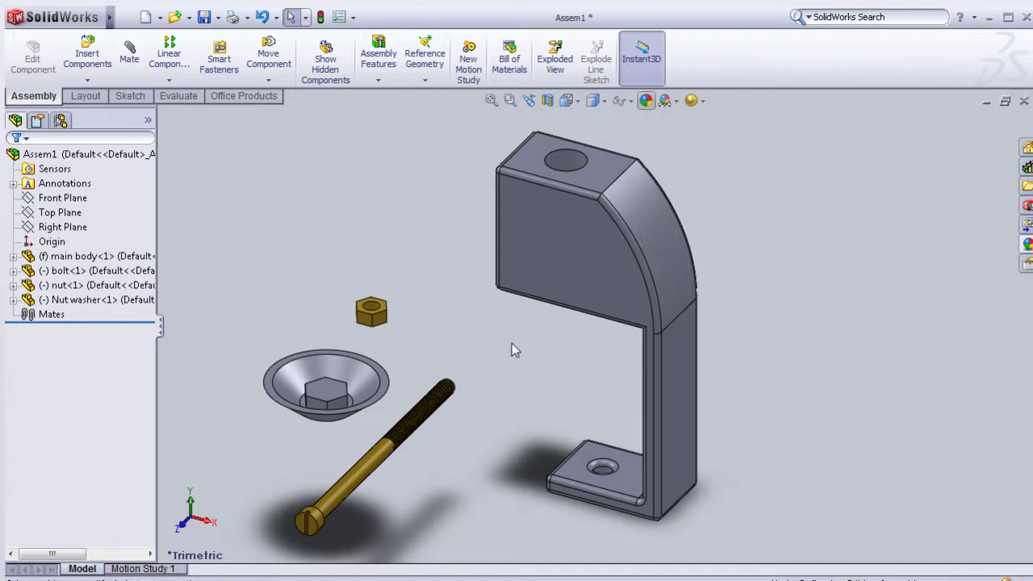
pyautogui.press('a')
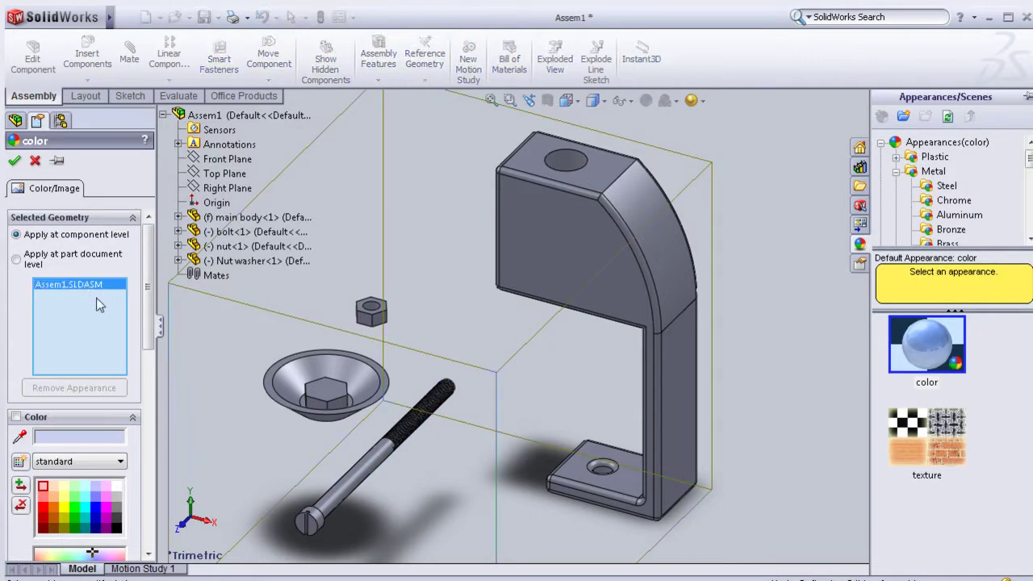
# - Colour the Nut washer black
pyautogui.press('Delete')
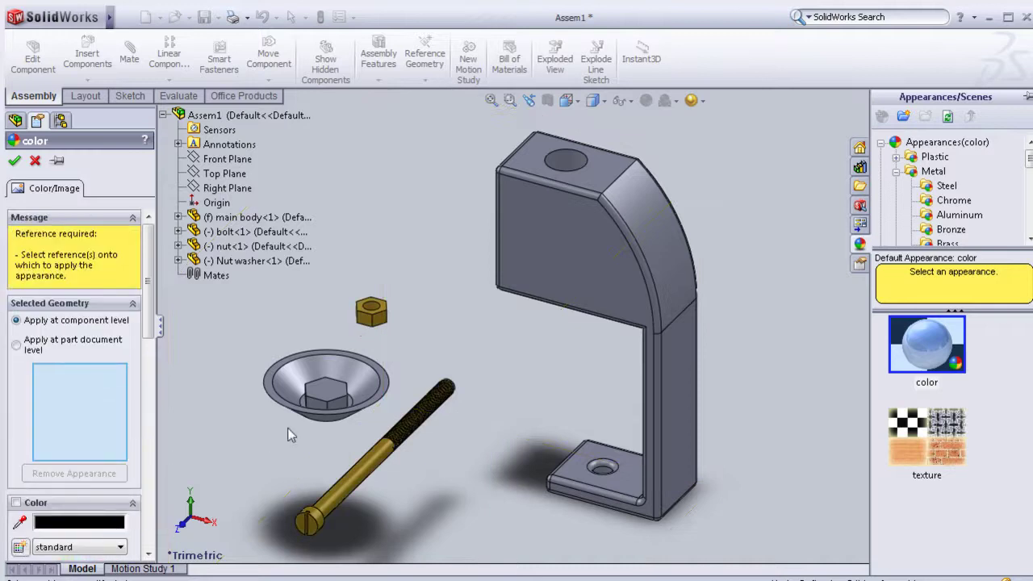
pyautogui.click(300, 416)
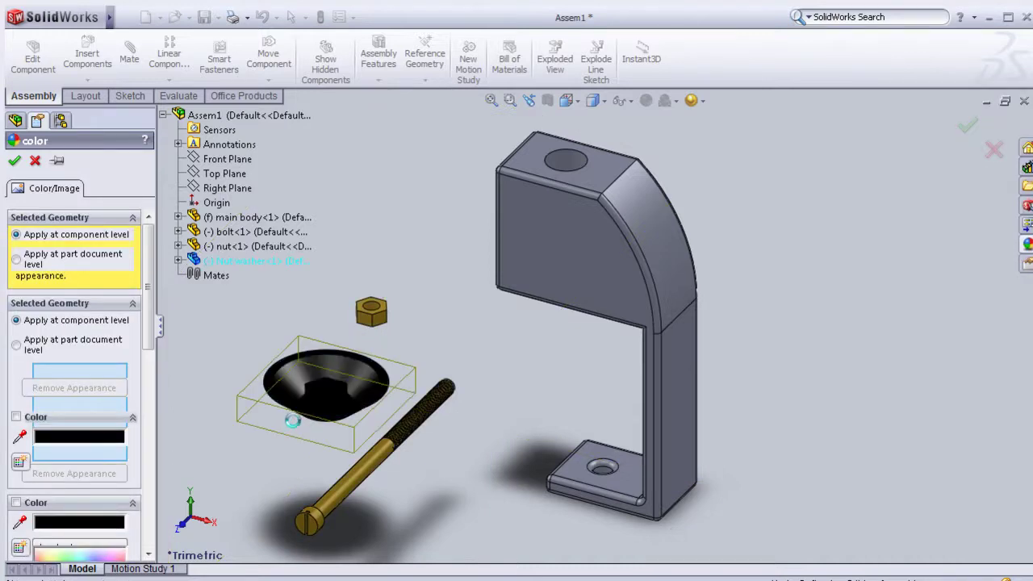
pyautogui.click(14, 160)
pyautogui.moveTo(483, 354)
pyautogui.mouseDown(button='middle')
pyautogui.moveTo(539, 334)
pyautogui.moveTo(521, 341)
pyautogui.mouseUp(button='middle')
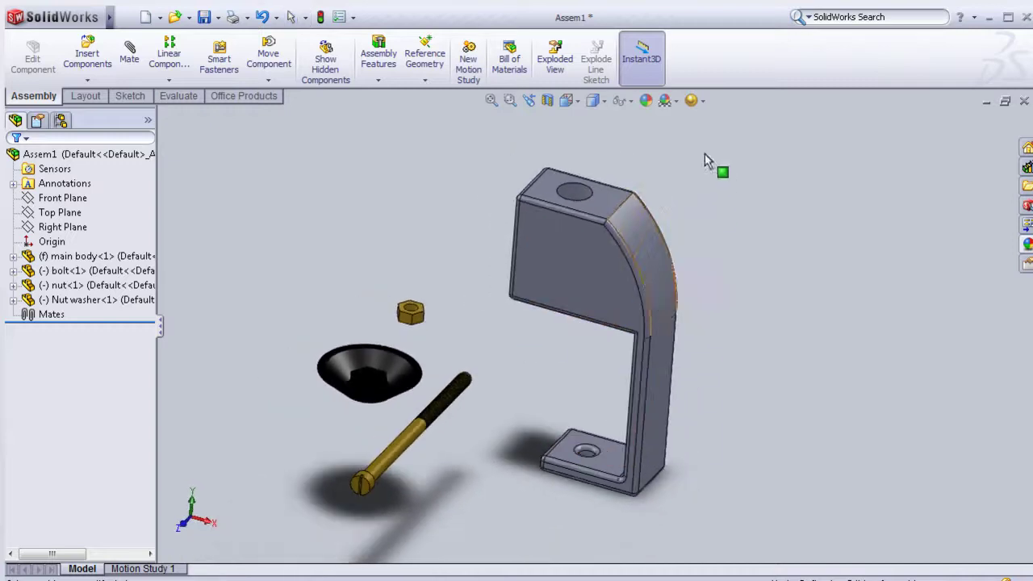
# - Give the main body bracket a pale yellow colour
pyautogui.click(519, 259)
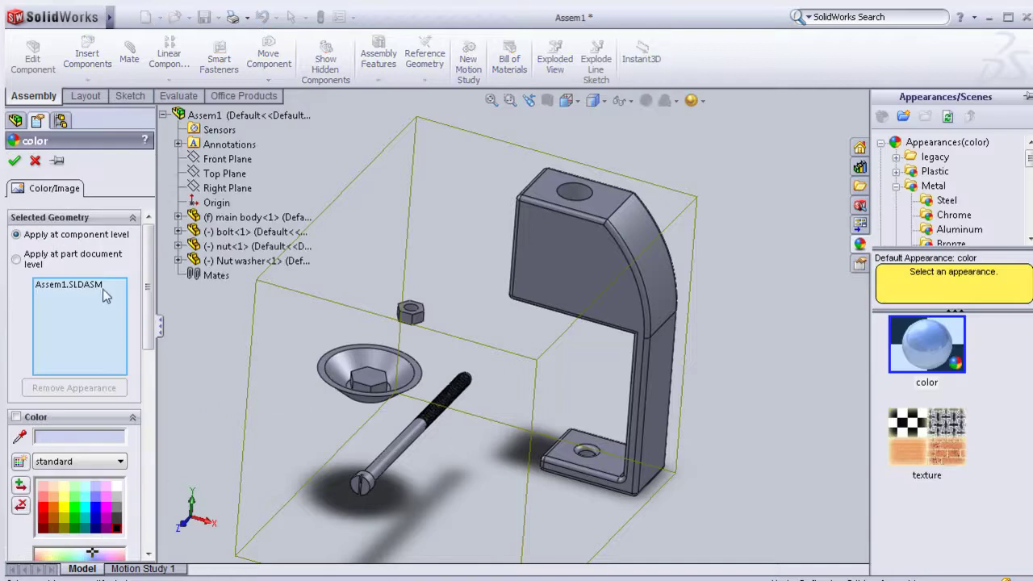
pyautogui.click(96, 288)
pyautogui.press('Delete')
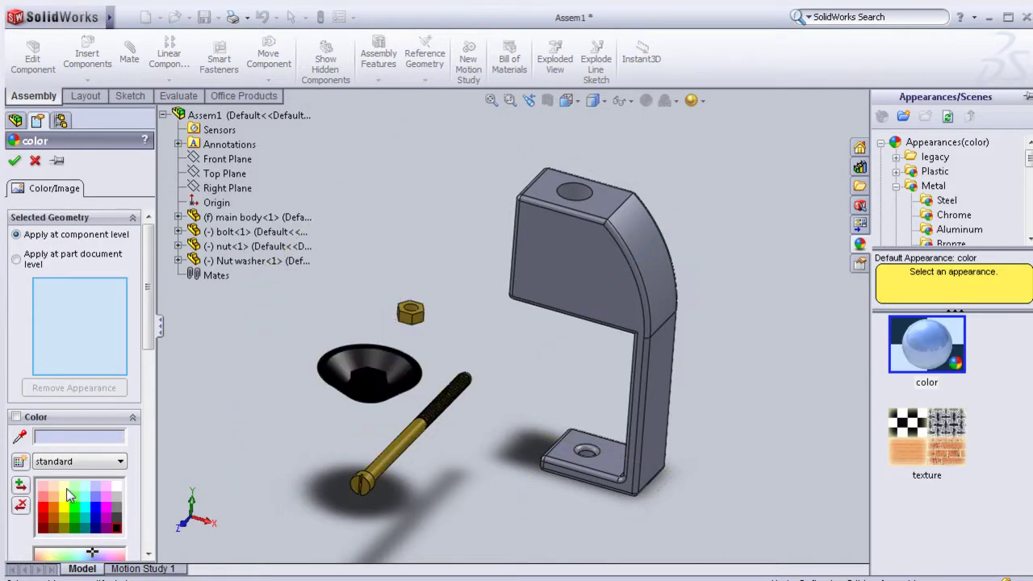
pyautogui.click(68, 490)
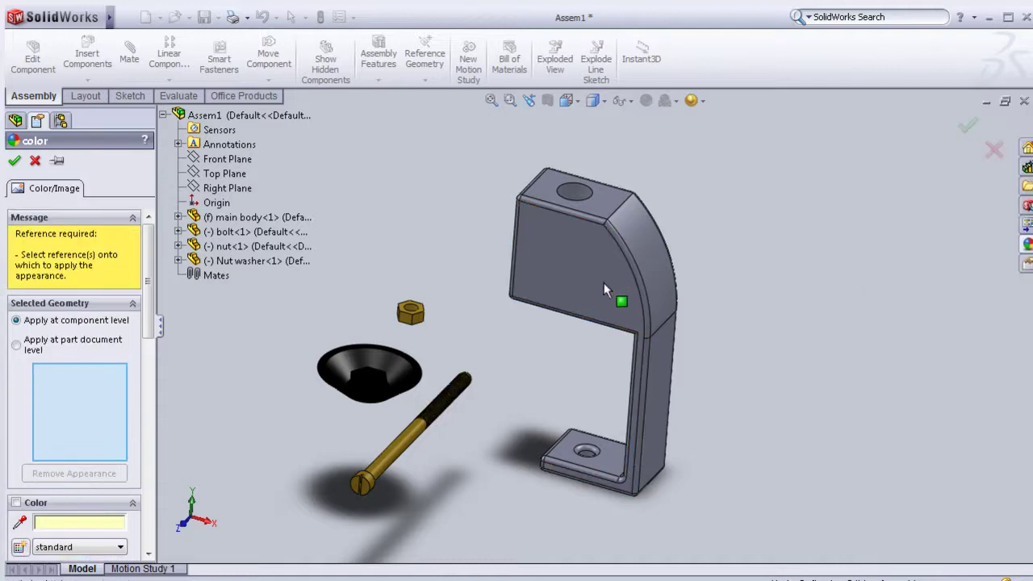
pyautogui.click(604, 283)
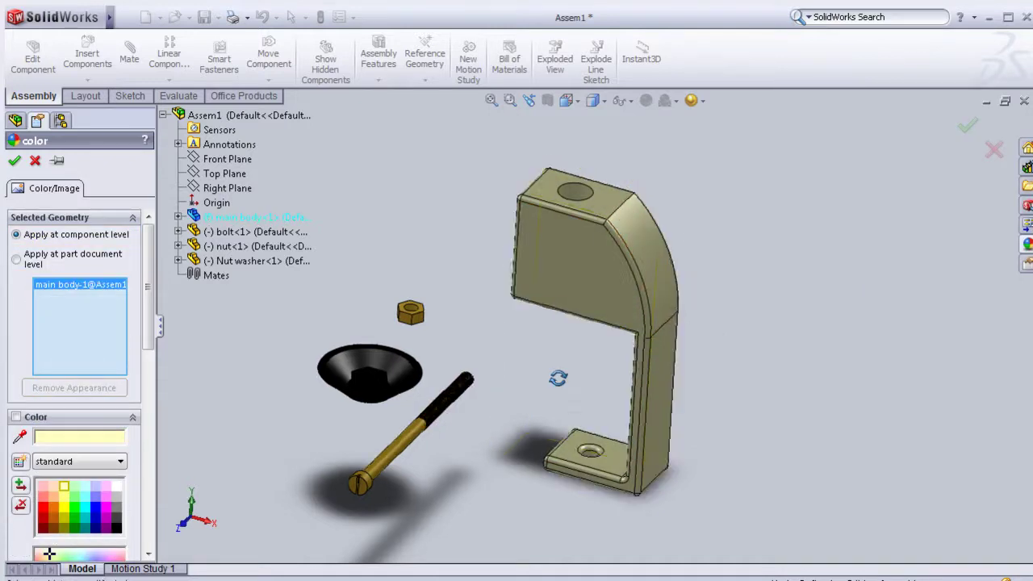
pyautogui.moveTo(558, 379); pyautogui.dragTo(300, 266, button='middle')
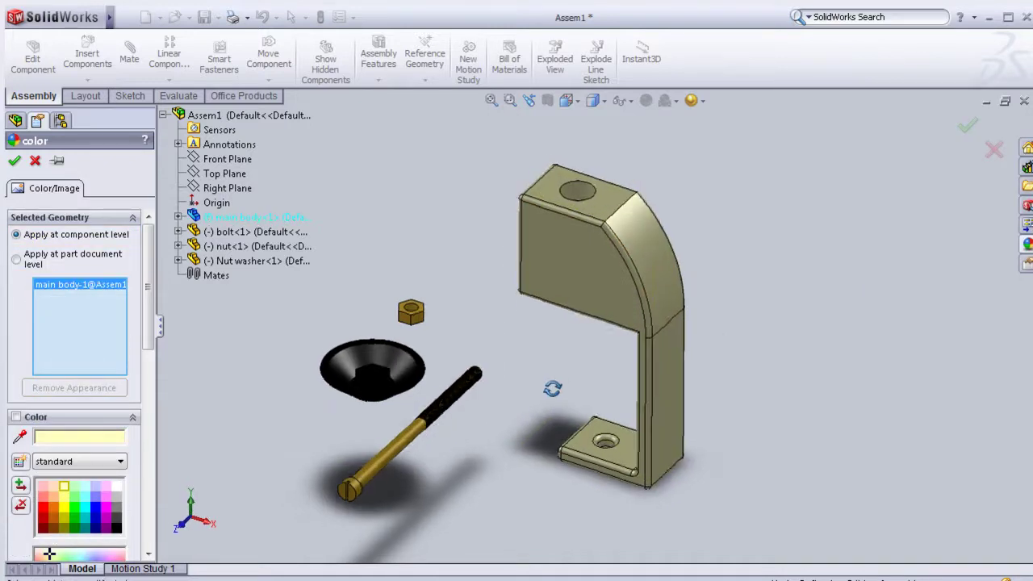
pyautogui.click(14, 161)
pyautogui.scroll(2, 562, 453)
# - Switch to Hidden Lines Visible, zoom onto the bolt and nut, and pick a nut face
pyautogui.moveTo(528, 466)
pyautogui.mouseDown(button='middle')
pyautogui.moveTo(551, 379)
pyautogui.moveTo(667, 353)
pyautogui.moveTo(593, 433)
pyautogui.moveTo(678, 376)
pyautogui.moveTo(531, 401)
pyautogui.moveTo(465, 429)
pyautogui.moveTo(500, 468)
pyautogui.moveTo(547, 471)
pyautogui.moveTo(717, 438)
pyautogui.moveTo(570, 299)
pyautogui.moveTo(617, 314)
pyautogui.moveTo(512, 350)
pyautogui.moveTo(562, 357)
pyautogui.moveTo(549, 348)
pyautogui.mouseUp(button='middle')
pyautogui.click(593, 102)
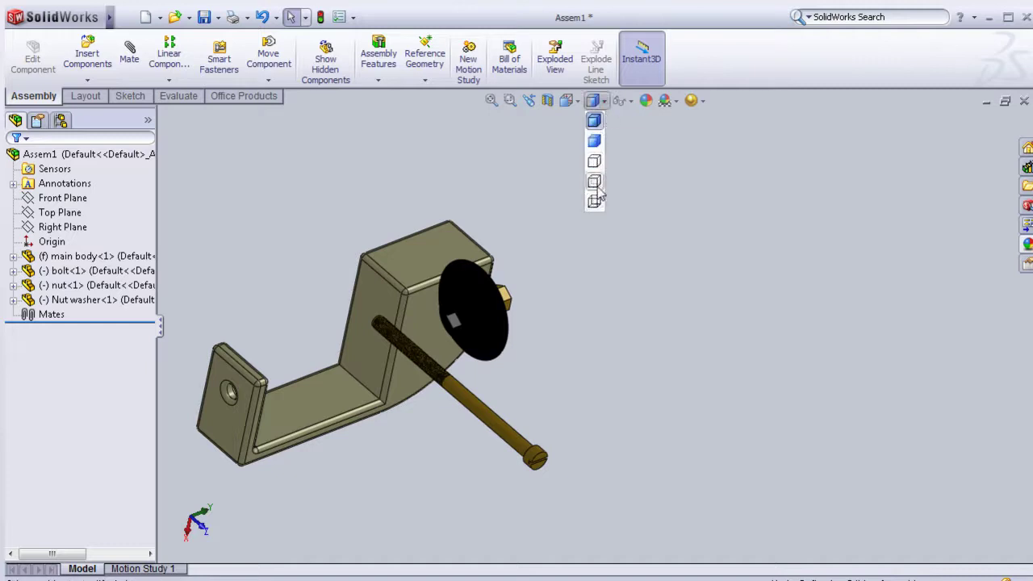
pyautogui.click(597, 184)
pyautogui.moveTo(535, 342)
pyautogui.mouseDown(button='middle')
pyautogui.moveTo(546, 346)
pyautogui.moveTo(531, 382)
pyautogui.moveTo(433, 452)
pyautogui.moveTo(432, 481)
pyautogui.mouseUp(button='middle')
pyautogui.scroll(-2, 576, 312)
pyautogui.scroll(-3, 552, 307)
pyautogui.moveTo(552, 307)
pyautogui.mouseDown(button='middle')
pyautogui.moveTo(619, 283)
pyautogui.moveTo(710, 300)
pyautogui.mouseUp(button='middle')
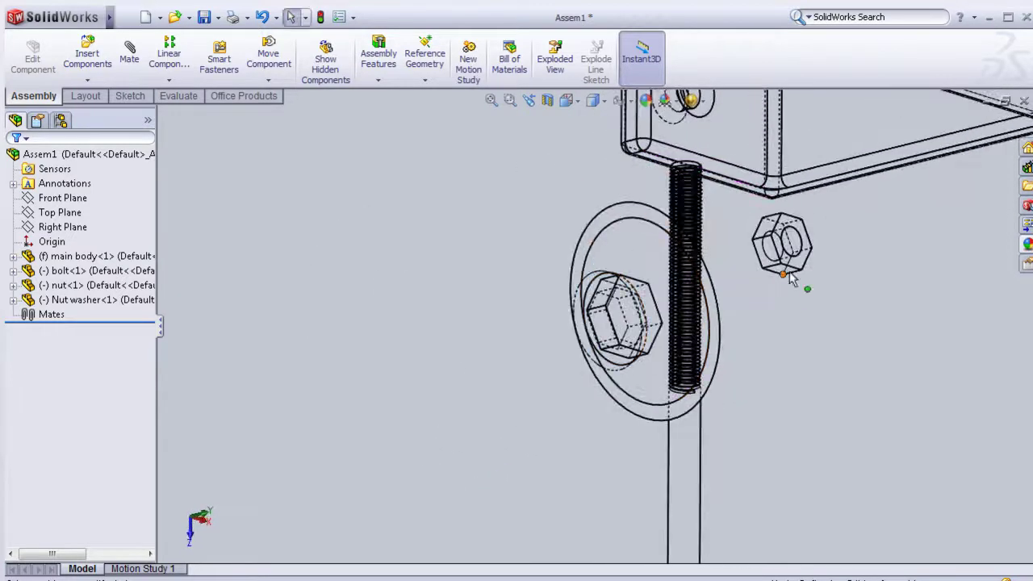
pyautogui.click(761, 279)
# - Mate the nut face coincident to the washer's recess face
pyautogui.moveTo(501, 319); pyautogui.dragTo(652, 290, button='middle')
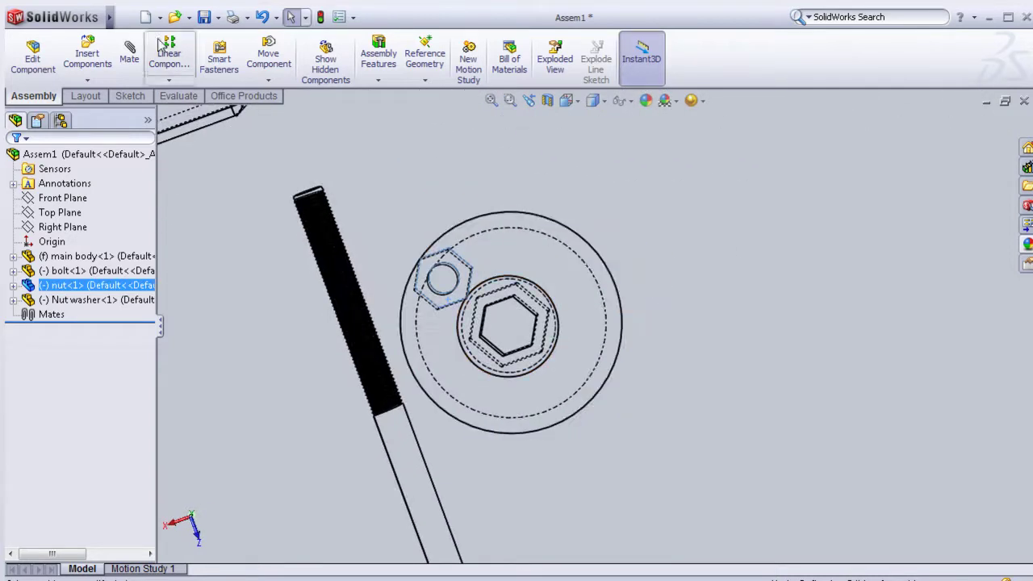
pyautogui.click(504, 336)
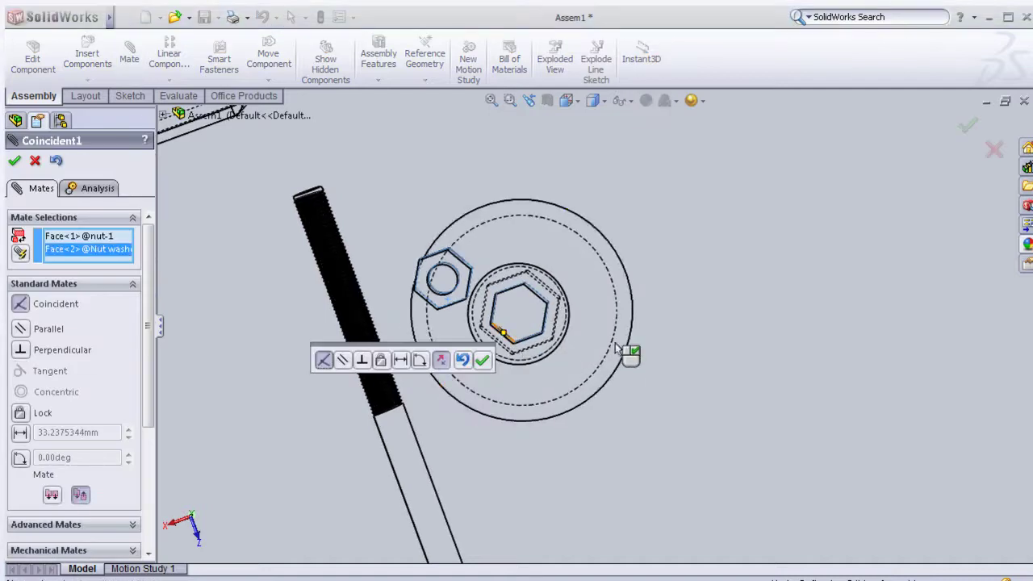
pyautogui.moveTo(706, 323)
pyautogui.mouseDown(button='middle')
pyautogui.moveTo(606, 358)
pyautogui.moveTo(691, 297)
pyautogui.mouseUp(button='middle')
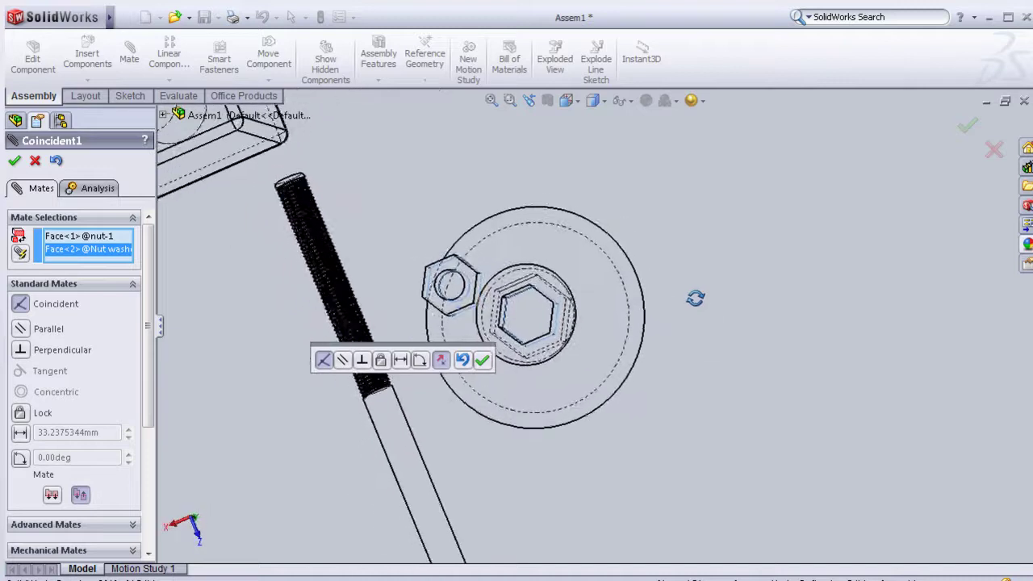
pyautogui.click(485, 363)
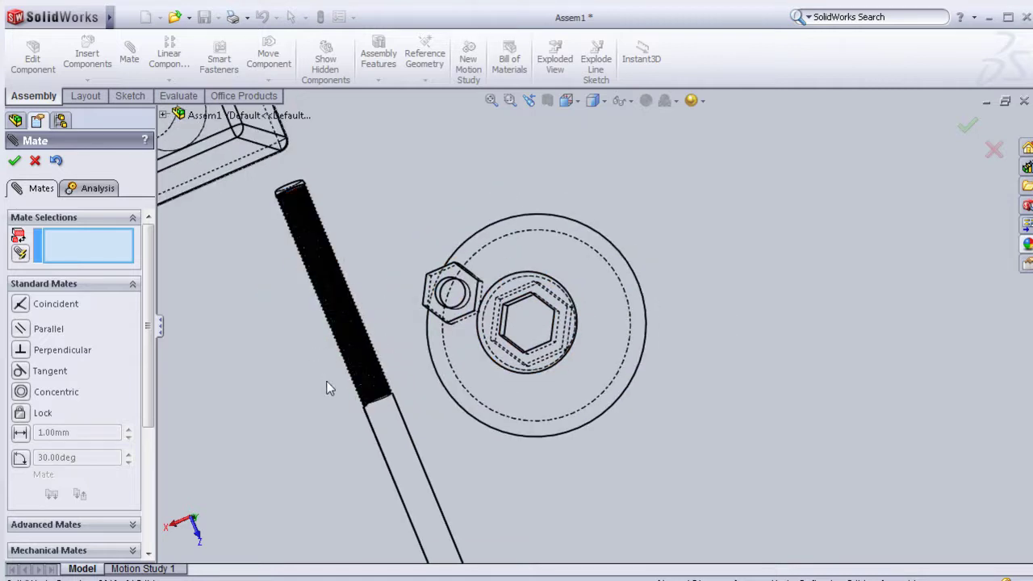
# - Add a second coincident mate aligning a nut edge with a washer edge
pyautogui.click(462, 317)
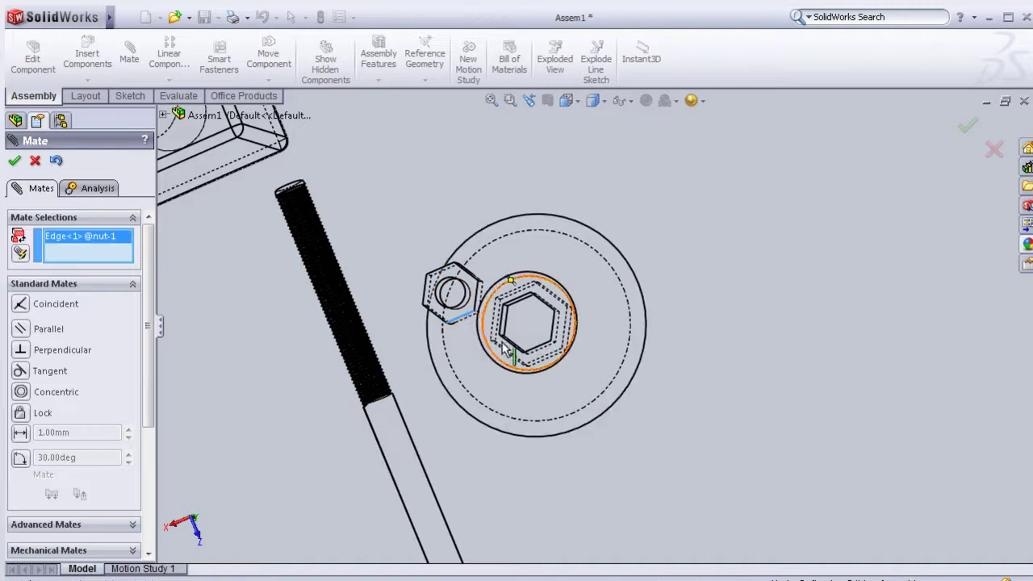
pyautogui.click(533, 355)
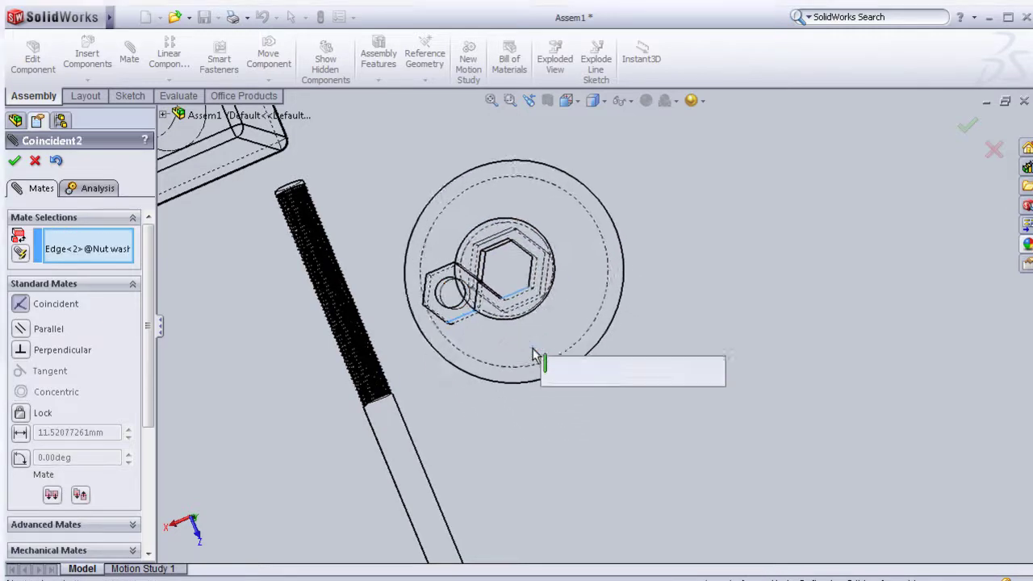
pyautogui.moveTo(715, 420); pyautogui.dragTo(740, 424, button='middle')
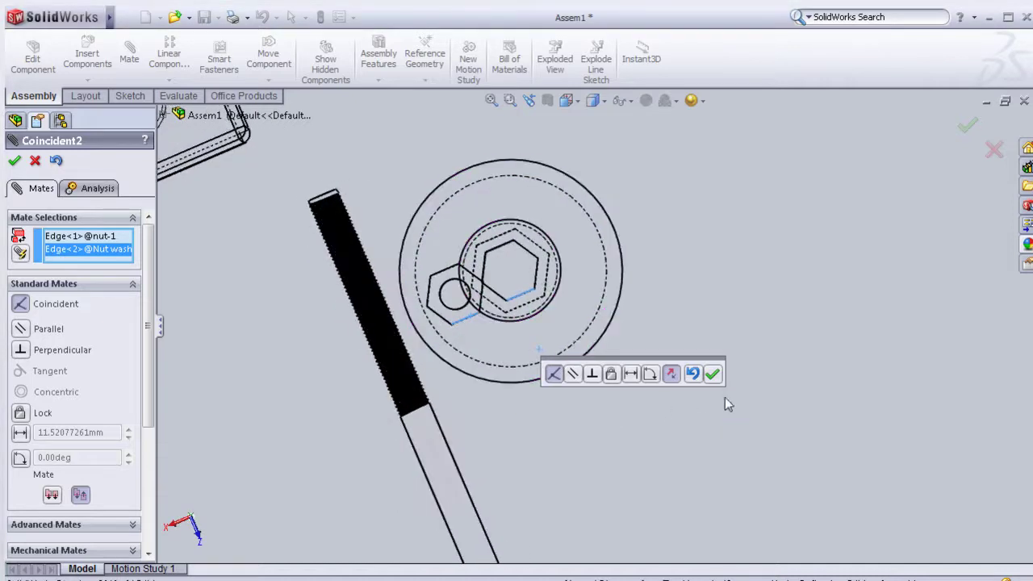
pyautogui.click(712, 375)
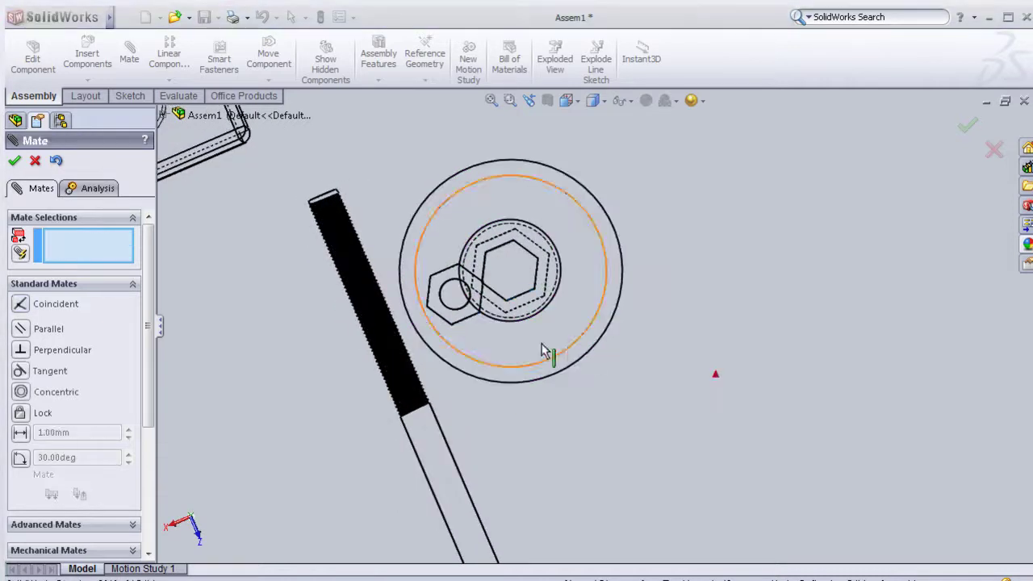
# - Add a third coincident mate between a washer recess corner point and a nut edge
pyautogui.click(494, 293)
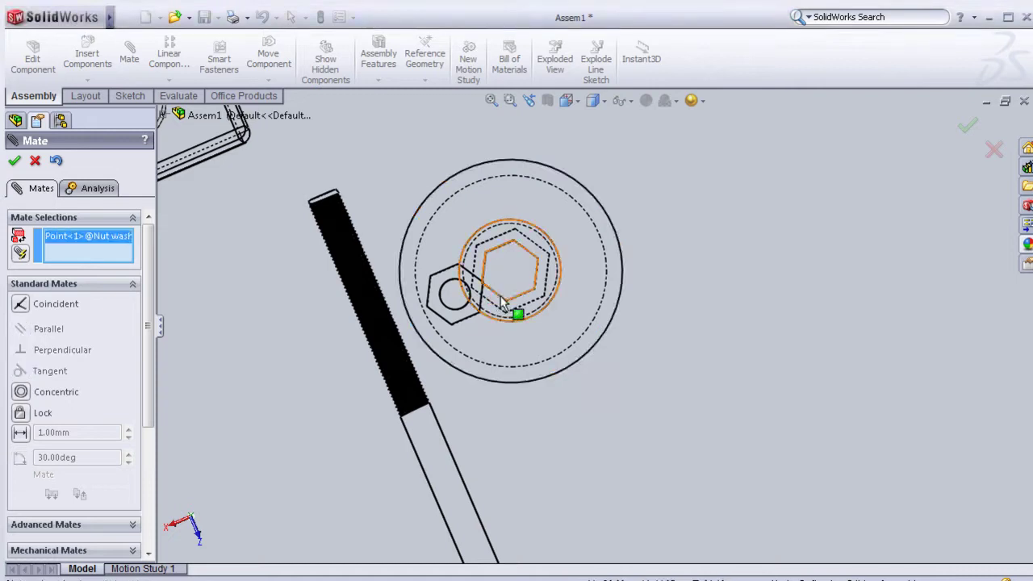
pyautogui.click(445, 322)
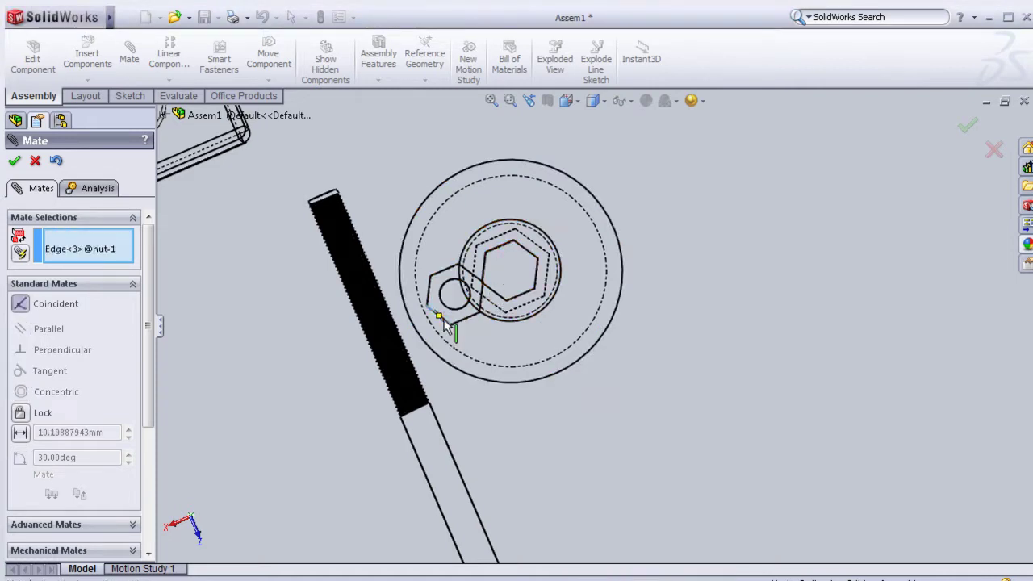
pyautogui.moveTo(594, 325); pyautogui.dragTo(516, 345, button='middle')
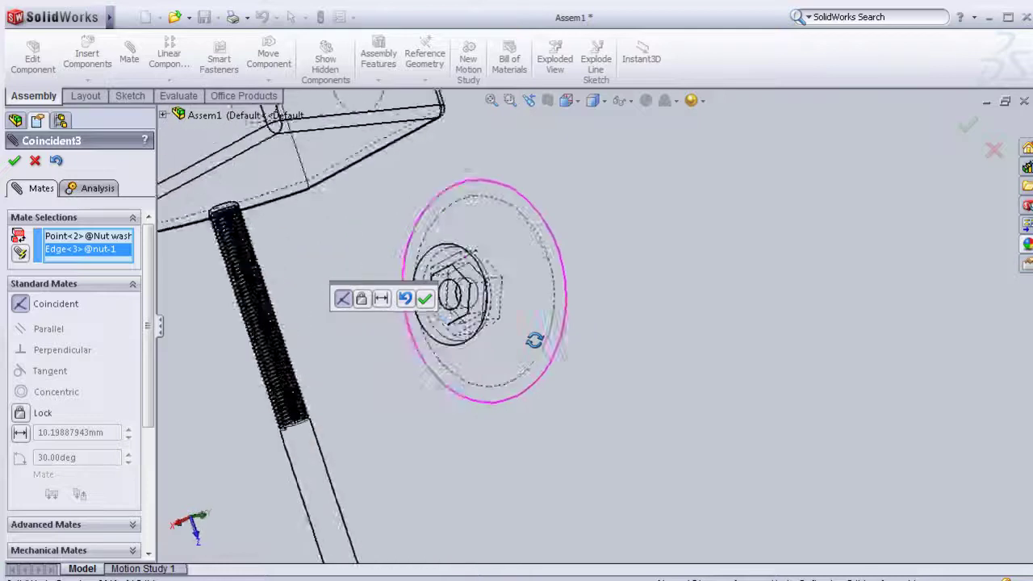
pyautogui.click(425, 299)
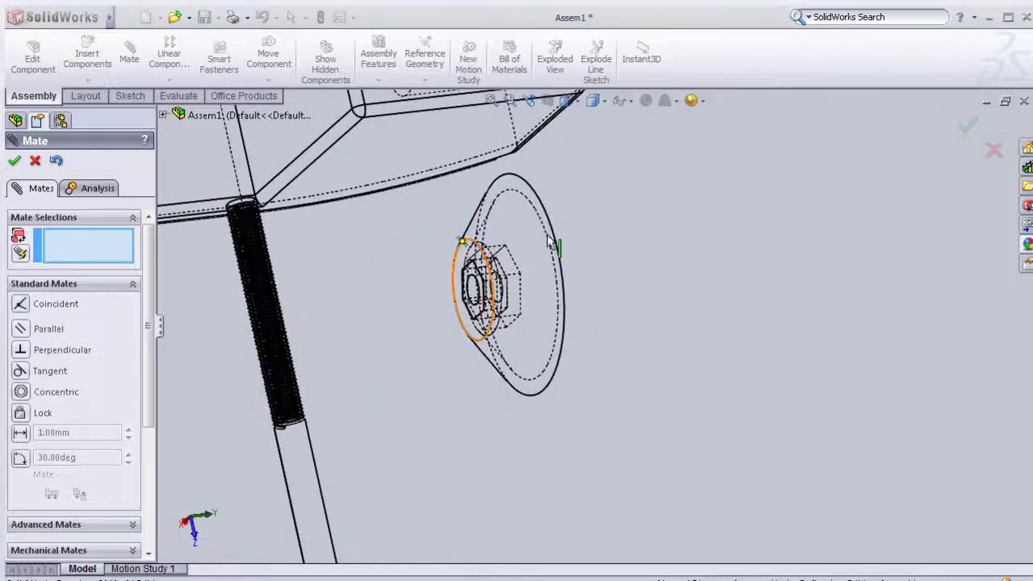
# - Return the display style to Shaded With Edges
pyautogui.click(601, 103)
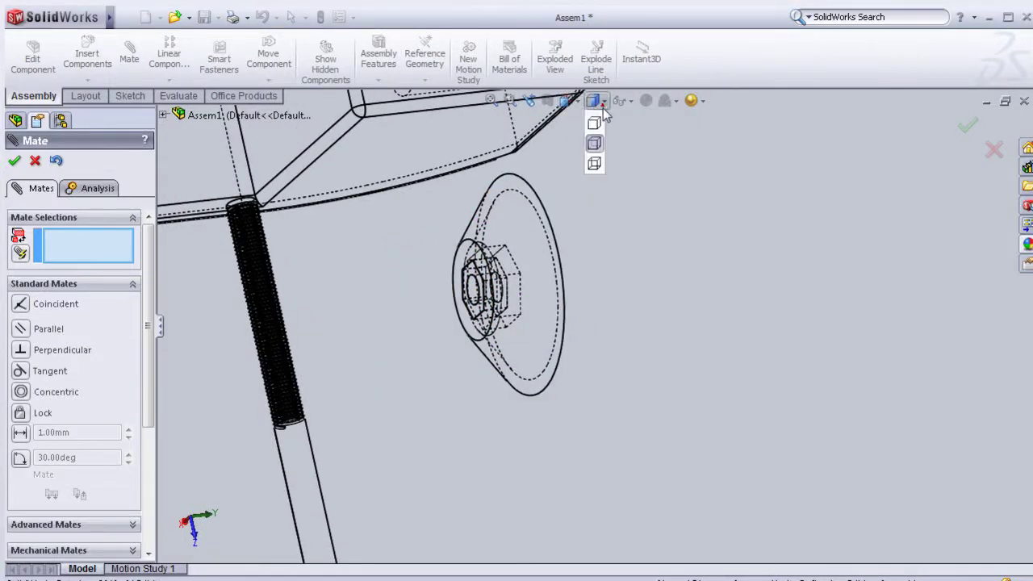
pyautogui.click(592, 201)
pyautogui.moveTo(627, 256)
pyautogui.mouseDown(button='middle')
pyautogui.moveTo(654, 274)
pyautogui.moveTo(593, 318)
pyautogui.moveTo(530, 337)
pyautogui.moveTo(552, 245)
pyautogui.mouseUp(button='middle')
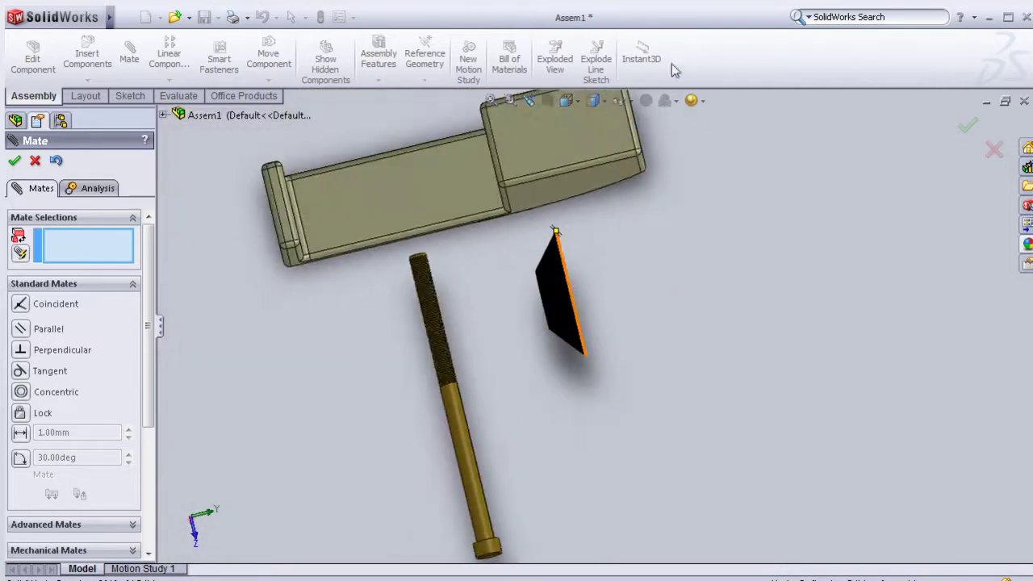
# - Close Mate and colour only the Nut washer a dark near-black grey, removing Assem1
pyautogui.click(16, 161)
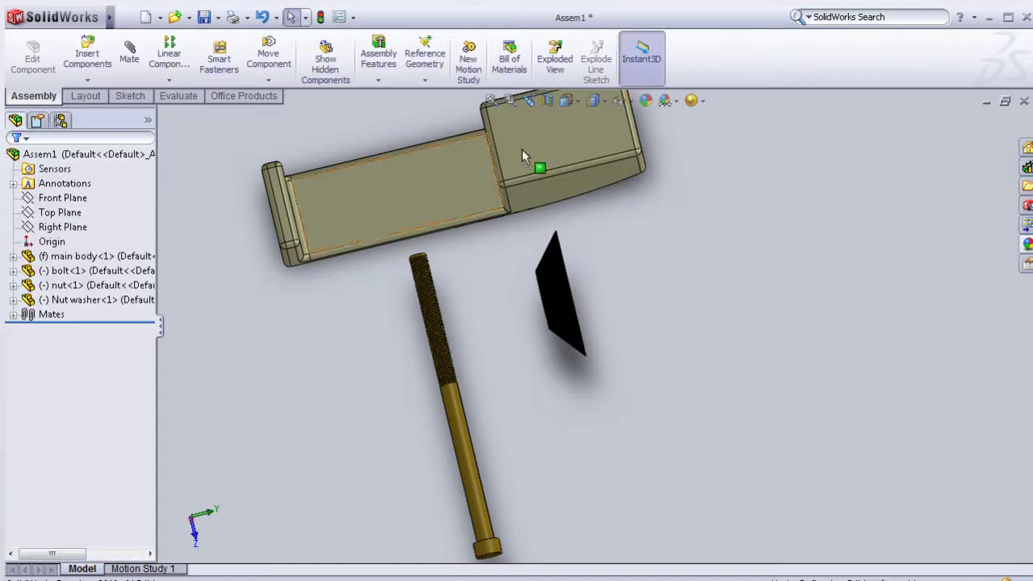
pyautogui.click(648, 122)
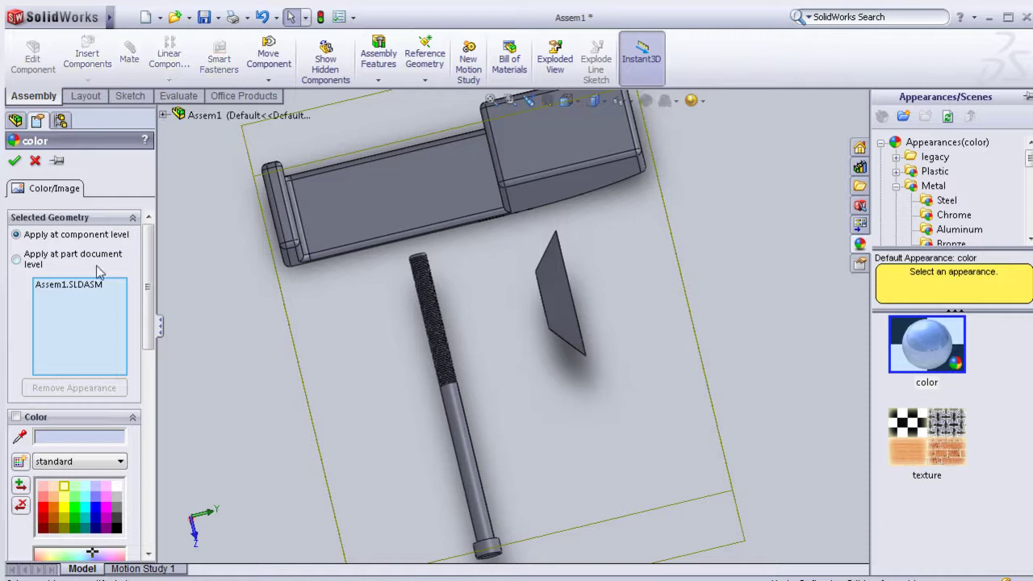
pyautogui.click(95, 286)
pyautogui.press('Delete')
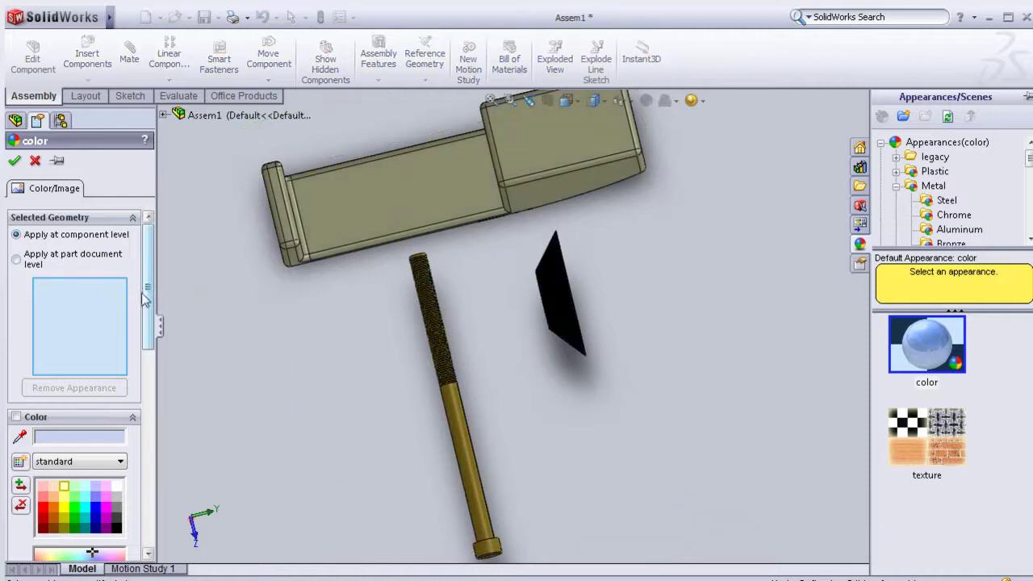
pyautogui.click(117, 522)
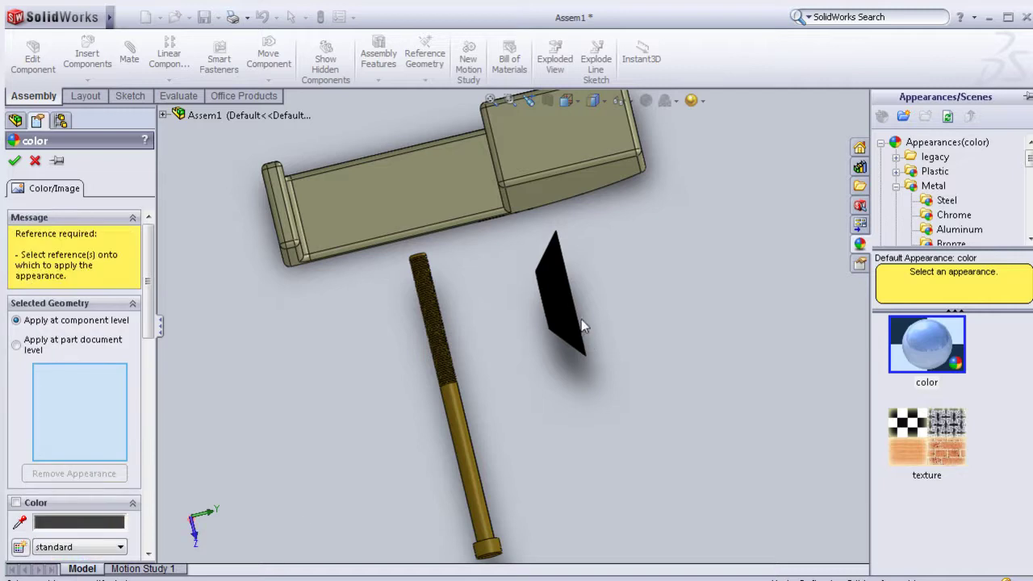
pyautogui.click(585, 341)
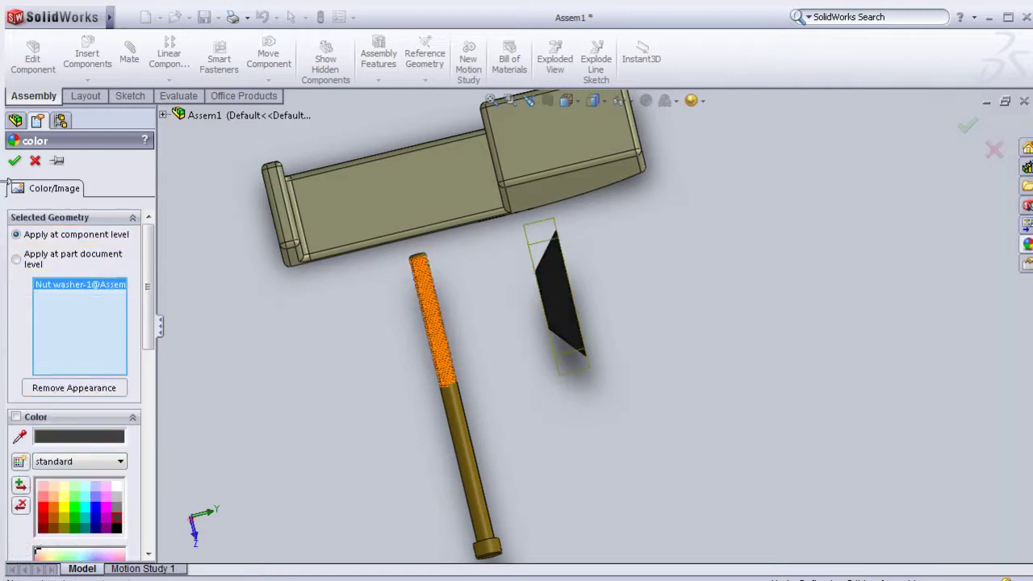
pyautogui.click(17, 160)
pyautogui.moveTo(623, 393)
pyautogui.mouseDown(button='middle')
pyautogui.moveTo(444, 418)
pyautogui.moveTo(408, 462)
pyautogui.moveTo(424, 461)
pyautogui.moveTo(443, 479)
pyautogui.moveTo(485, 480)
pyautogui.moveTo(476, 480)
pyautogui.mouseUp(button='middle')
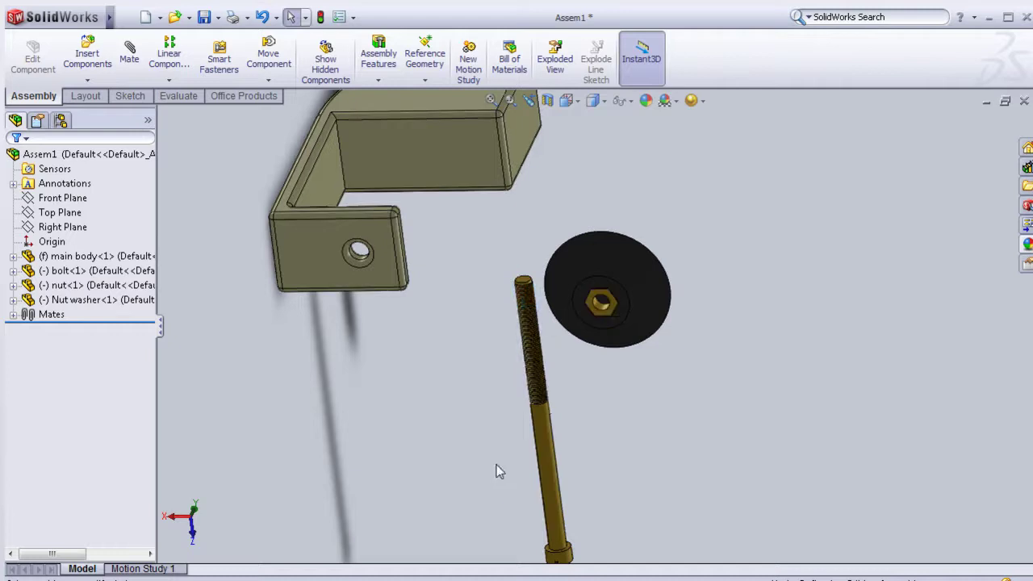
# - Flip and accept the Coincident4 bolt-to-nut mate, then slide the nut along the bolt
pyautogui.scroll(-2, 613, 372)
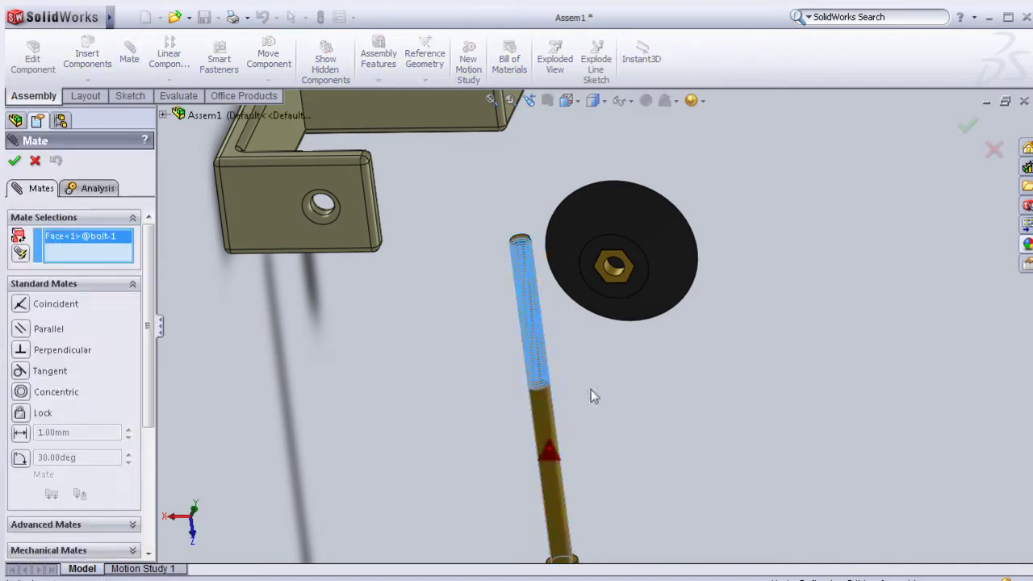
pyautogui.click(617, 275)
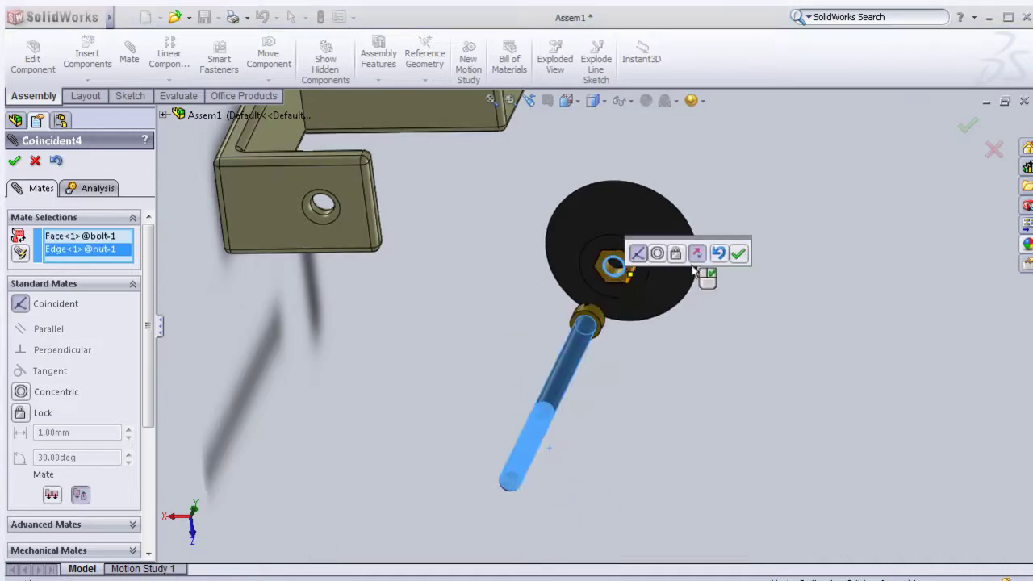
pyautogui.click(699, 257)
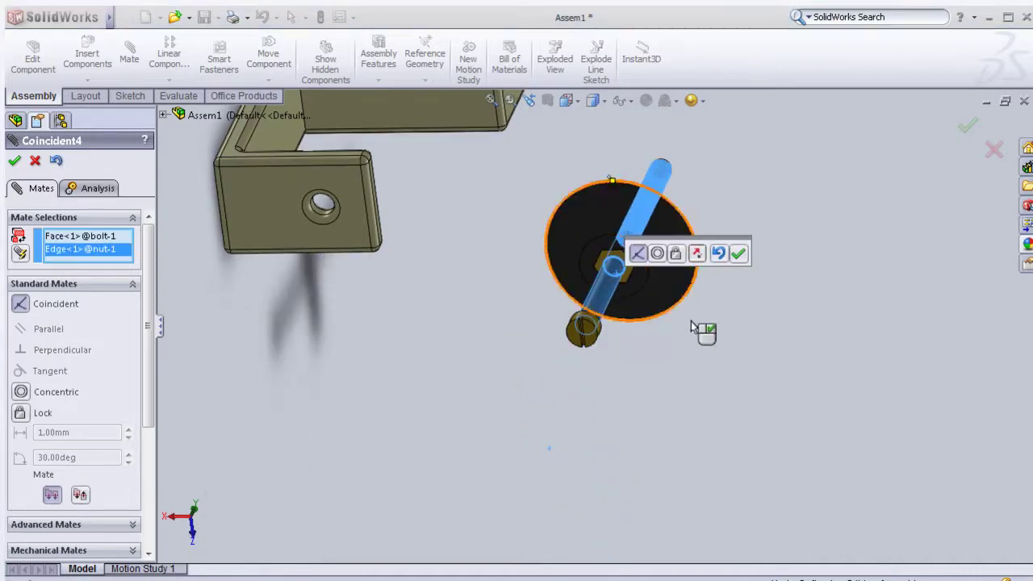
pyautogui.moveTo(687, 328); pyautogui.dragTo(539, 332, button='middle')
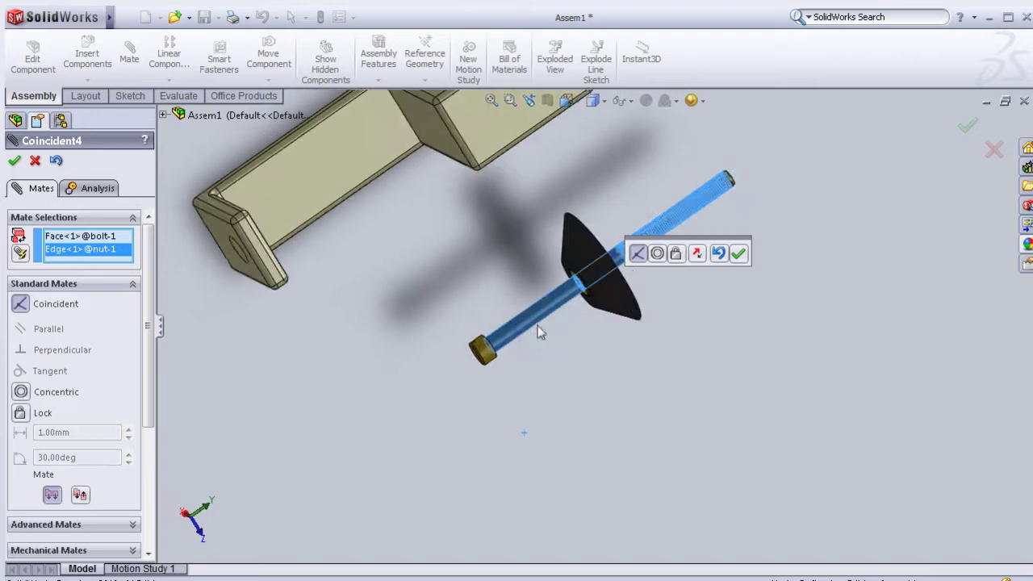
pyautogui.moveTo(498, 345); pyautogui.dragTo(456, 372)
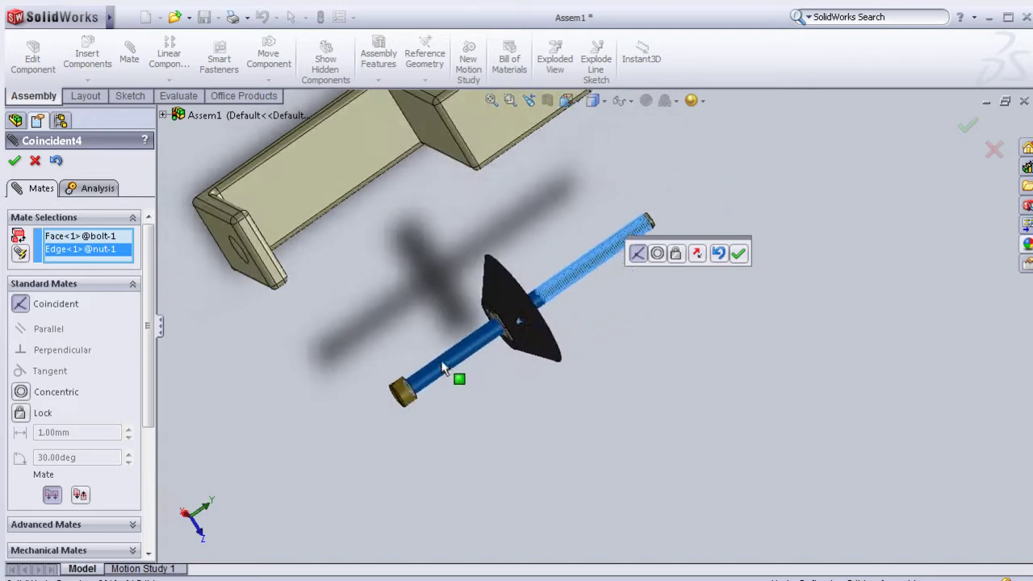
pyautogui.click(738, 255)
pyautogui.moveTo(573, 319)
pyautogui.mouseDown()
pyautogui.moveTo(739, 208)
pyautogui.moveTo(728, 228)
pyautogui.moveTo(737, 228)
pyautogui.mouseUp()
pyautogui.moveTo(633, 317)
pyautogui.mouseDown(button='middle')
pyautogui.moveTo(675, 299)
pyautogui.moveTo(709, 326)
pyautogui.moveTo(588, 347)
pyautogui.moveTo(538, 376)
pyautogui.moveTo(537, 392)
pyautogui.moveTo(548, 392)
pyautogui.mouseUp(button='middle')
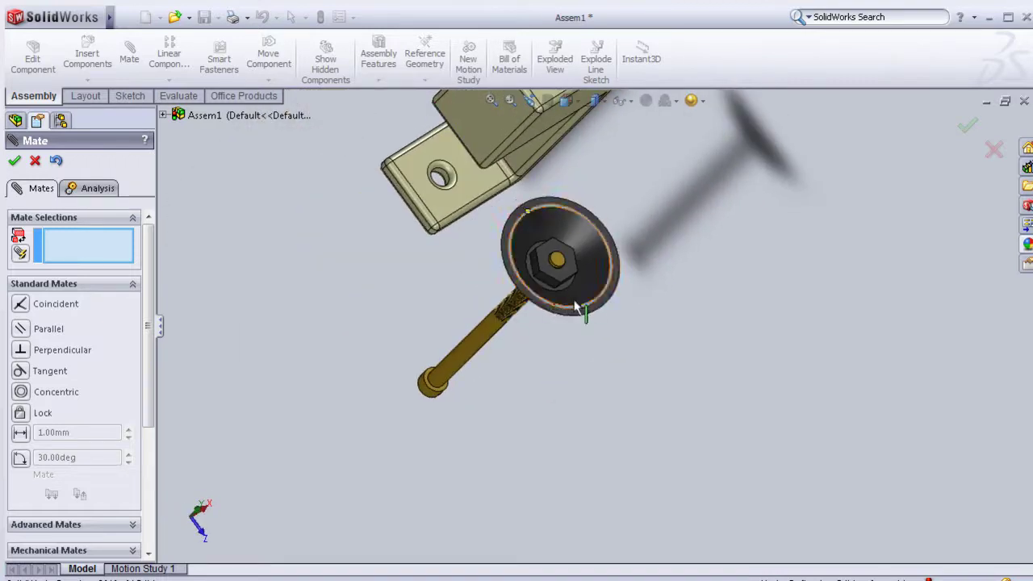
# - Pull the washer off the bolt end and turn the view to face the washer and nut
pyautogui.moveTo(563, 328)
pyautogui.mouseDown(button='middle')
pyautogui.moveTo(708, 277)
pyautogui.moveTo(662, 312)
pyautogui.mouseUp(button='middle')
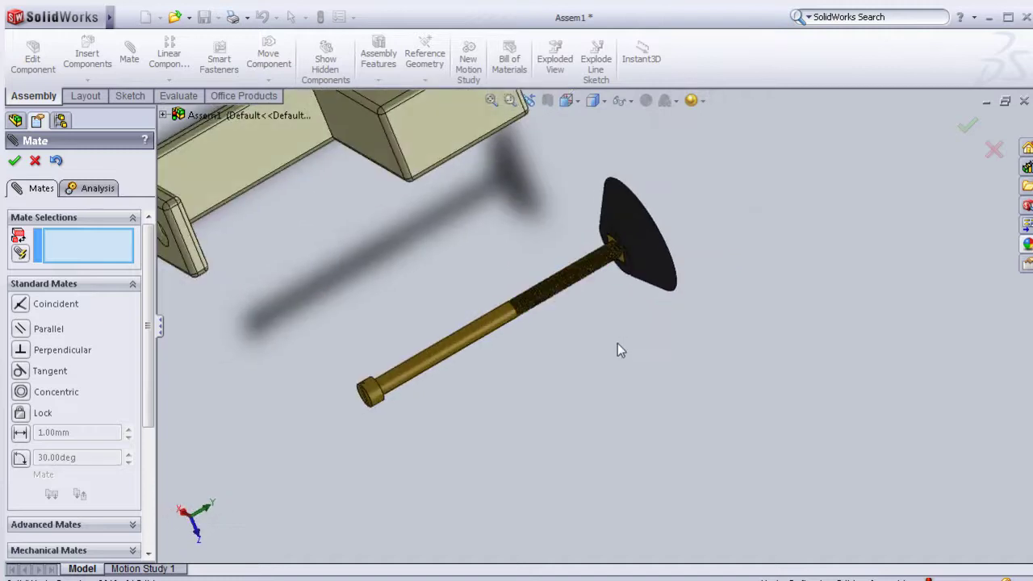
pyautogui.moveTo(650, 252); pyautogui.dragTo(702, 226)
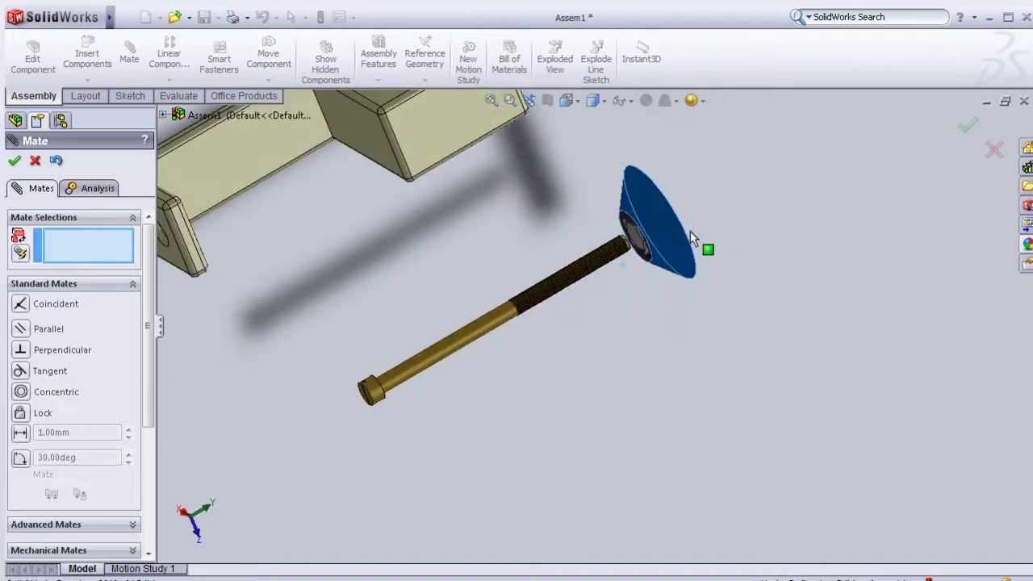
pyautogui.moveTo(650, 294)
pyautogui.mouseDown(button='middle')
pyautogui.moveTo(677, 290)
pyautogui.moveTo(685, 250)
pyautogui.mouseUp(button='middle')
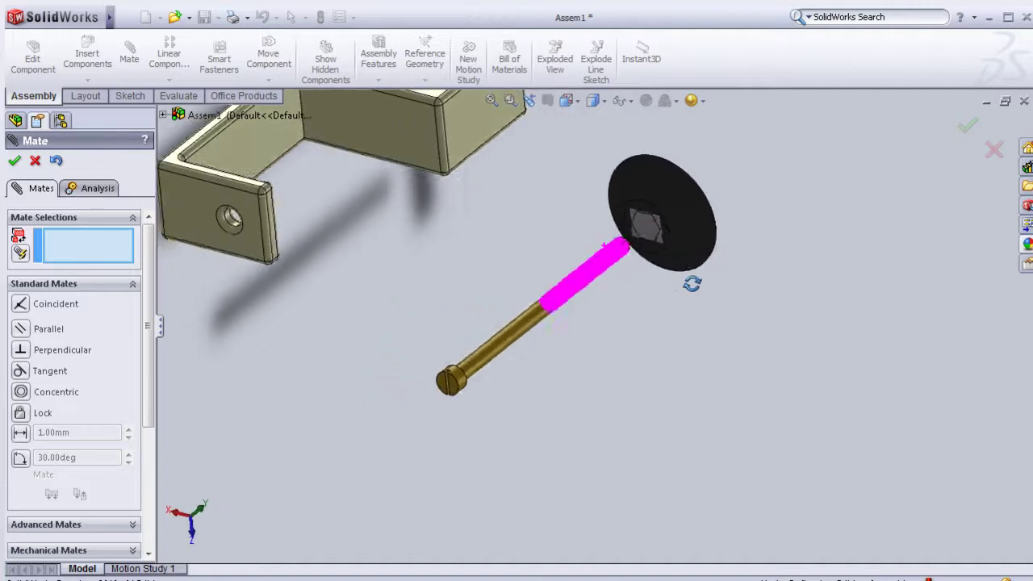
pyautogui.scroll(-3, 685, 250)
pyautogui.moveTo(762, 231); pyautogui.dragTo(779, 229, button='middle')
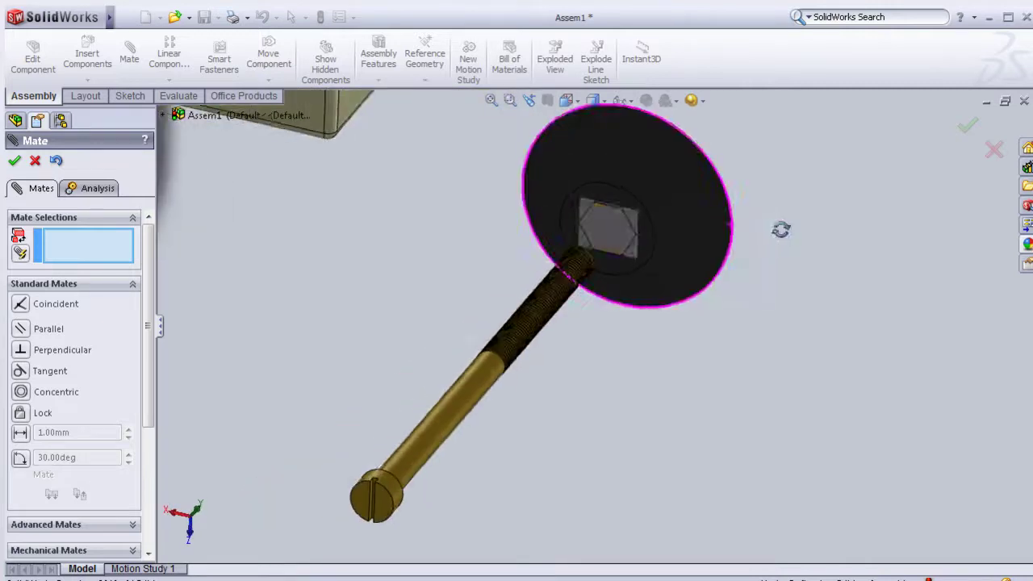
pyautogui.scroll(-3, 754, 231)
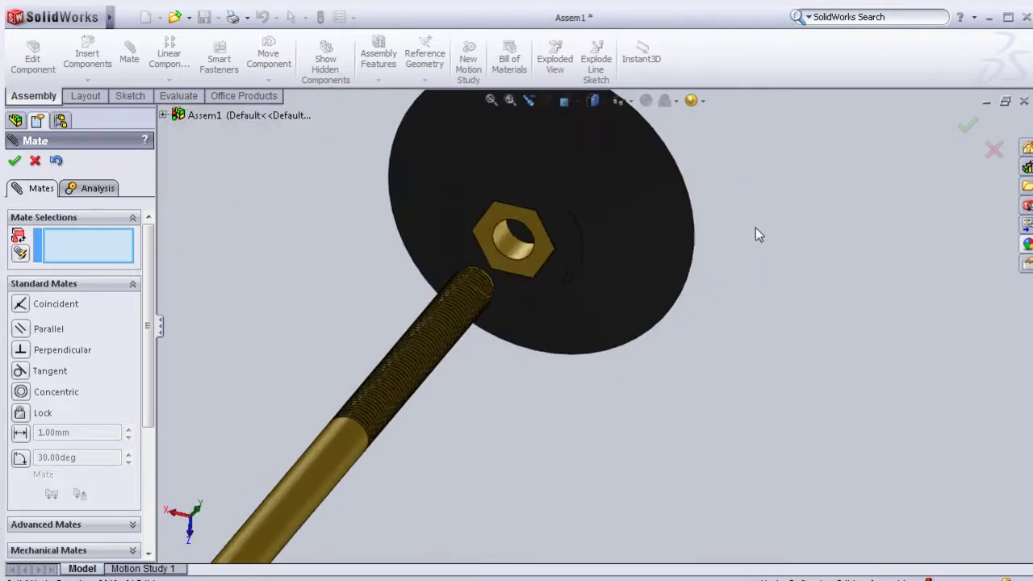
pyautogui.scroll(-2, 611, 261)
# - Add Coincident5 between Nut washer Face<2> and bolt Face<3>
pyautogui.click(510, 248)
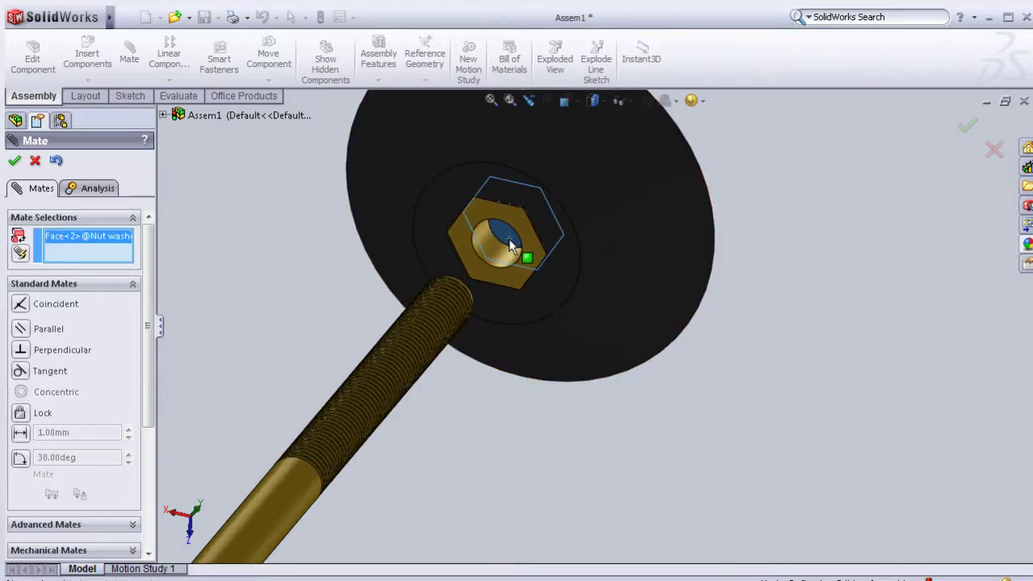
pyautogui.moveTo(293, 237)
pyautogui.mouseDown(button='middle')
pyautogui.moveTo(264, 315)
pyautogui.moveTo(202, 375)
pyautogui.mouseUp(button='middle')
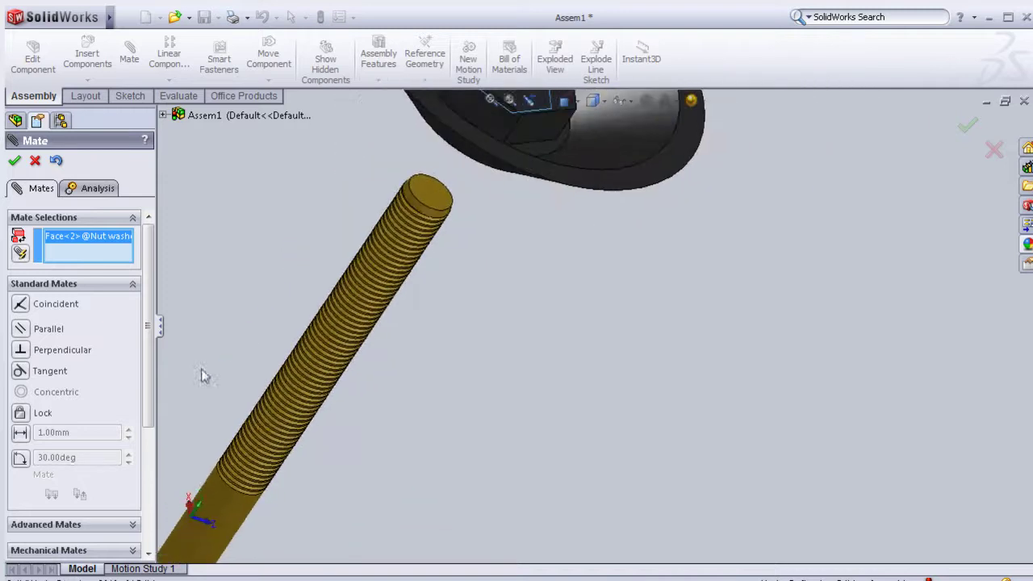
pyautogui.click(438, 196)
pyautogui.click(440, 207)
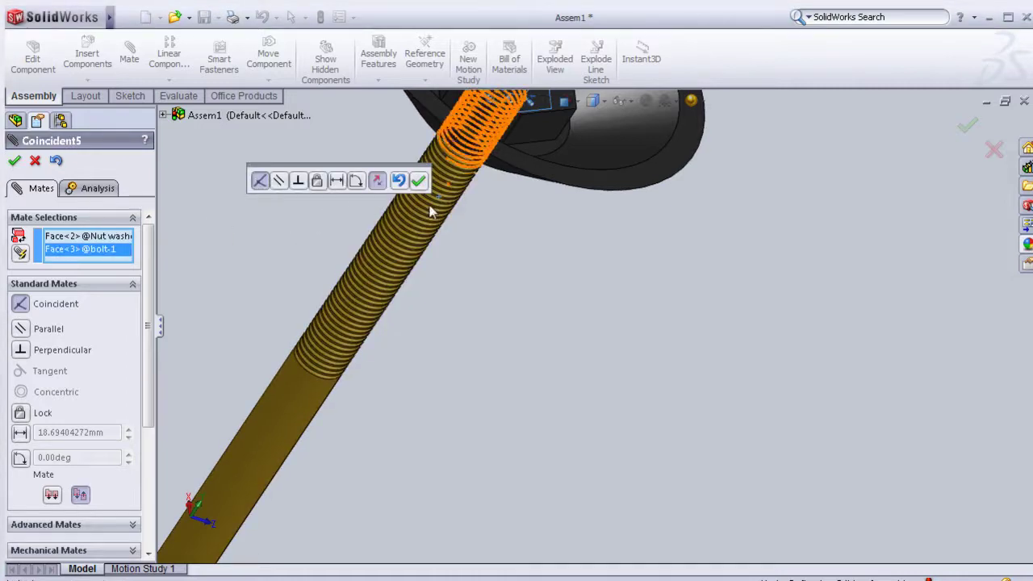
pyautogui.click(419, 182)
pyautogui.moveTo(504, 285)
pyautogui.mouseDown(button='middle')
pyautogui.moveTo(538, 267)
pyautogui.moveTo(519, 231)
pyautogui.moveTo(554, 185)
pyautogui.moveTo(574, 184)
pyautogui.mouseUp(button='middle')
pyautogui.scroll(-5, 583, 238)
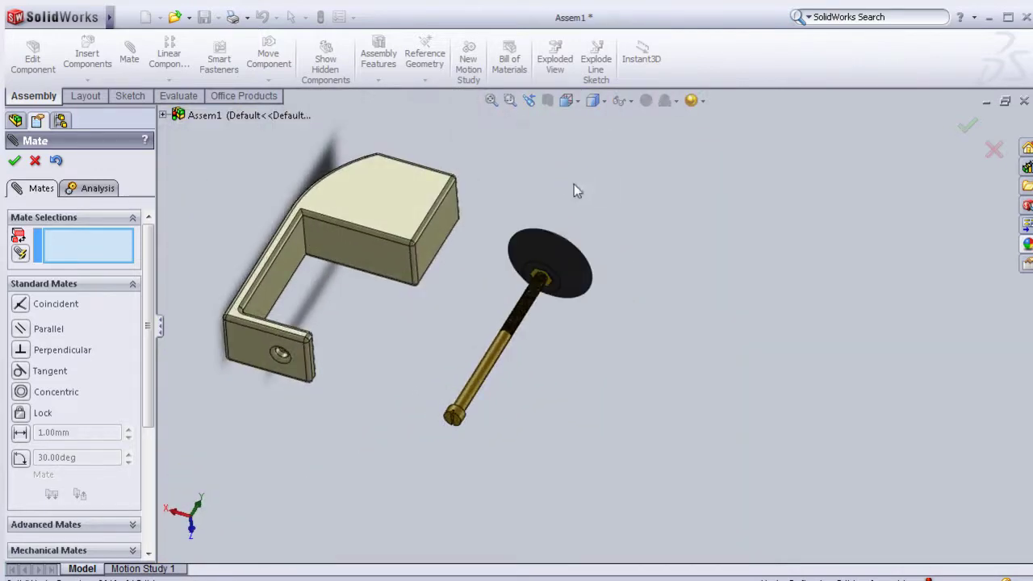
# - Add a Concentric mate between the bolt's cylindrical face and the bracket hole
pyautogui.scroll(-2, 557, 228)
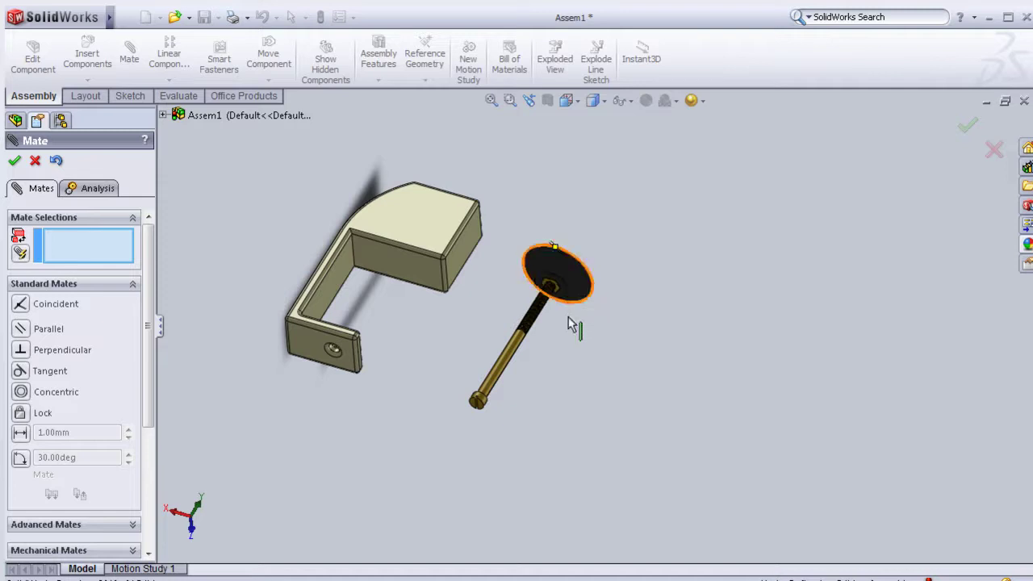
pyautogui.scroll(-2, 579, 288)
pyautogui.moveTo(579, 274)
pyautogui.mouseDown()
pyautogui.moveTo(446, 358)
pyautogui.moveTo(409, 396)
pyautogui.mouseUp()
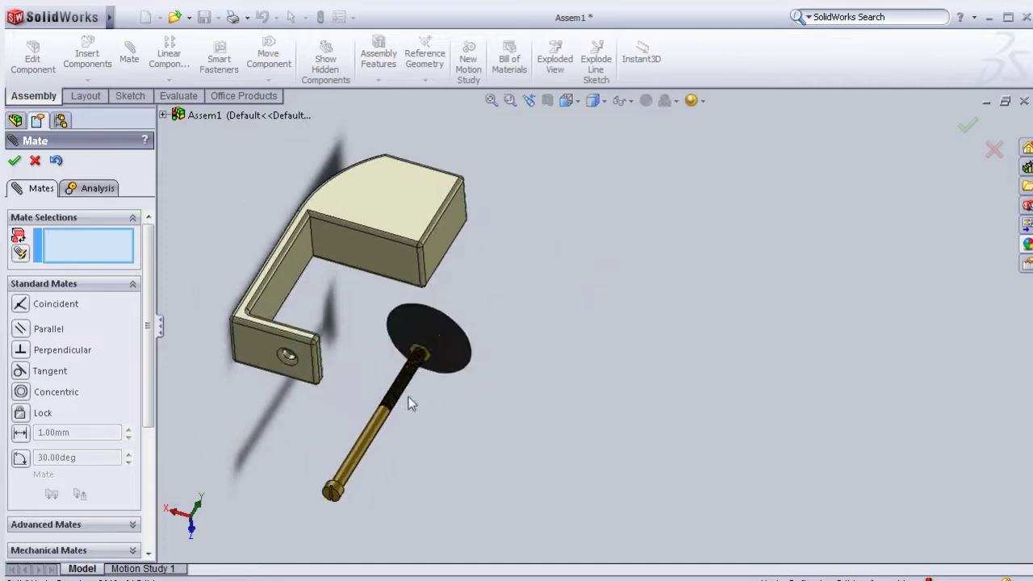
pyautogui.scroll(-2, 402, 396)
pyautogui.scroll(-2, 385, 388)
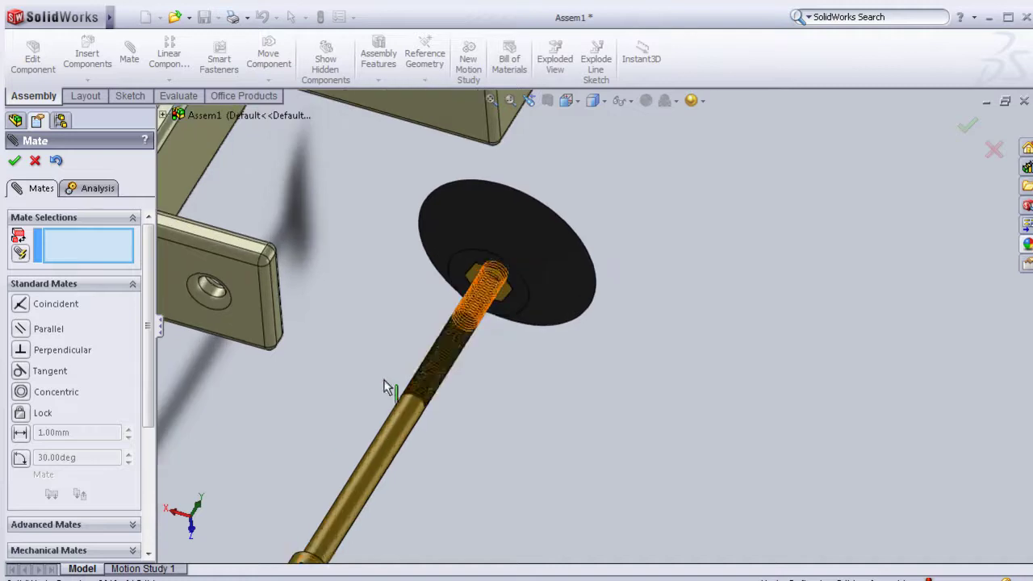
pyautogui.click(390, 443)
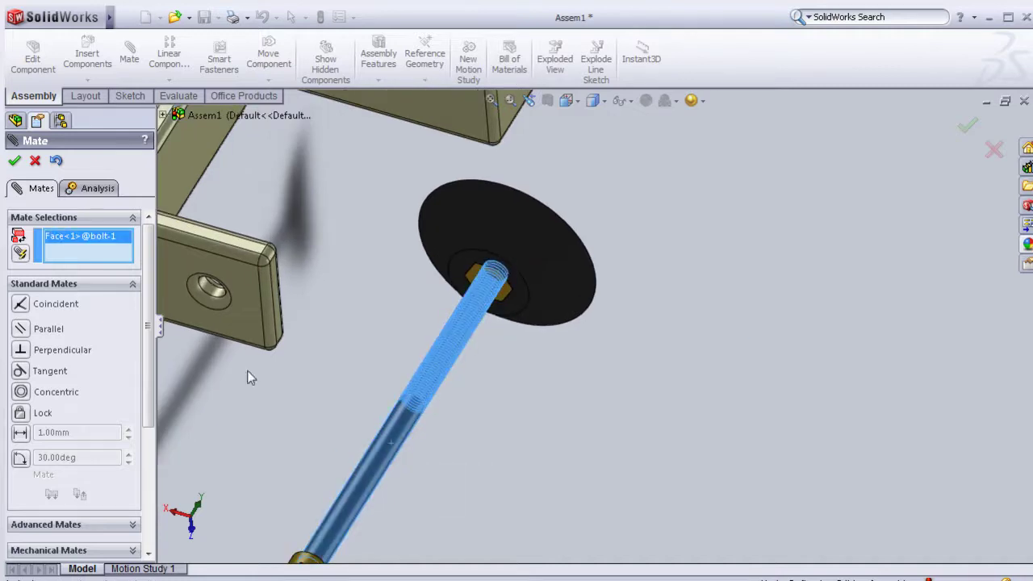
pyautogui.click(211, 293)
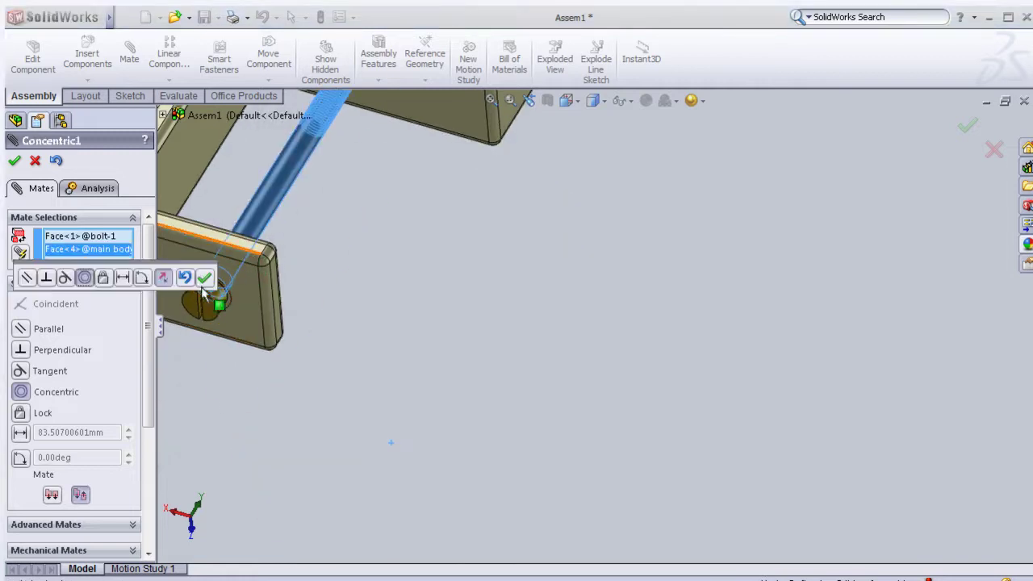
pyautogui.click(205, 277)
# - Drag the bolt through the bracket's lower jaw hole to test the concentric mate
pyautogui.moveTo(287, 173)
pyautogui.mouseDown()
pyautogui.moveTo(277, 219)
pyautogui.moveTo(238, 286)
pyautogui.moveTo(250, 282)
pyautogui.mouseUp()
pyautogui.moveTo(460, 246)
pyautogui.mouseDown(button='middle')
pyautogui.moveTo(503, 290)
pyautogui.moveTo(460, 329)
pyautogui.moveTo(373, 299)
pyautogui.moveTo(419, 343)
pyautogui.mouseUp(button='middle')
pyautogui.scroll(2, 418, 343)
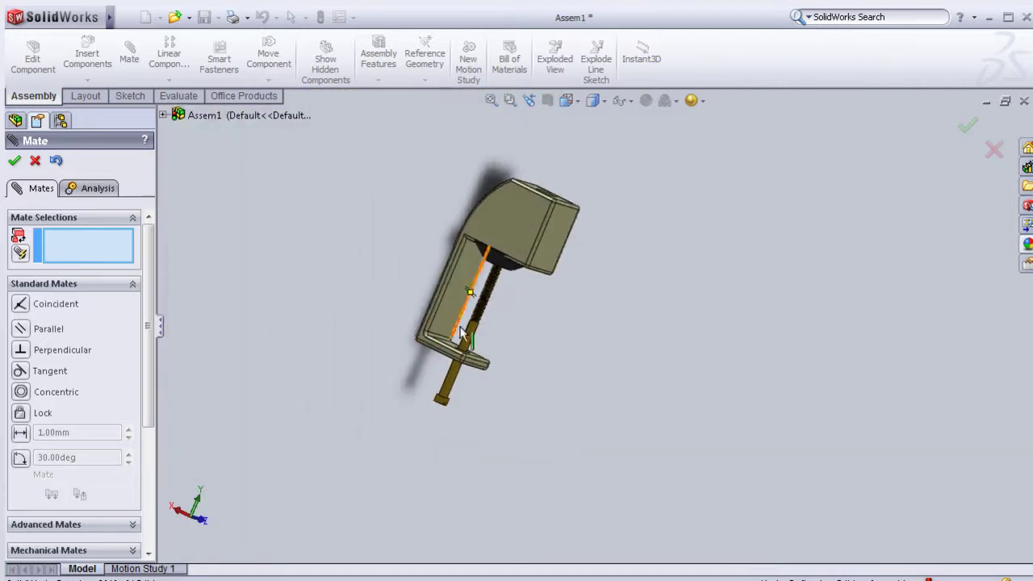
pyautogui.moveTo(470, 339)
pyautogui.mouseDown()
pyautogui.moveTo(435, 449)
pyautogui.moveTo(503, 386)
pyautogui.mouseUp()
pyautogui.moveTo(503, 386)
pyautogui.mouseDown(button='middle')
pyautogui.moveTo(544, 347)
pyautogui.moveTo(532, 382)
pyautogui.mouseUp(button='middle')
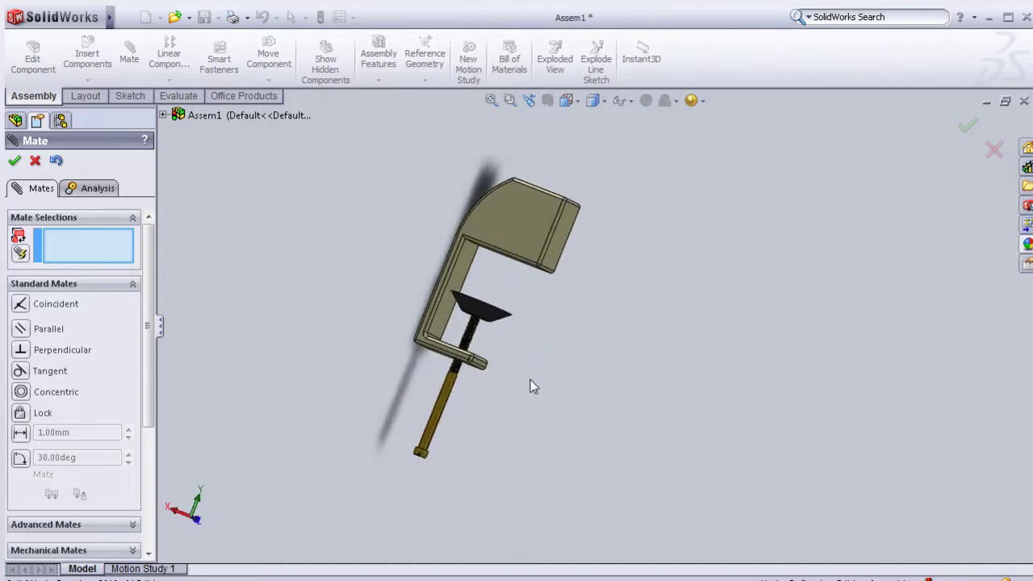
pyautogui.scroll(-2, 503, 358)
pyautogui.scroll(-2, 503, 347)
pyautogui.moveTo(502, 326)
pyautogui.mouseDown(button='middle')
pyautogui.moveTo(519, 323)
pyautogui.moveTo(531, 289)
pyautogui.moveTo(434, 309)
pyautogui.mouseUp(button='middle')
# - Add a 34.36972769 mm Distance mate between the washer face and the bracket jaw face
pyautogui.scroll(-2, 520, 321)
pyautogui.click(473, 245)
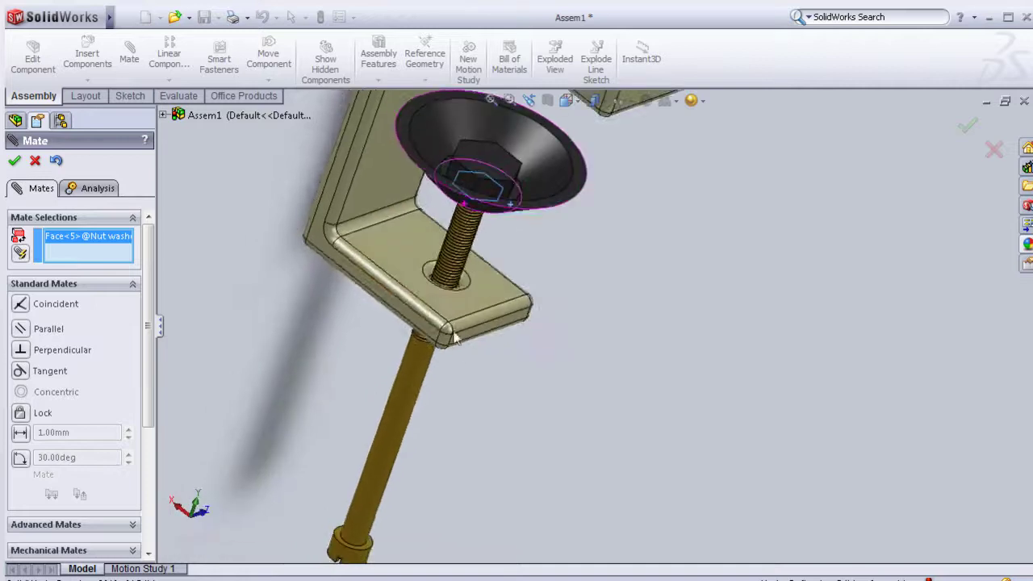
pyautogui.click(439, 308)
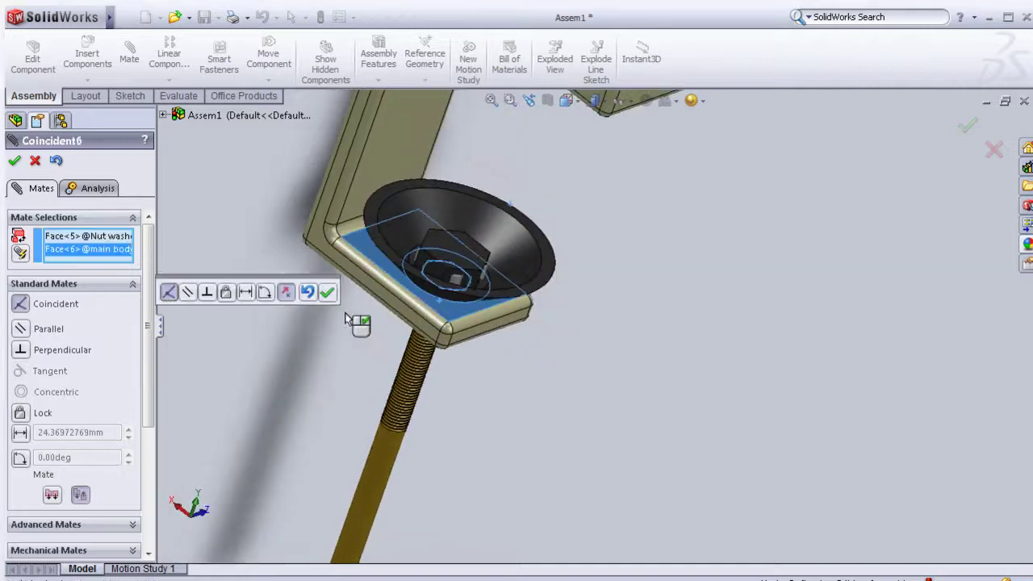
pyautogui.click(247, 295)
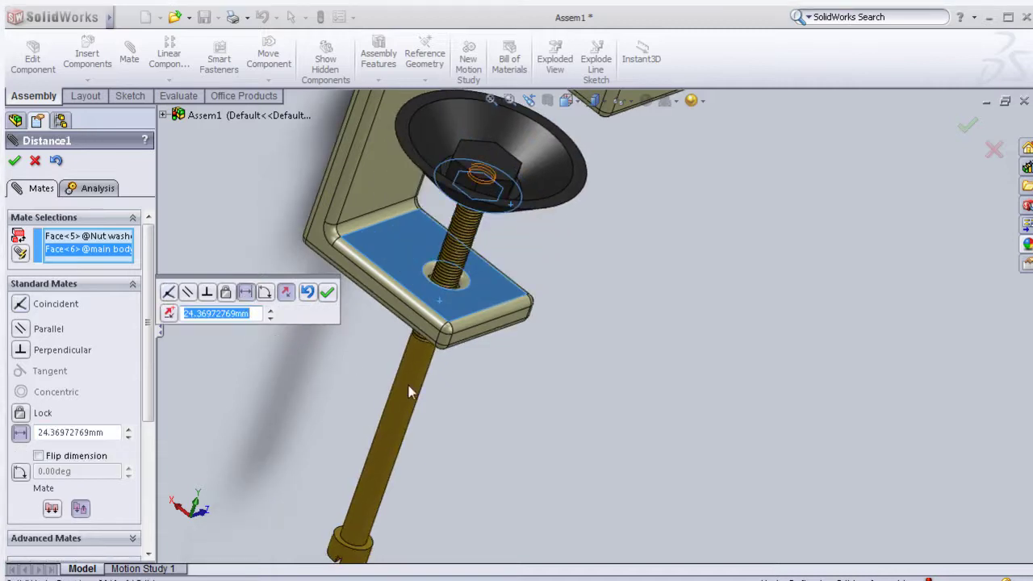
pyautogui.moveTo(557, 384); pyautogui.dragTo(598, 350, button='middle')
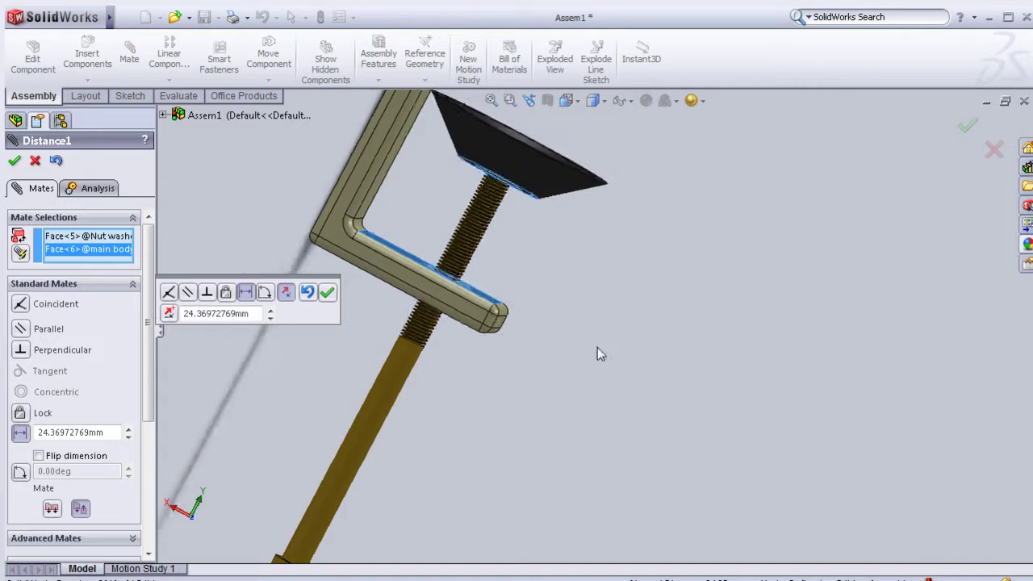
pyautogui.click(271, 313)
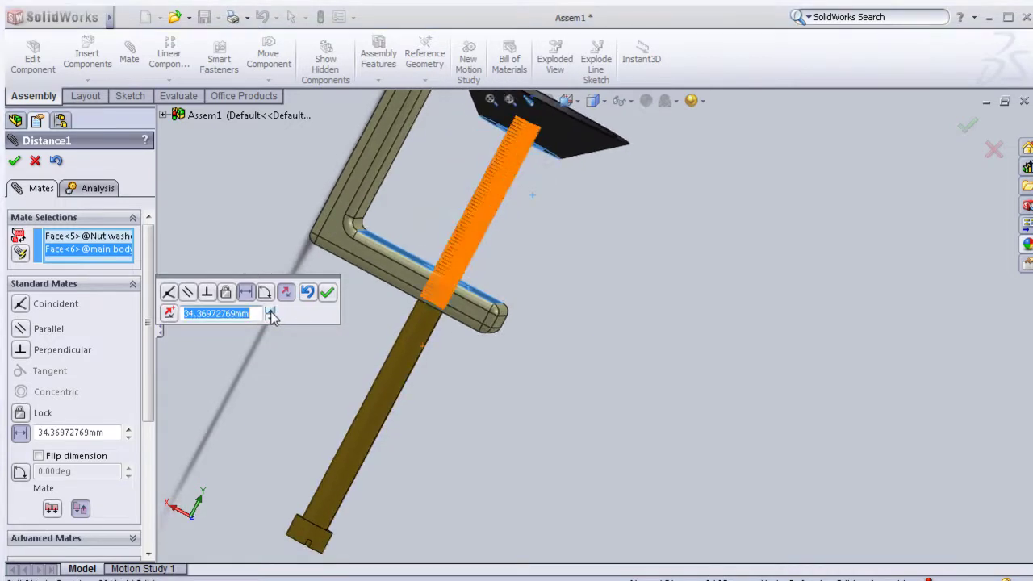
pyautogui.moveTo(731, 229)
pyautogui.mouseDown(button='middle')
pyautogui.moveTo(699, 245)
pyautogui.moveTo(686, 226)
pyautogui.moveTo(744, 236)
pyautogui.moveTo(726, 255)
pyautogui.mouseUp(button='middle')
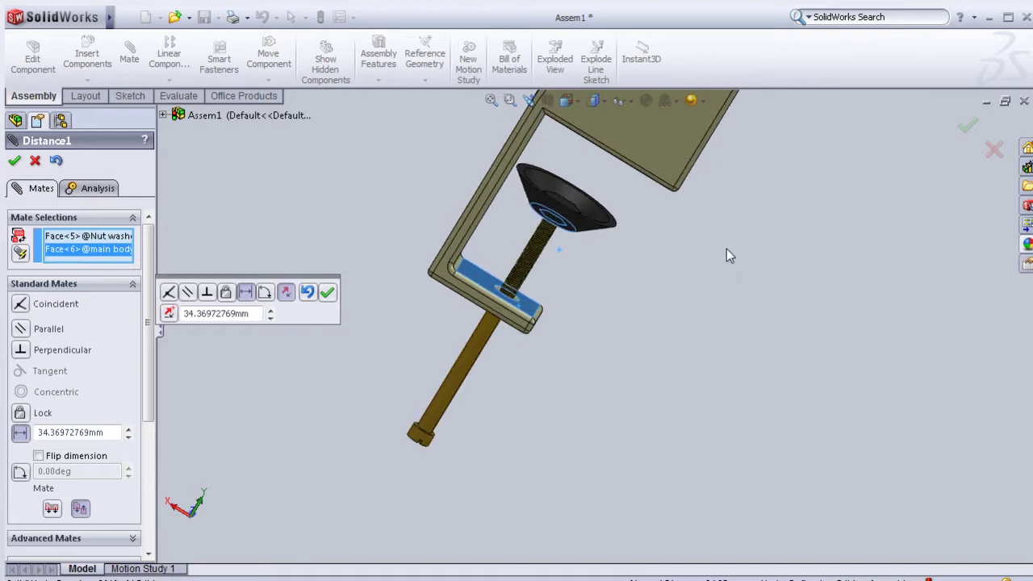
pyautogui.click(327, 292)
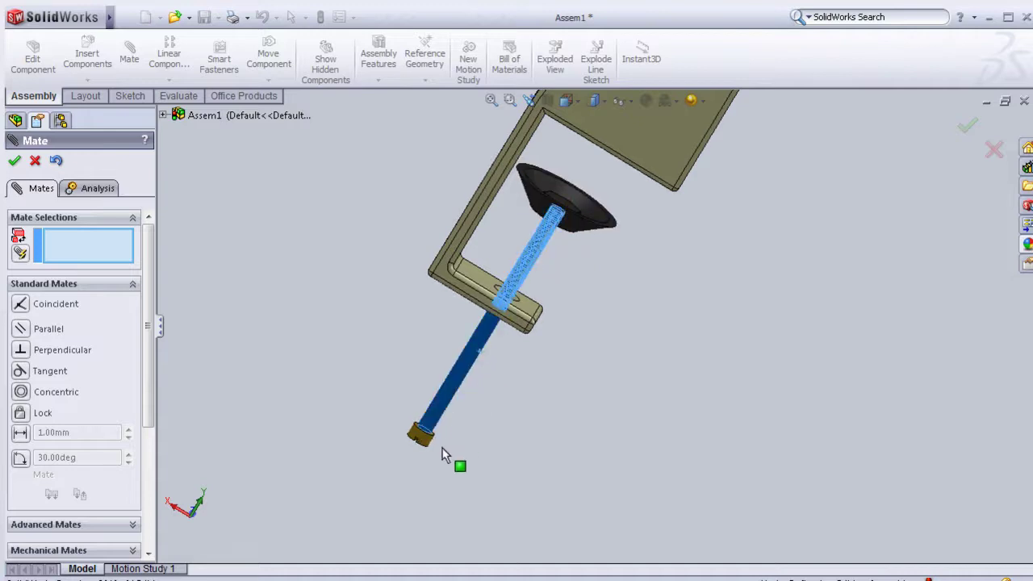
pyautogui.moveTo(547, 363)
pyautogui.mouseDown(button='middle')
pyautogui.moveTo(356, 417)
pyautogui.moveTo(406, 471)
pyautogui.moveTo(502, 362)
pyautogui.moveTo(615, 287)
pyautogui.moveTo(589, 277)
pyautogui.mouseUp(button='middle')
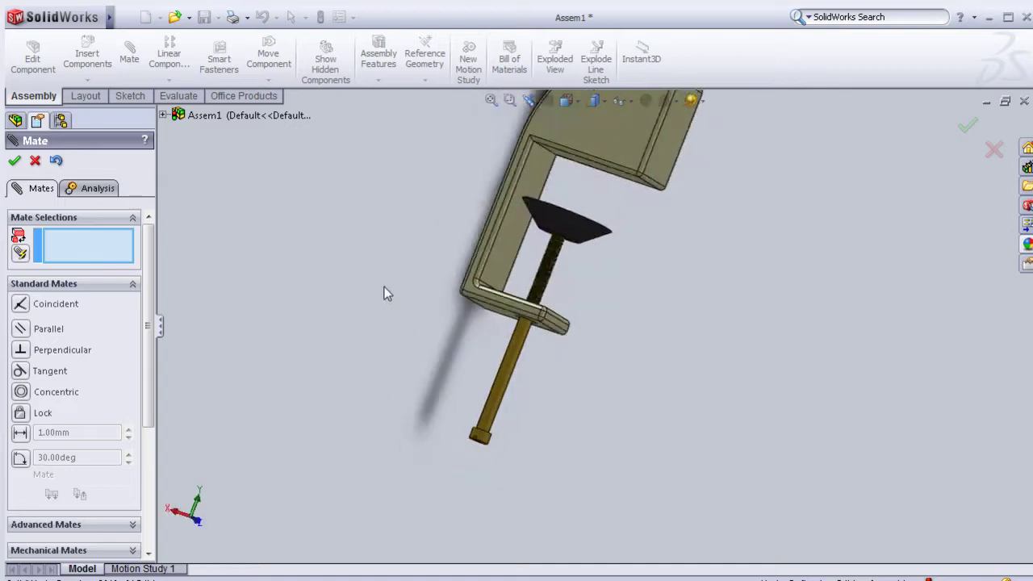